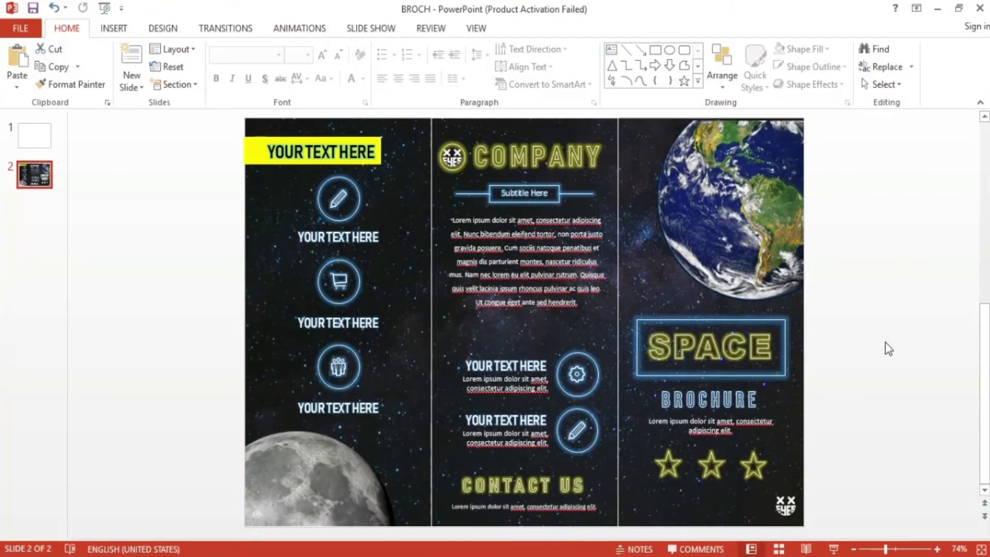
On blank slide 1, set the slide size to A4 Paper (210x297 mm) in landscape orientation.
{"action": "left_click", "coordinate": [888, 349]}
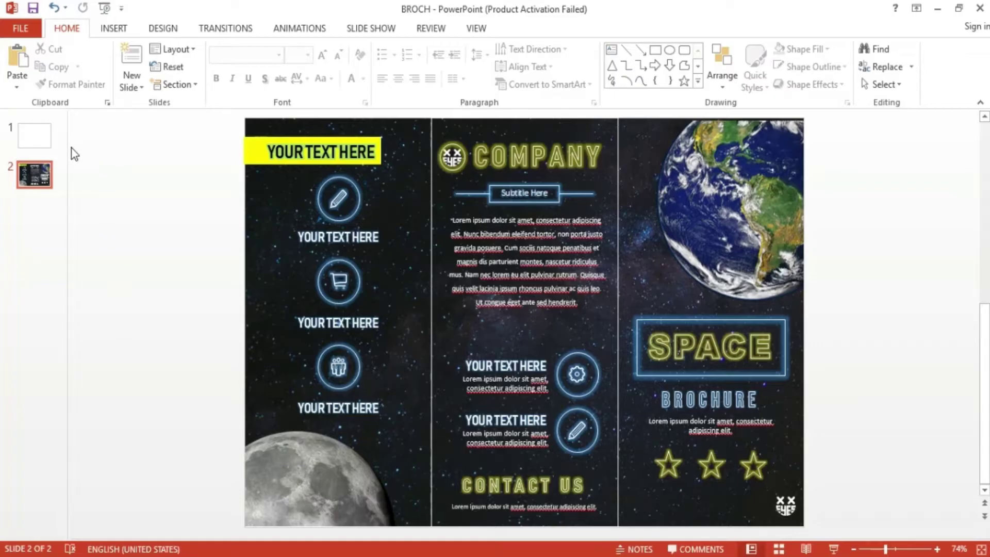
{"action": "left_click", "coordinate": [34, 135]}
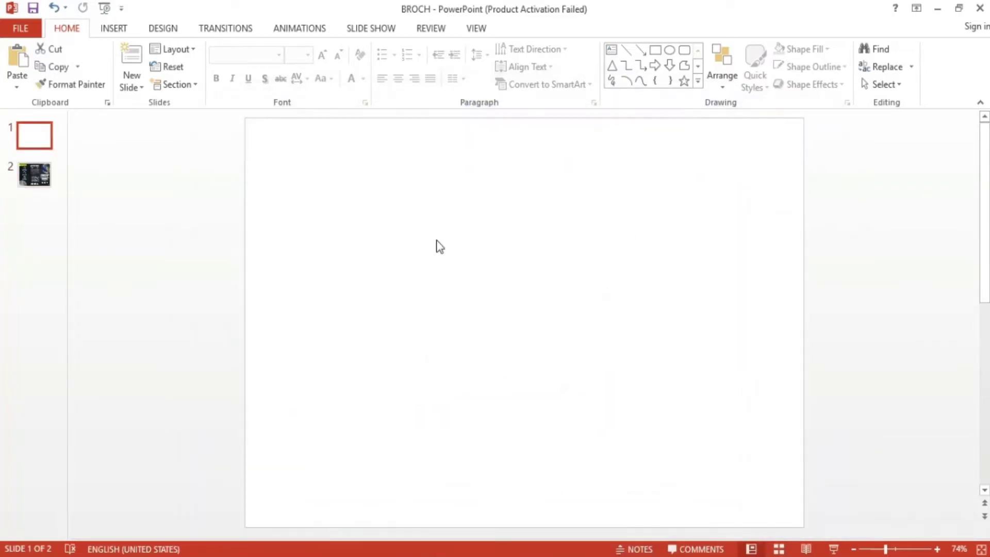
{"action": "left_click", "coordinate": [165, 28]}
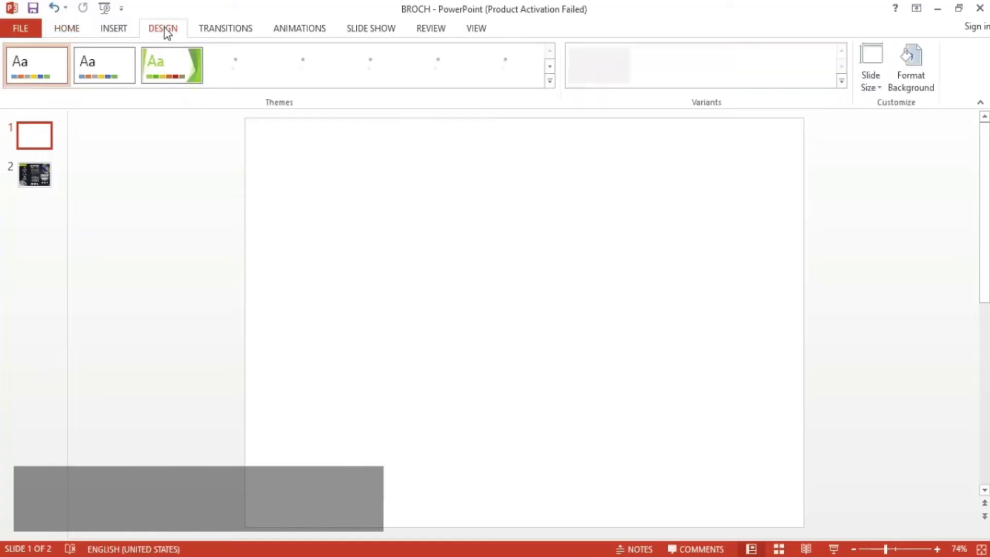
{"action": "left_click", "coordinate": [879, 86]}
{"action": "left_click", "coordinate": [903, 174]}
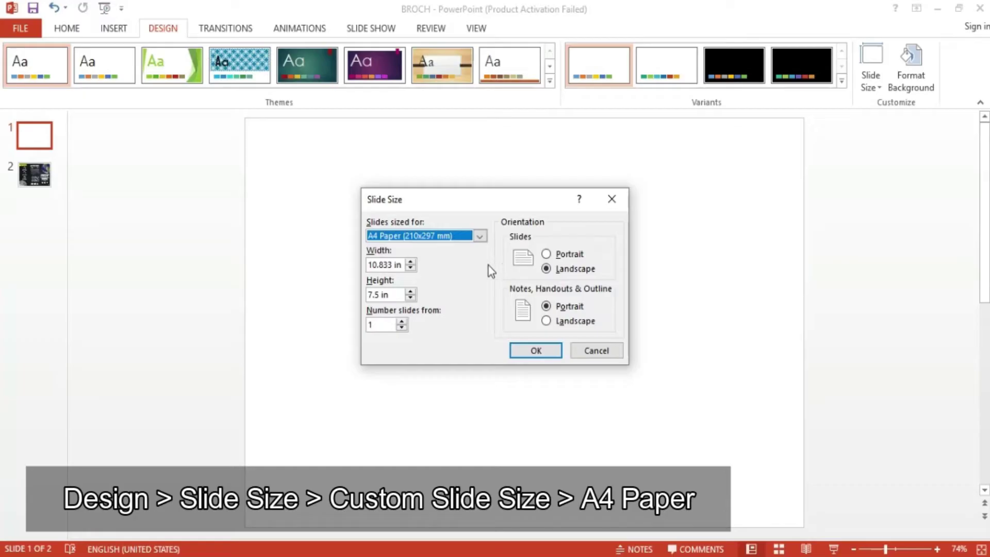
{"action": "left_click", "coordinate": [480, 236]}
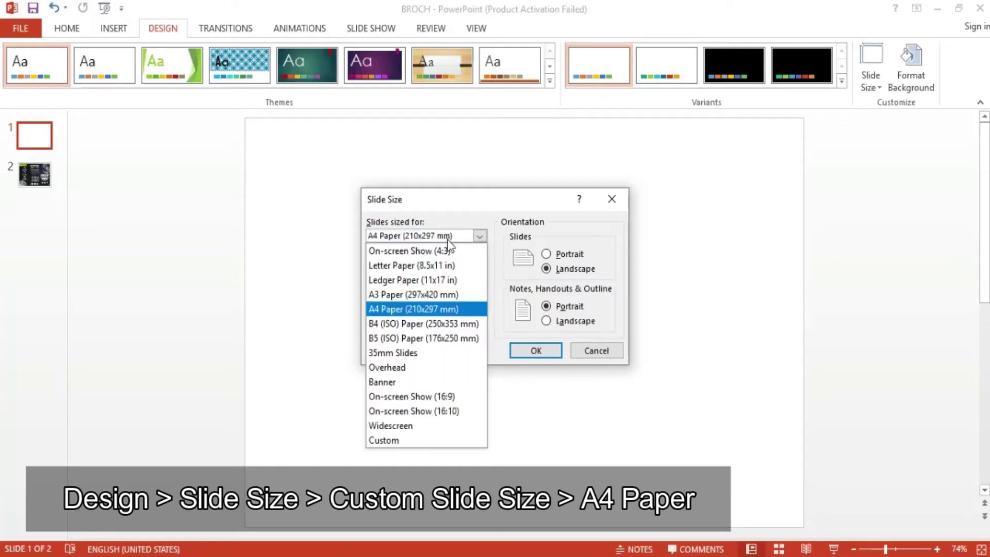
{"action": "left_click", "coordinate": [389, 310]}
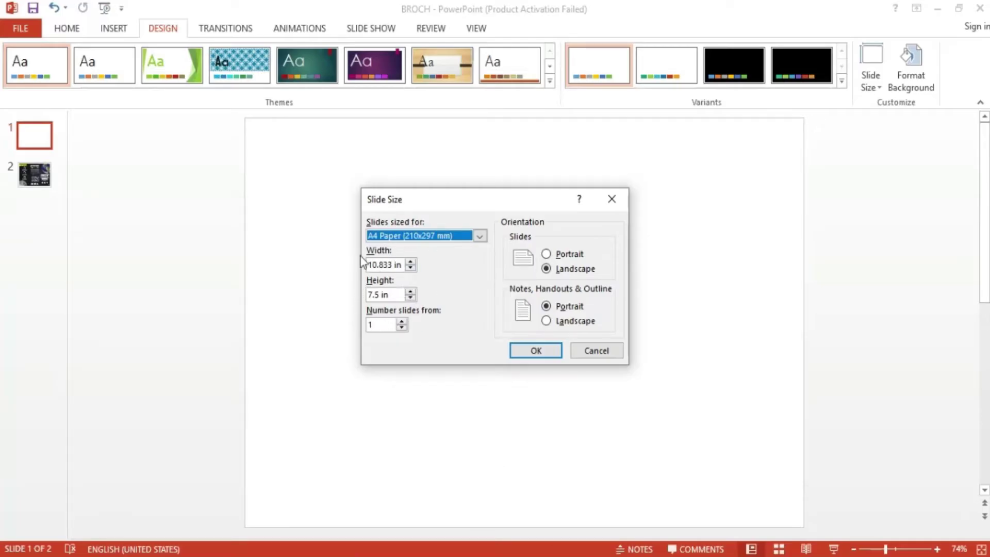
{"action": "left_click", "coordinate": [531, 350]}
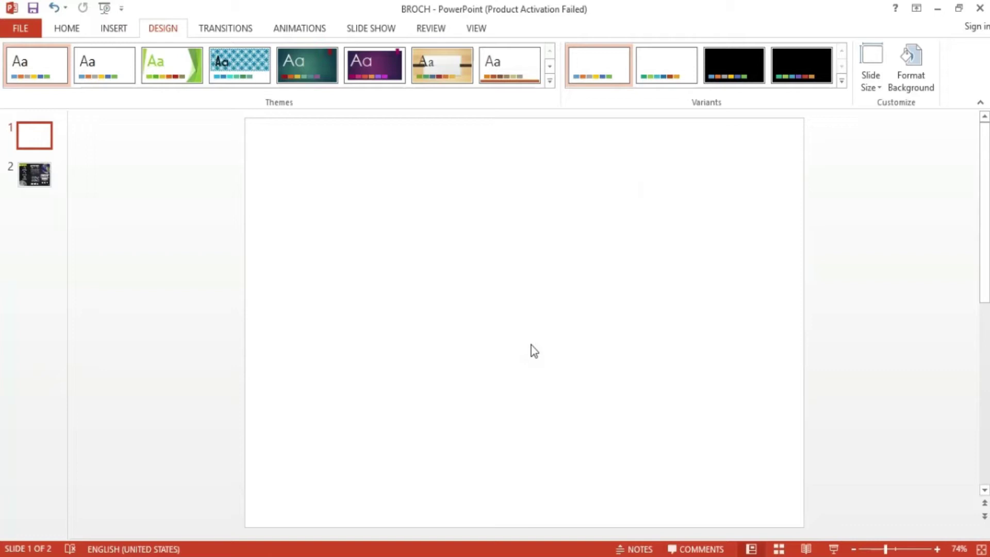
Draw a full-height rectangle 3.61" wide with a white fill.
{"action": "left_click", "coordinate": [114, 28]}
{"action": "left_click", "coordinate": [247, 67]}
{"action": "left_click", "coordinate": [285, 122]}
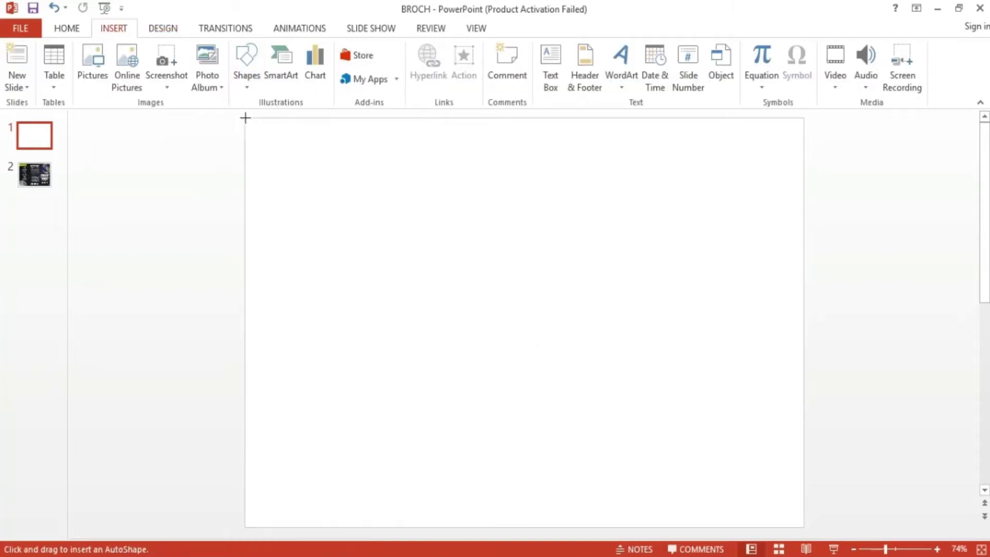
{"action": "left_click_drag", "start_coordinate": [245, 117], "coordinate": [804, 527]}
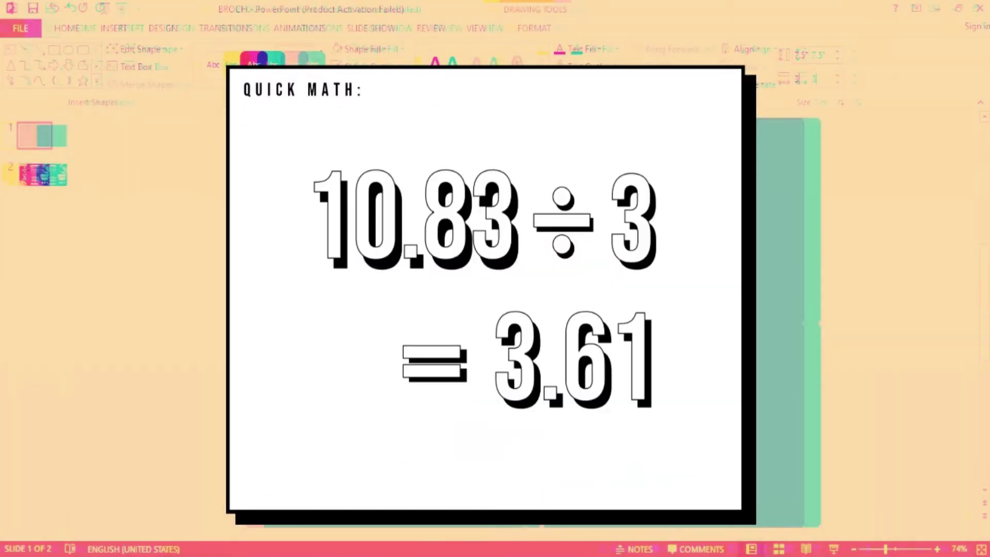
{"action": "key", "text": "Return"}
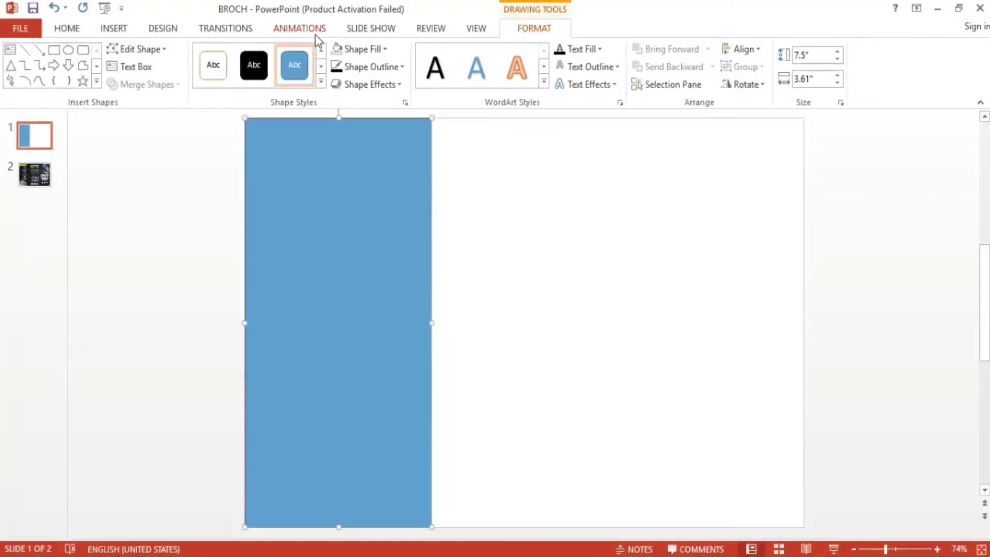
{"action": "left_click", "coordinate": [360, 49]}
{"action": "left_click", "coordinate": [343, 84]}
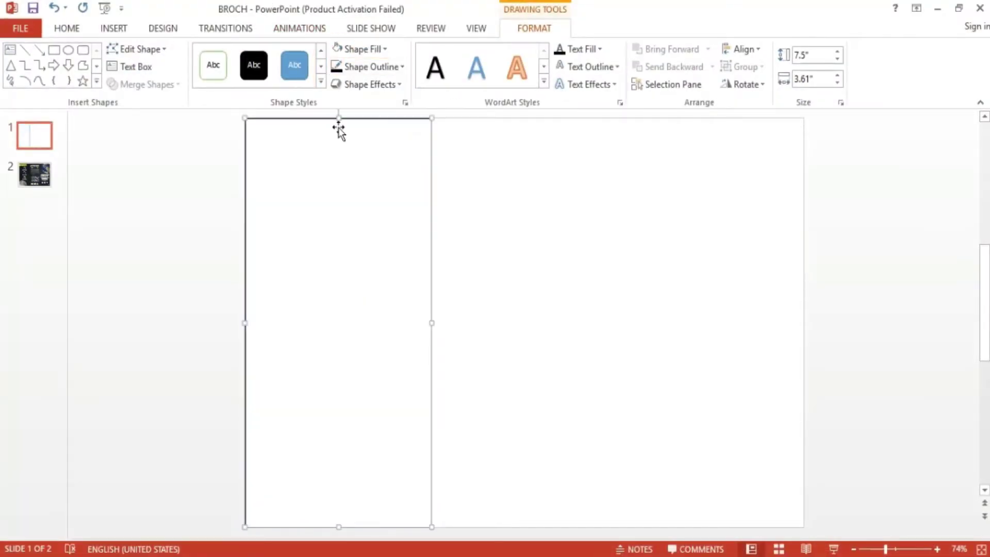
Move the panel to the right edge and copy it twice to tile three panels.
{"action": "left_click_drag", "start_coordinate": [345, 182], "coordinate": [705, 184]}
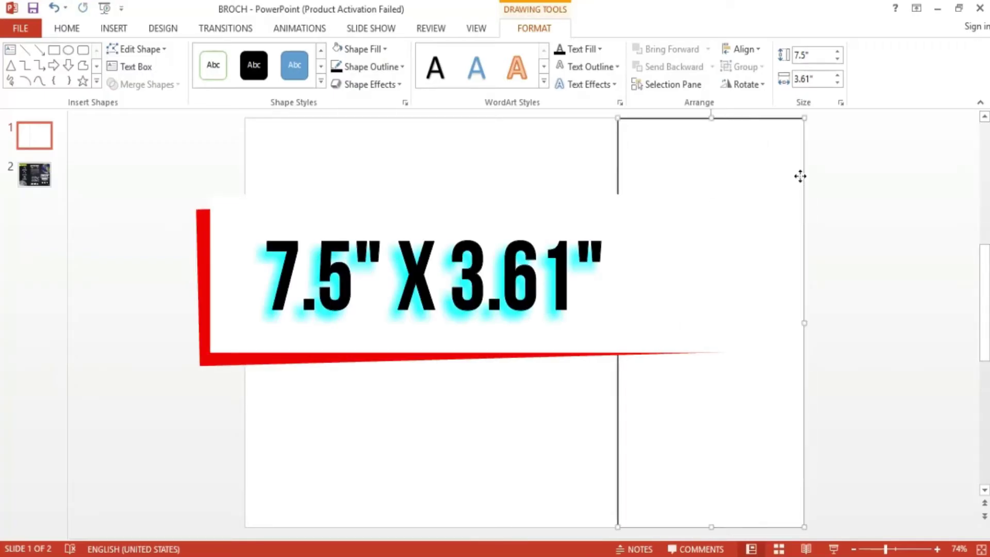
{"action": "left_click", "coordinate": [827, 186]}
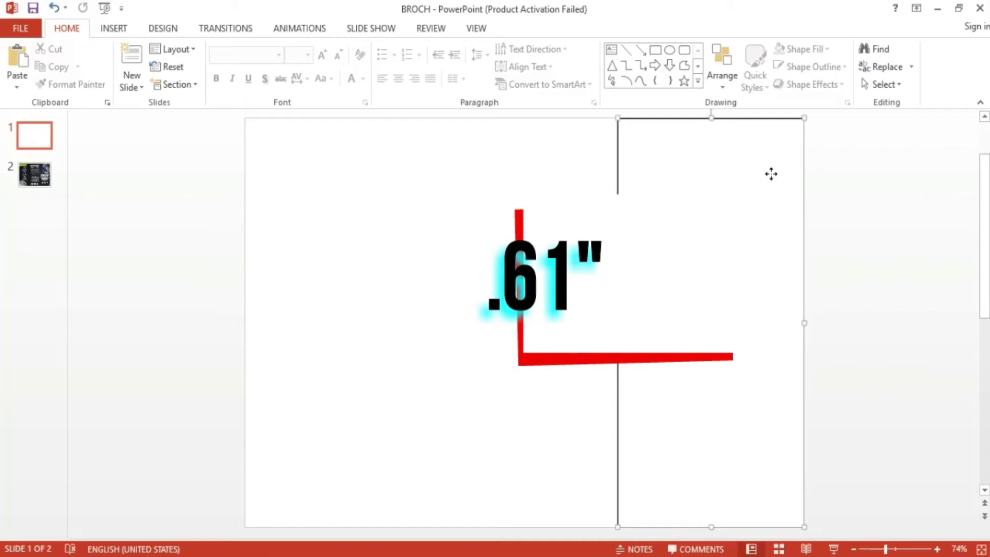
{"action": "left_click_drag", "start_coordinate": [771, 150], "coordinate": [389, 175]}
{"action": "left_click", "coordinate": [567, 203]}
{"action": "left_click", "coordinate": [392, 201]}
{"action": "left_click", "coordinate": [949, 243]}
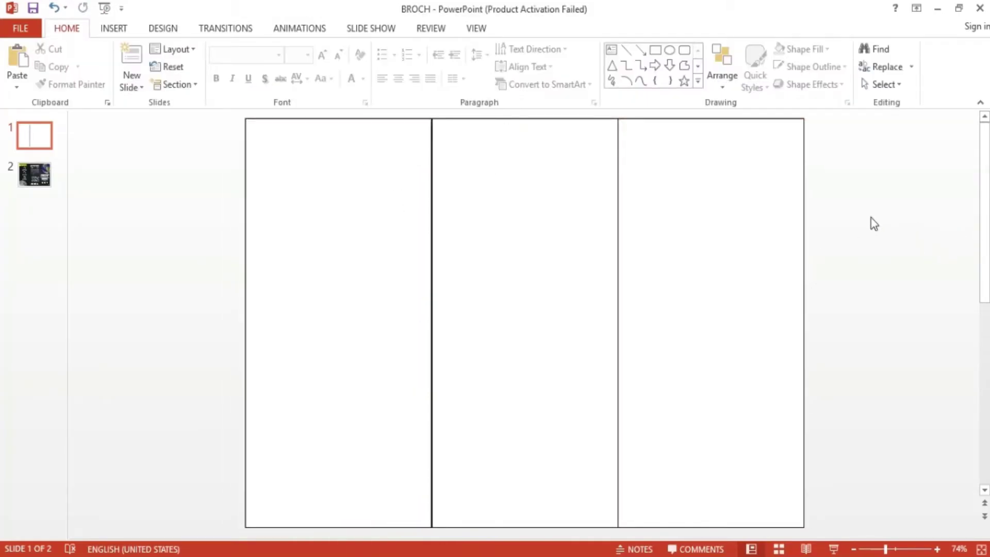
Check the finished brochure on slide 2, then open the Milky Way photo's options in Chrome.
{"action": "scroll", "coordinate": [874, 223], "scroll_direction": "down", "scroll_amount": 3}
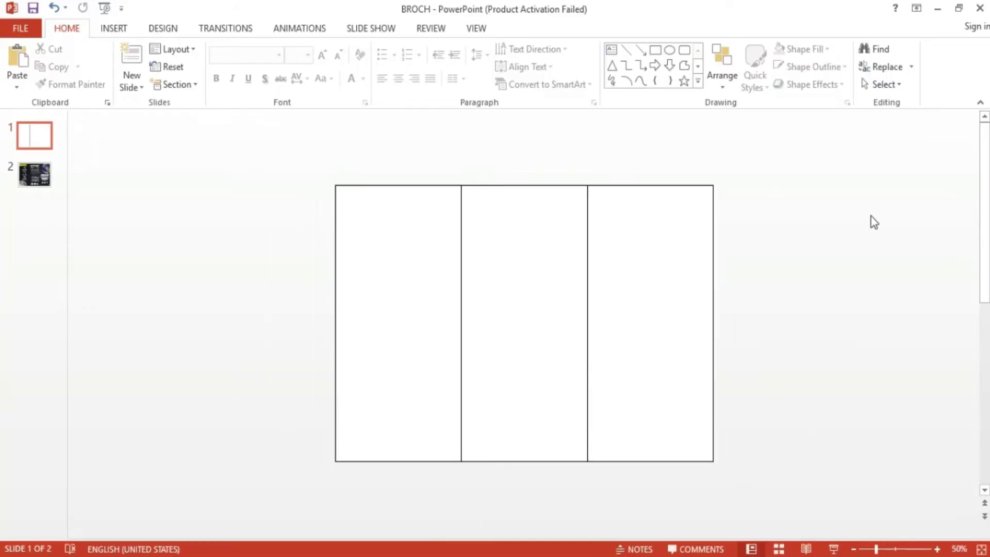
{"action": "left_click", "coordinate": [32, 180]}
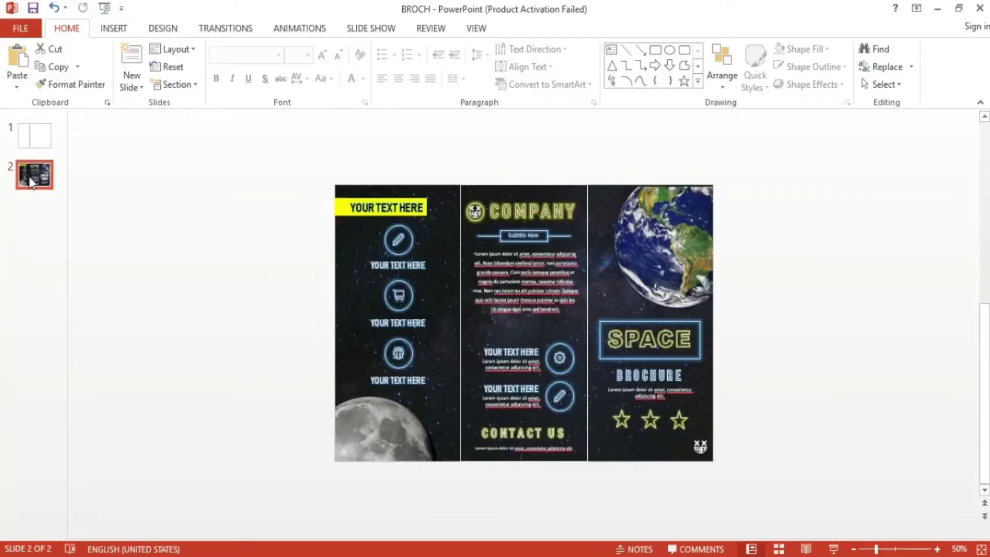
{"action": "left_click", "coordinate": [35, 141]}
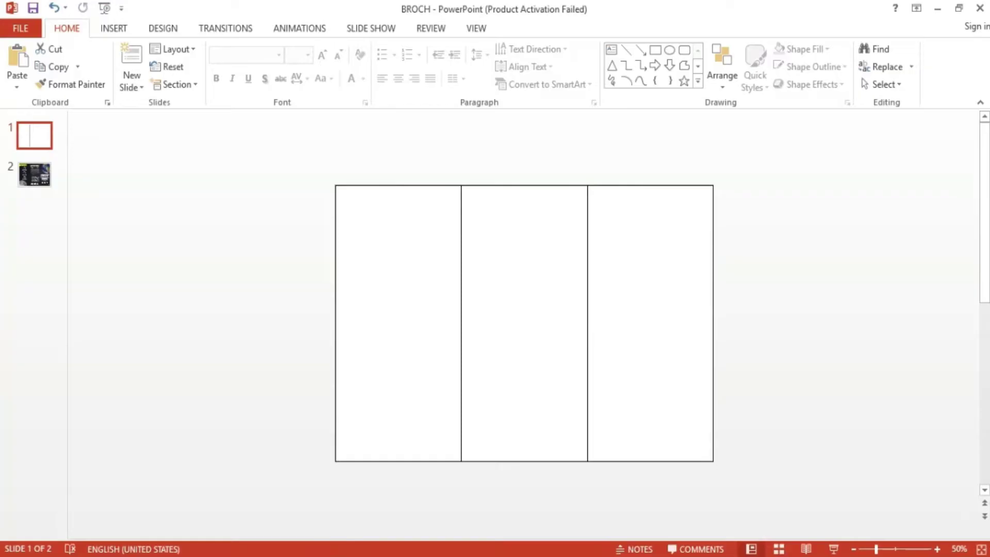
{"action": "left_click", "coordinate": [337, 510]}
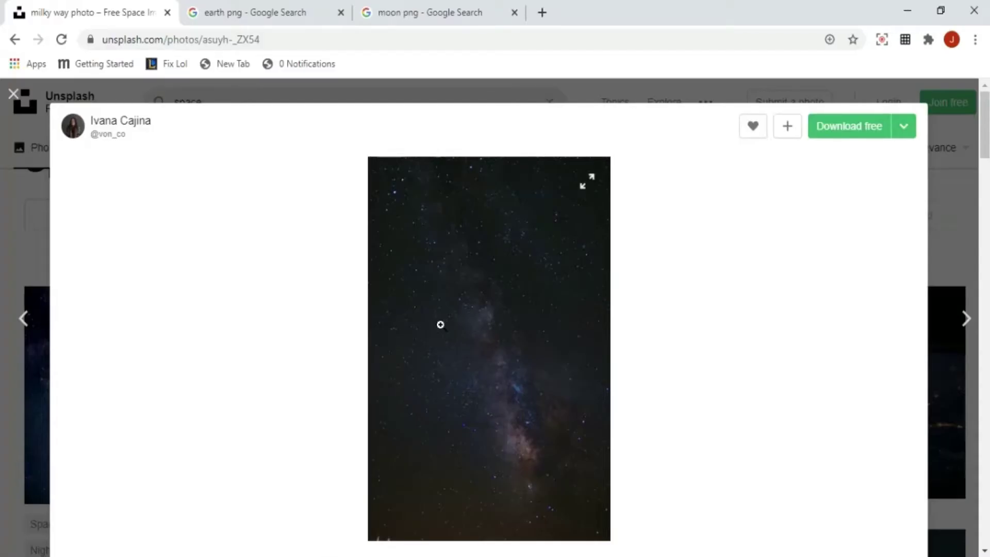
{"action": "right_click", "coordinate": [431, 282]}
Copy the Milky Way photo from the browser and paste it onto slide 1.
{"action": "left_click", "coordinate": [474, 336]}
{"action": "key", "text": "alt+Tab"}
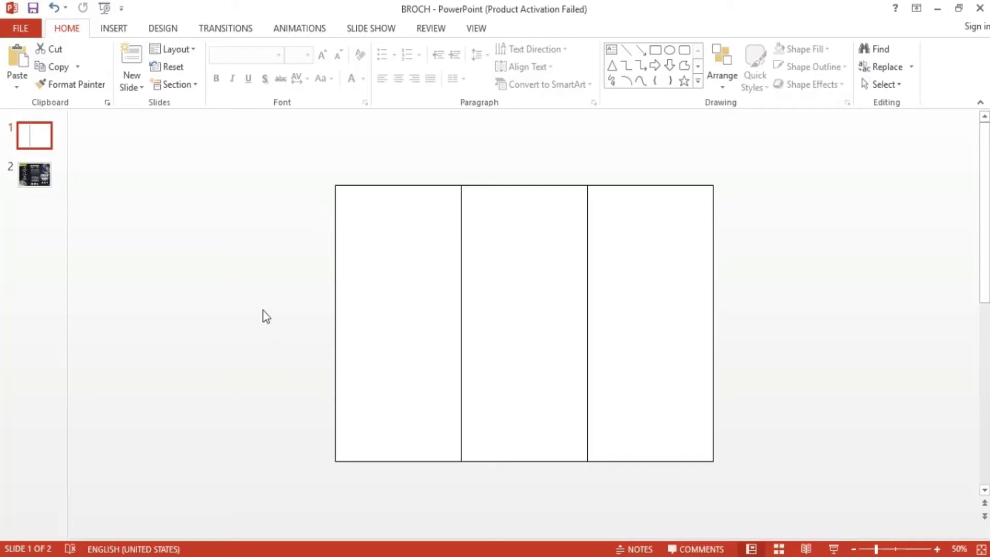
{"action": "right_click", "coordinate": [226, 234]}
{"action": "left_click", "coordinate": [256, 260]}
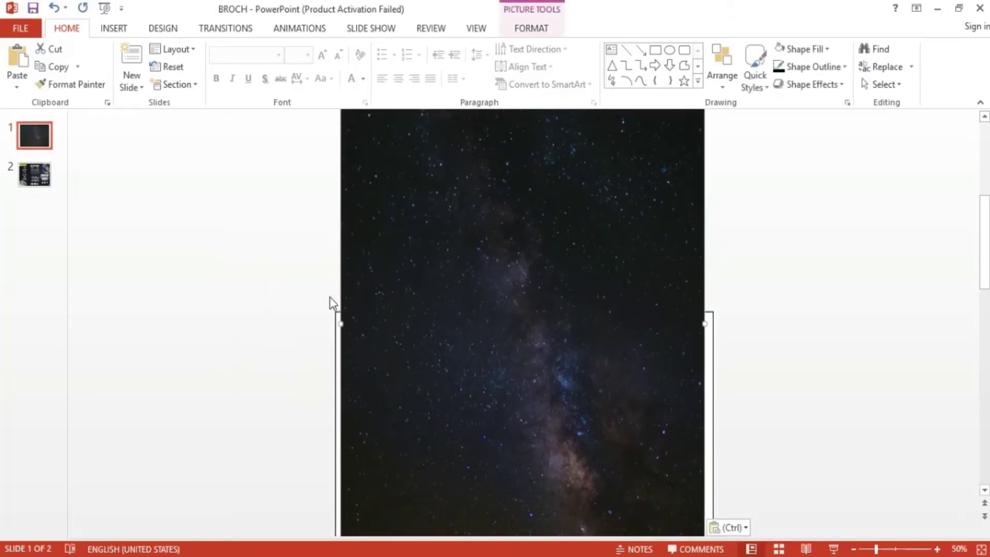
Rotate the photo 90° left into landscape and move it down over the panels.
{"action": "scroll", "coordinate": [372, 304], "scroll_direction": "down", "scroll_amount": 3}
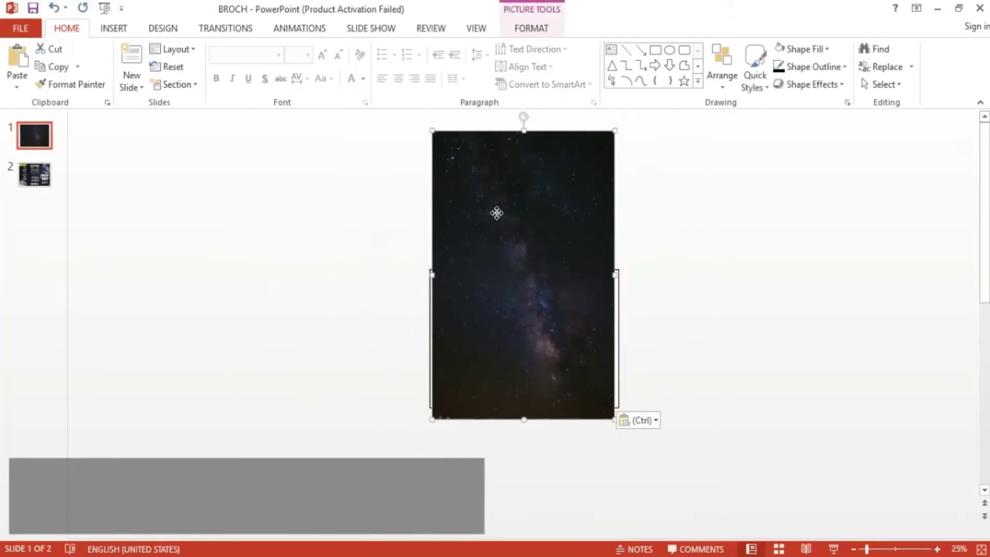
{"action": "left_click", "coordinate": [531, 28]}
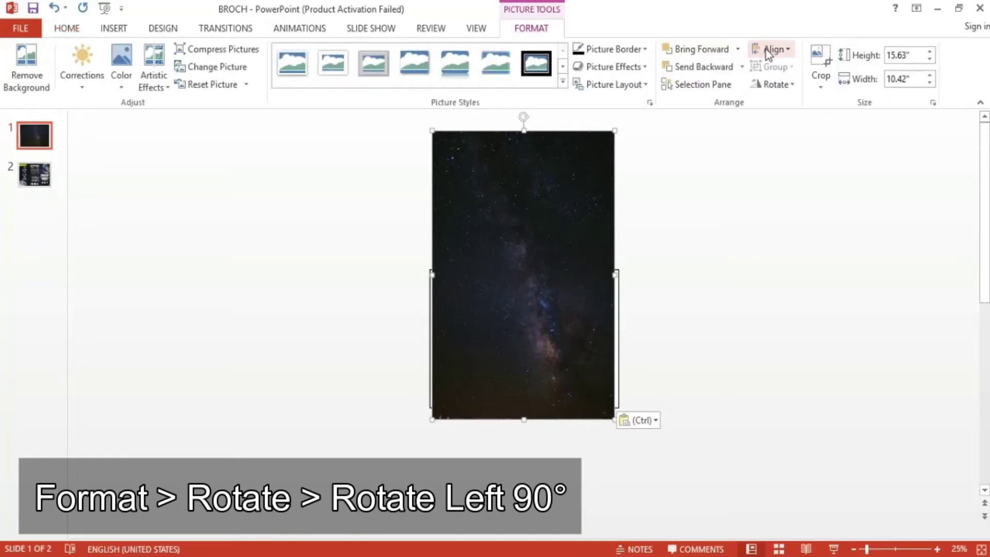
{"action": "left_click", "coordinate": [772, 84]}
{"action": "left_click", "coordinate": [790, 125]}
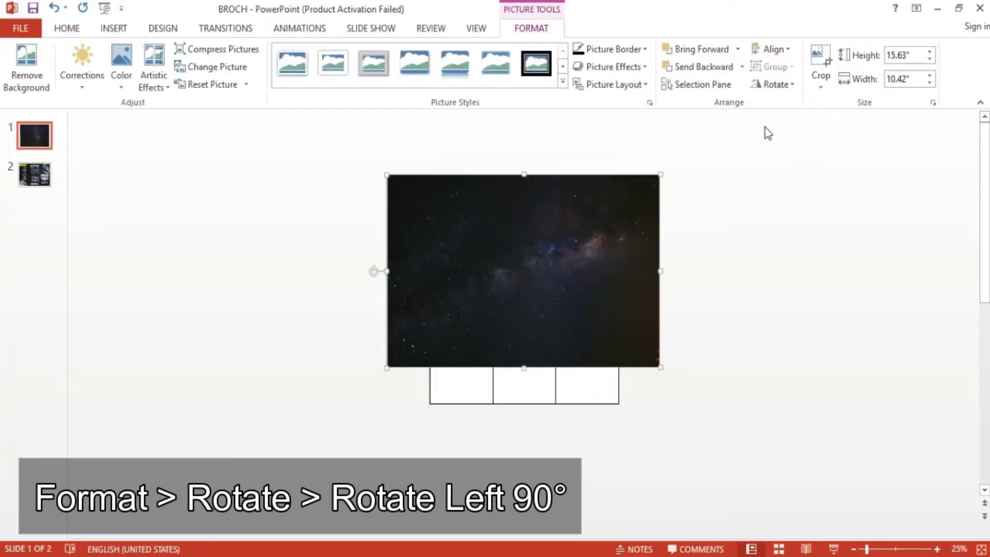
{"action": "left_click_drag", "start_coordinate": [575, 233], "coordinate": [565, 272]}
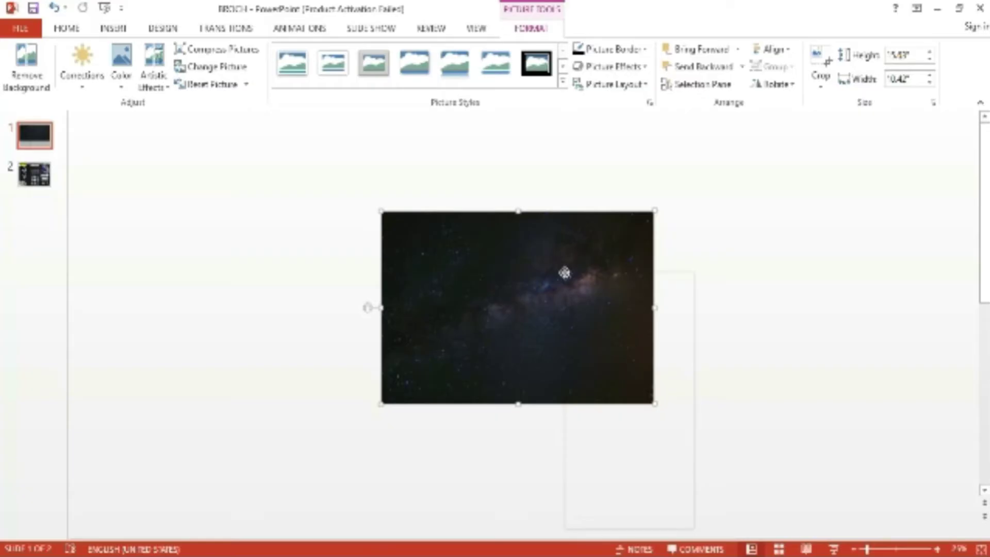
Send the Milky Way photo behind the white panels and centre it on the slide.
{"action": "right_click", "coordinate": [564, 272]}
{"action": "mouse_move", "coordinate": [625, 418]}
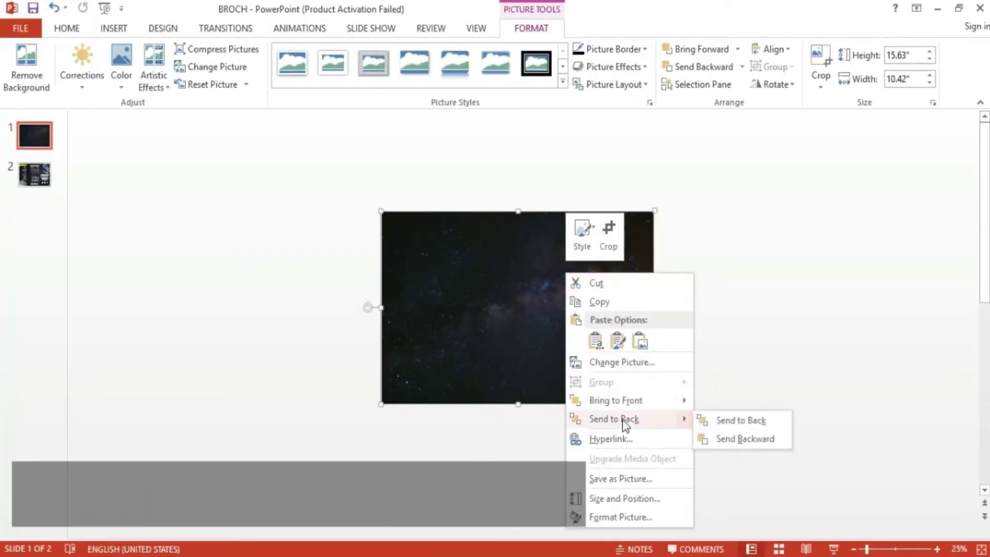
{"action": "left_click", "coordinate": [740, 417]}
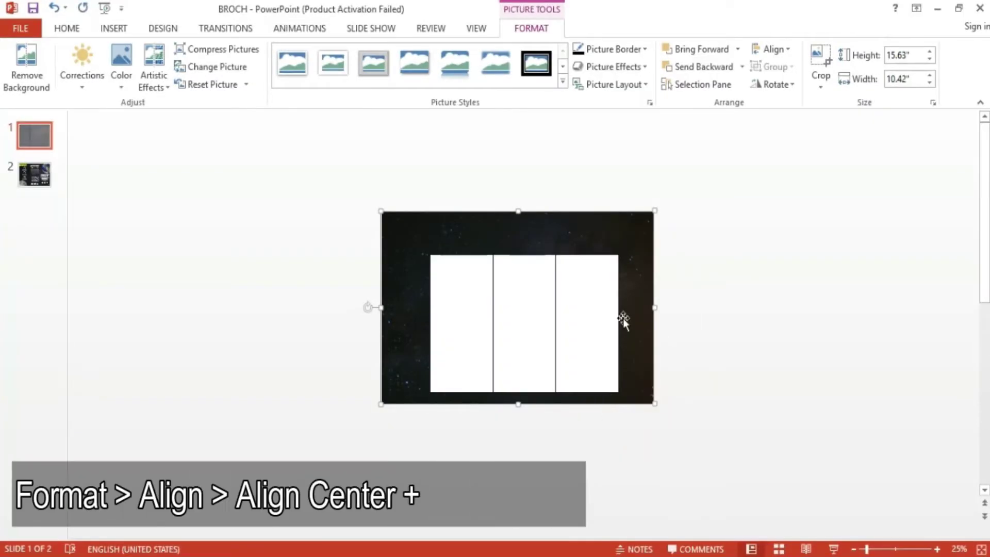
{"action": "left_click", "coordinate": [773, 49]}
{"action": "left_click", "coordinate": [795, 84]}
{"action": "left_click", "coordinate": [781, 47]}
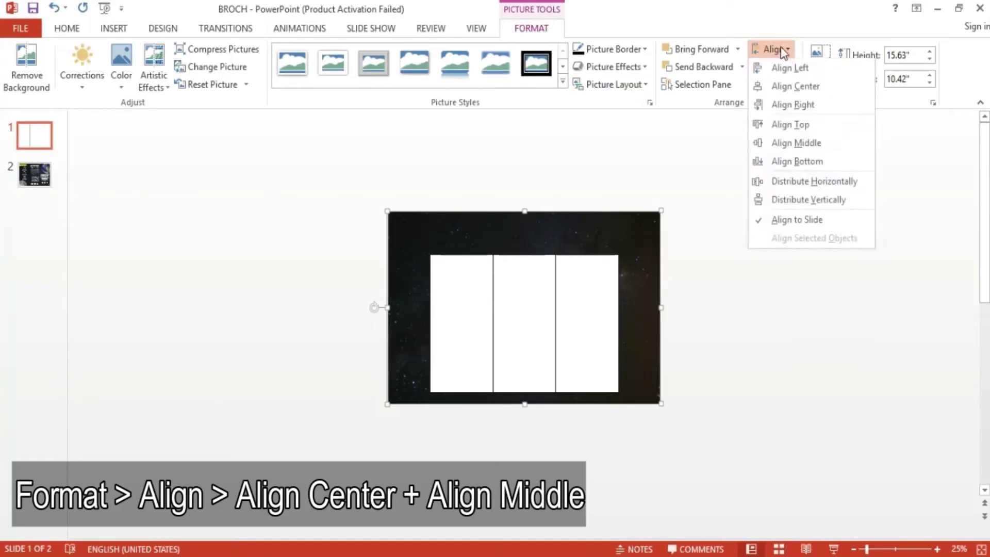
{"action": "left_click", "coordinate": [808, 149]}
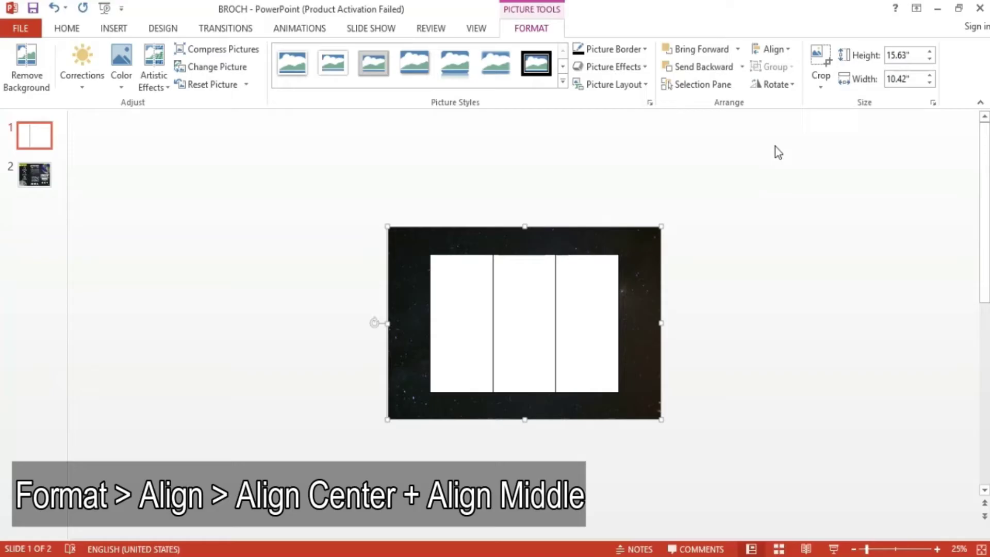
{"action": "left_click", "coordinate": [781, 263]}
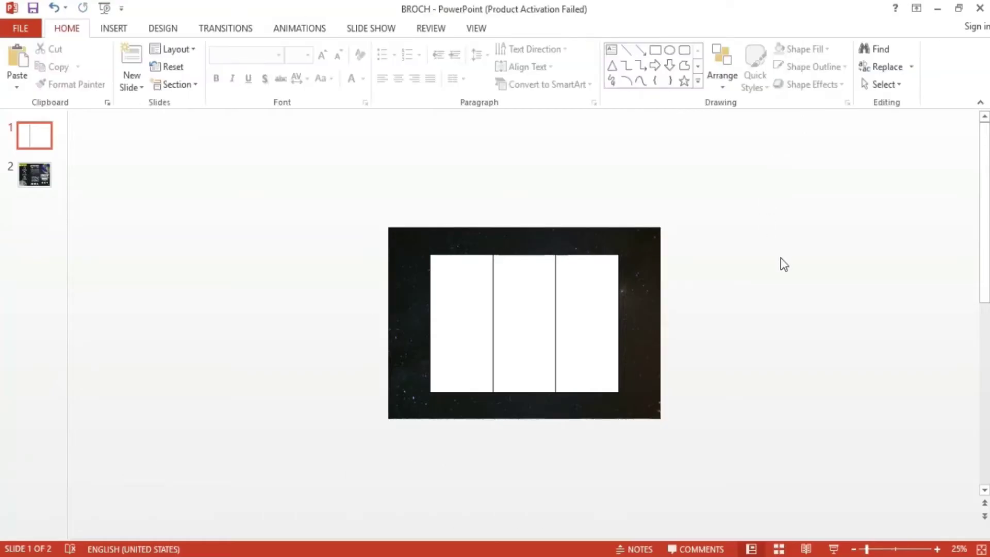
Make an offset copy of the photo and centre the copy horizontally and vertically.
{"action": "left_click_drag", "start_coordinate": [621, 308], "coordinate": [625, 262]}
{"action": "left_click", "coordinate": [663, 287]}
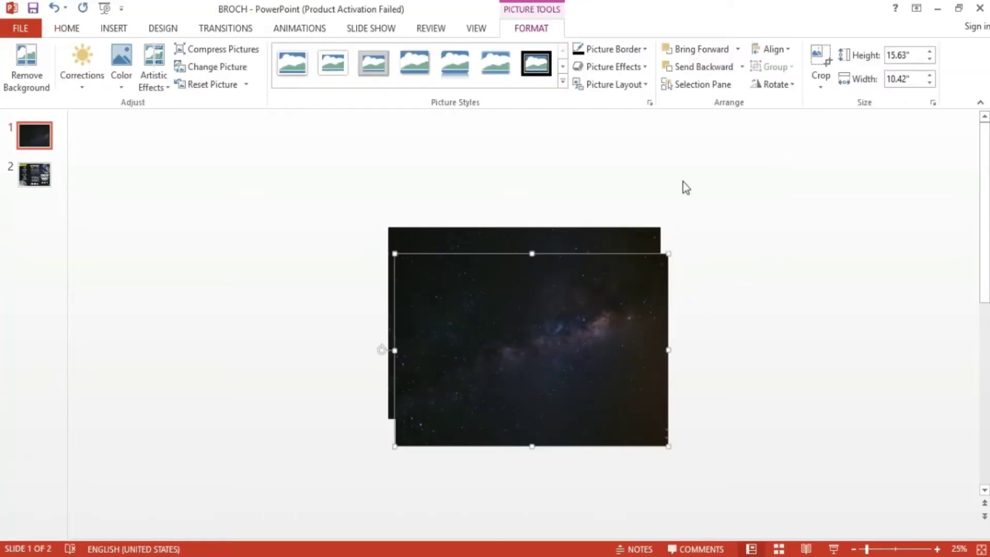
{"action": "left_click", "coordinate": [778, 49]}
{"action": "left_click", "coordinate": [807, 85]}
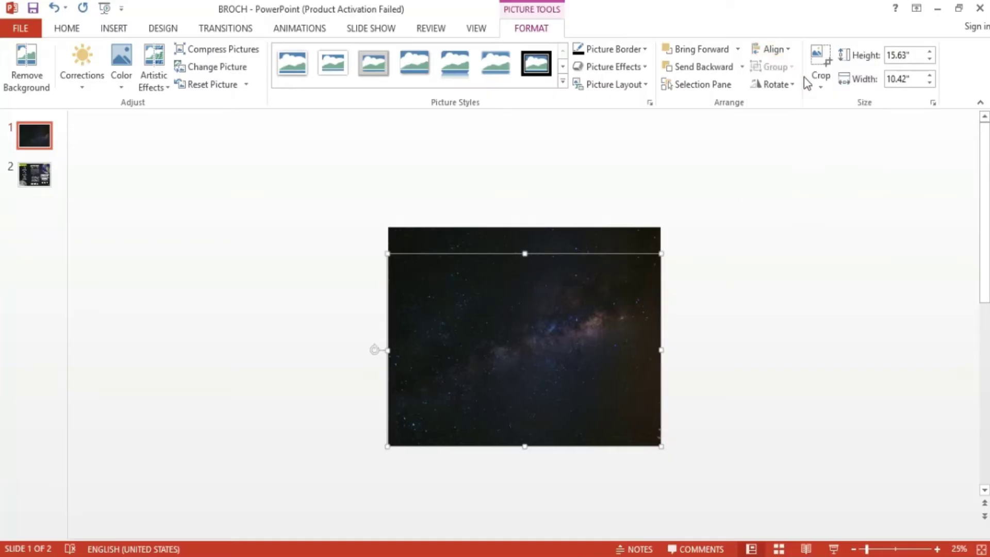
{"action": "left_click", "coordinate": [782, 49]}
{"action": "left_click", "coordinate": [807, 142]}
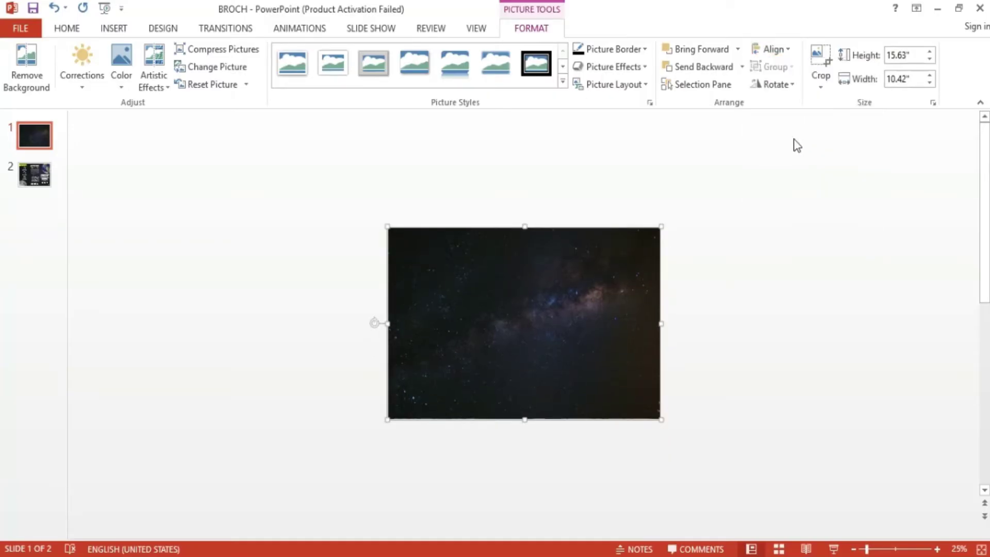
Duplicate the starry picture again and centre the duplicate on the slide.
{"action": "left_click", "coordinate": [755, 226]}
{"action": "left_click_drag", "start_coordinate": [590, 261], "coordinate": [607, 314]}
{"action": "left_click", "coordinate": [651, 341]}
{"action": "left_click", "coordinate": [779, 49]}
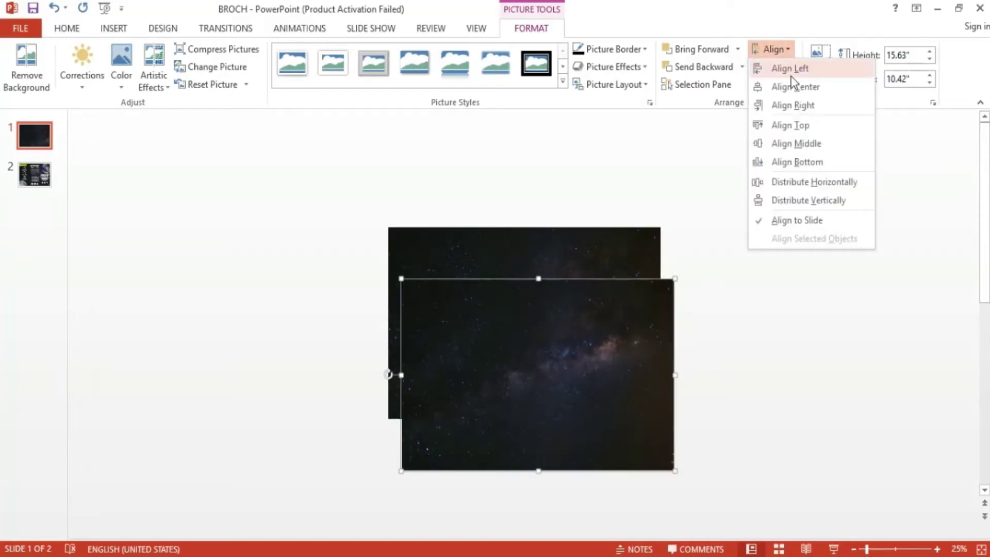
{"action": "left_click", "coordinate": [799, 85]}
{"action": "left_click", "coordinate": [784, 49]}
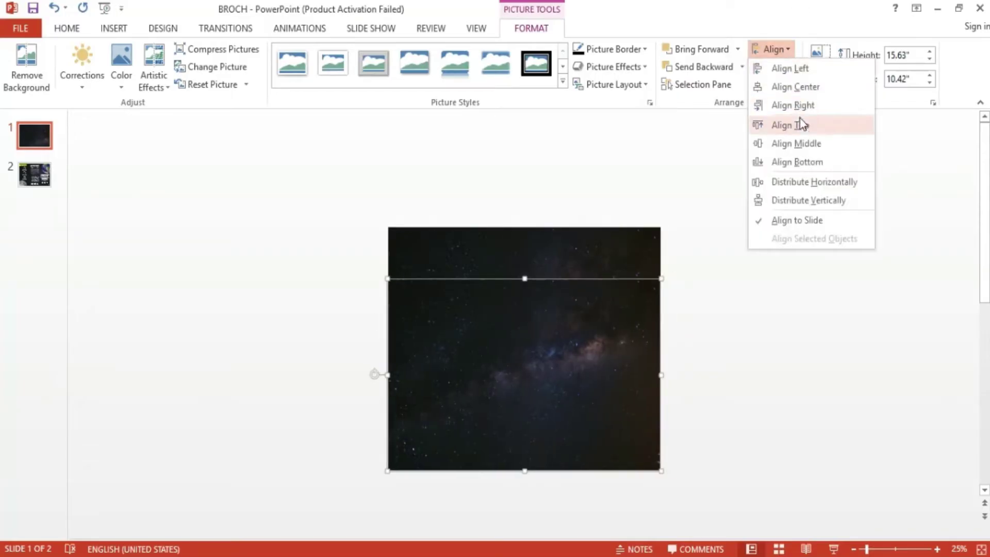
{"action": "left_click", "coordinate": [807, 147]}
{"action": "left_click", "coordinate": [718, 200]}
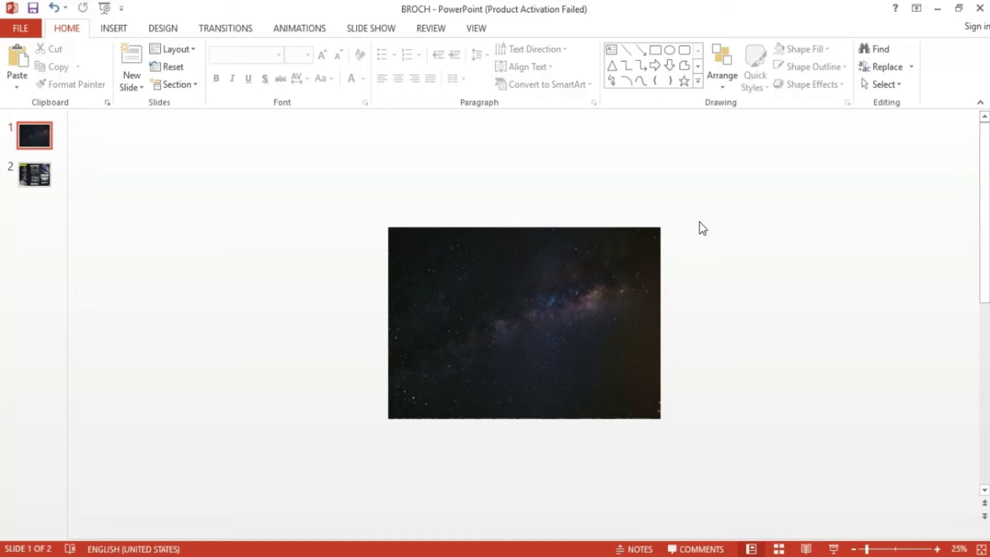
Send the starry picture to the back, behind the white panels.
{"action": "left_click", "coordinate": [600, 264]}
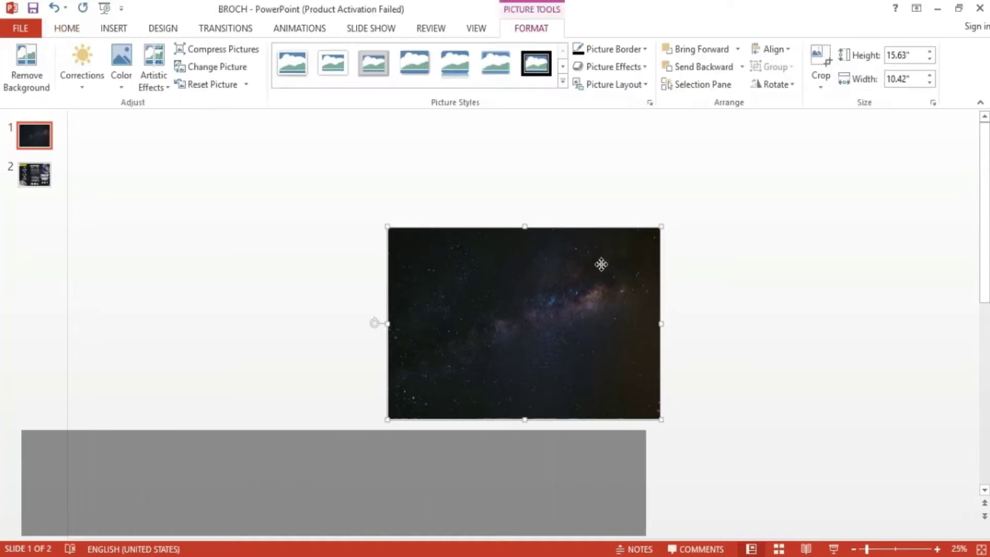
{"action": "right_click", "coordinate": [602, 264]}
{"action": "left_click", "coordinate": [656, 411]}
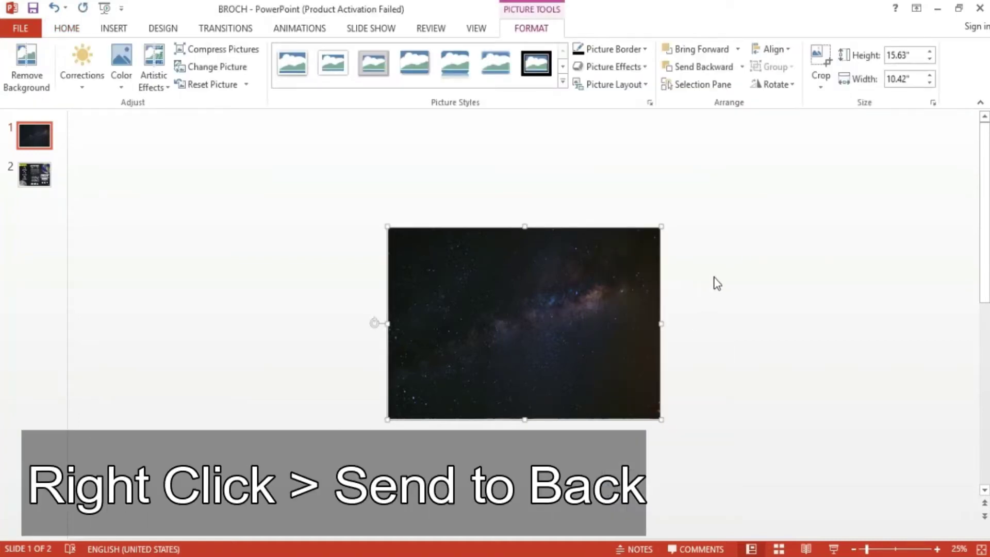
{"action": "left_click", "coordinate": [716, 283]}
{"action": "right_click", "coordinate": [614, 272]}
{"action": "left_click", "coordinate": [679, 418]}
{"action": "left_click", "coordinate": [748, 321]}
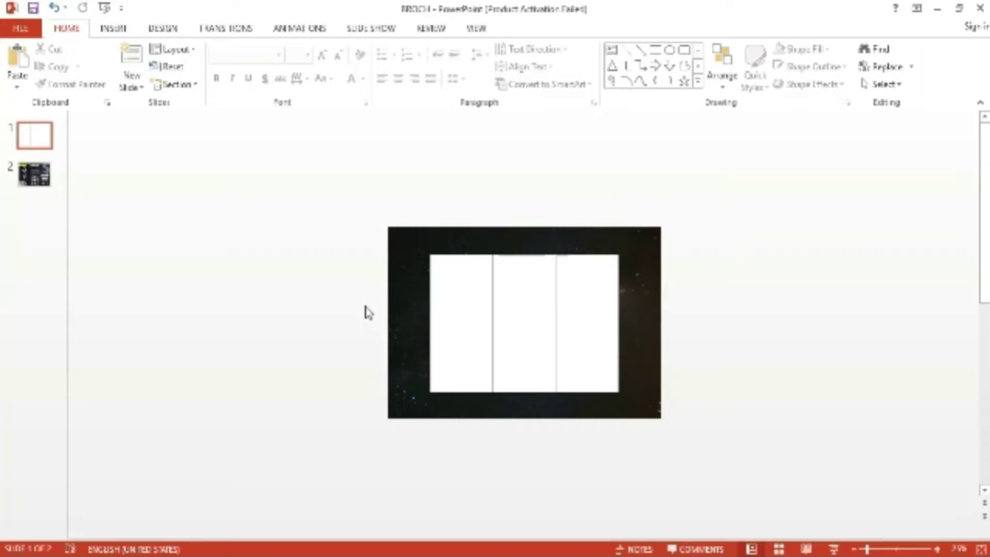
Intersect the starry picture with the right white panel to make a starry right panel.
{"action": "left_click", "coordinate": [648, 259]}
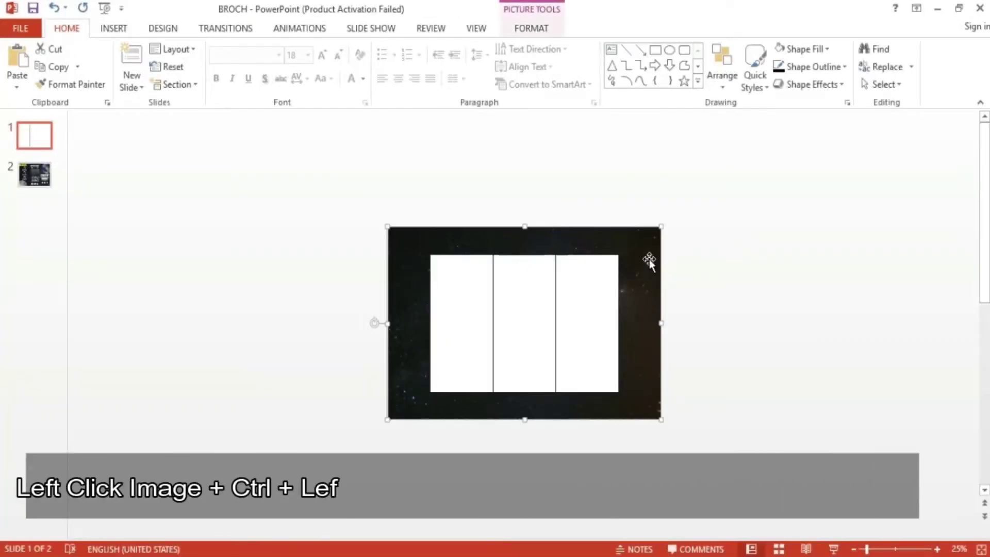
{"action": "left_click", "coordinate": [601, 273], "text": "ctrl"}
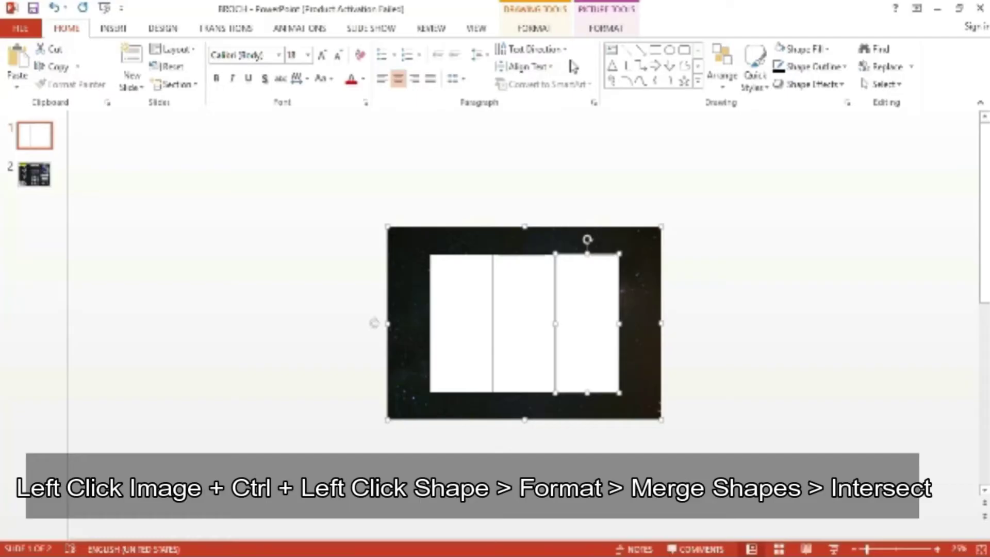
{"action": "left_click", "coordinate": [556, 26]}
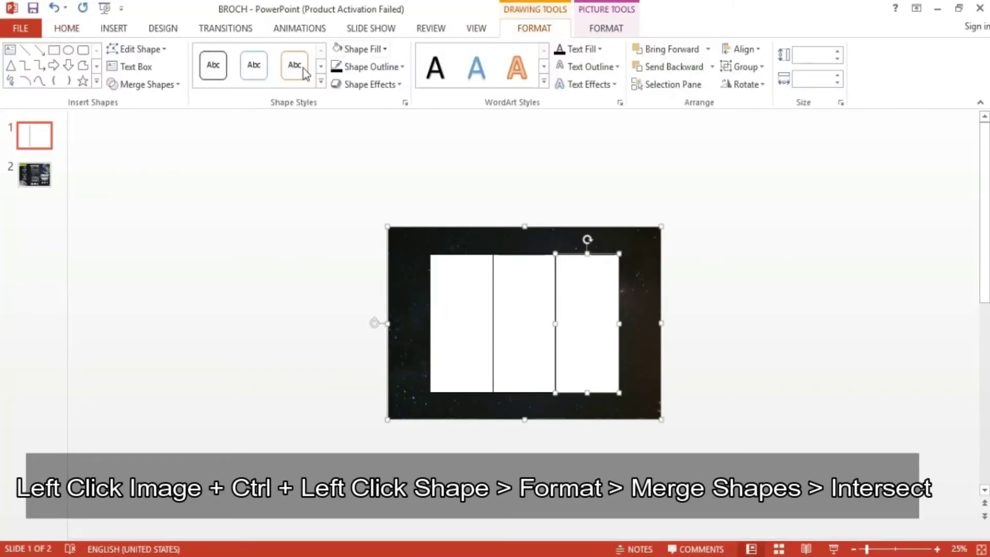
{"action": "left_click", "coordinate": [147, 84]}
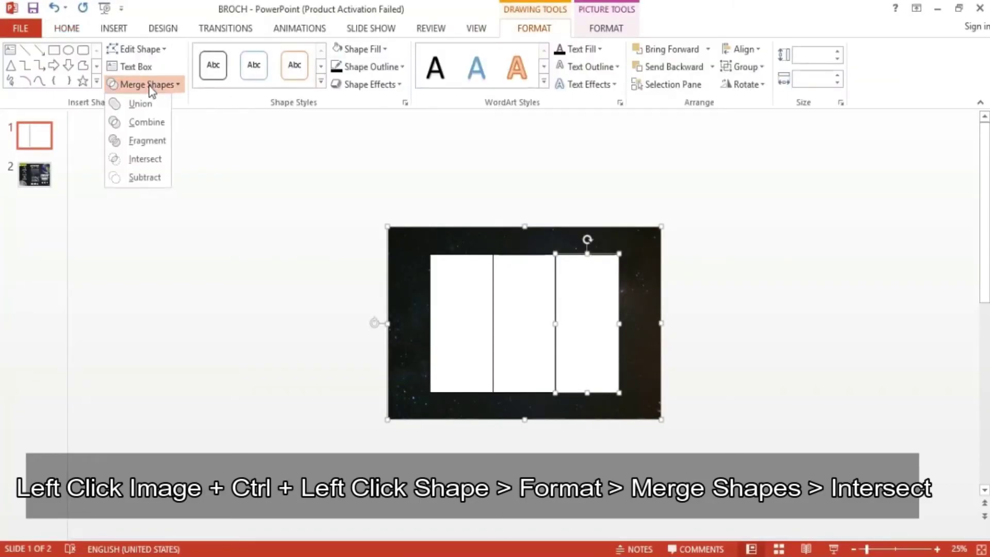
{"action": "left_click", "coordinate": [147, 158]}
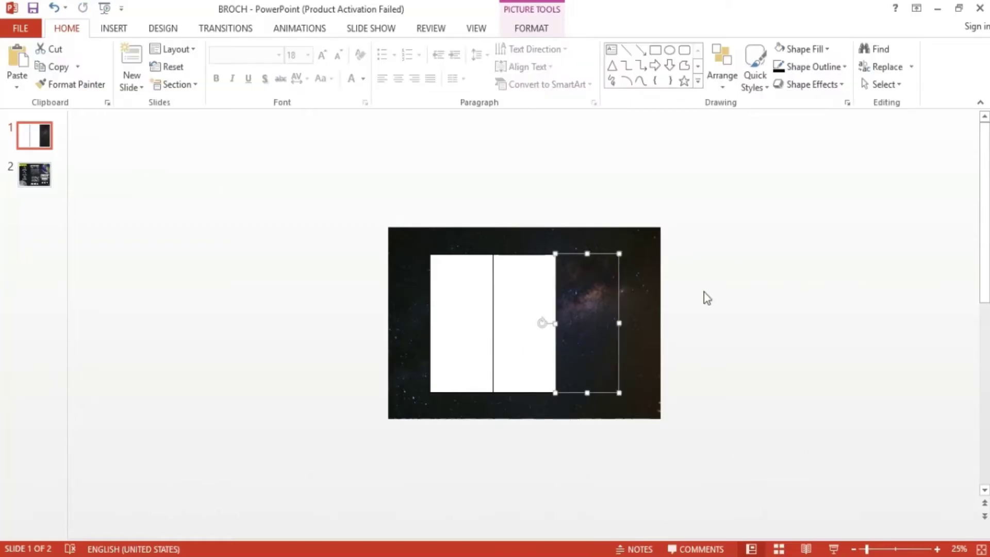
{"action": "left_click_drag", "start_coordinate": [595, 280], "coordinate": [783, 261]}
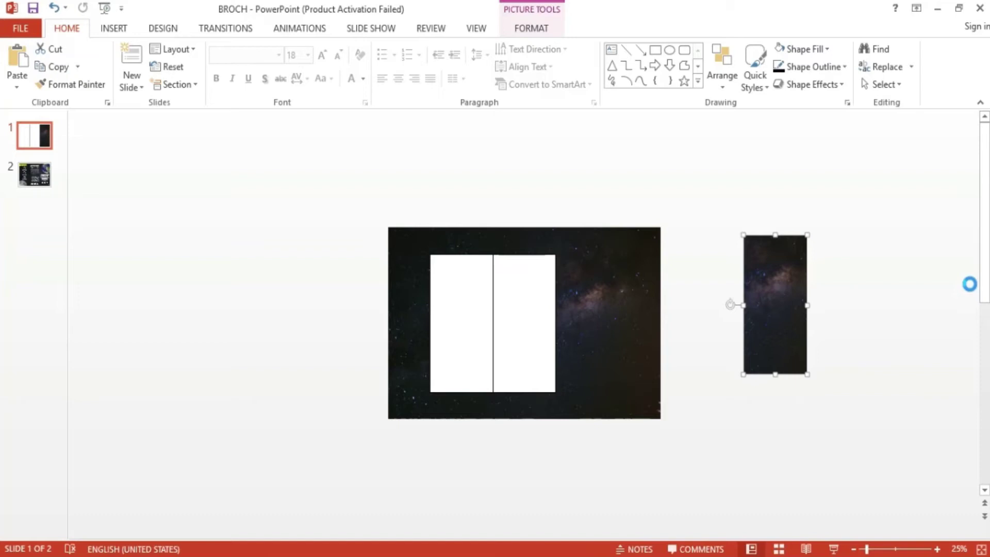
{"action": "key", "text": "ctrl+z"}
{"action": "left_click", "coordinate": [751, 248]}
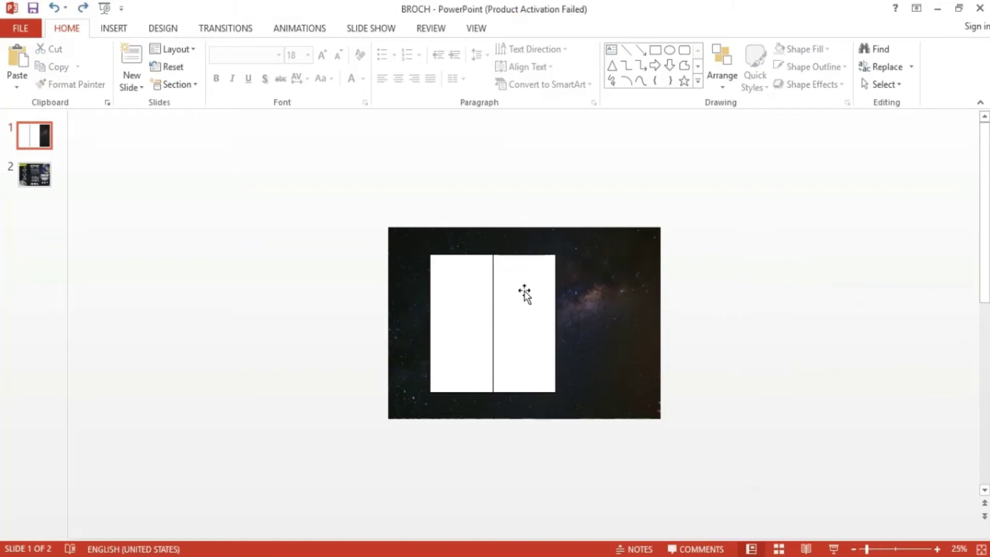
Intersect the starry picture with the middle white panel to cut a starry middle panel.
{"action": "left_click", "coordinate": [527, 241]}
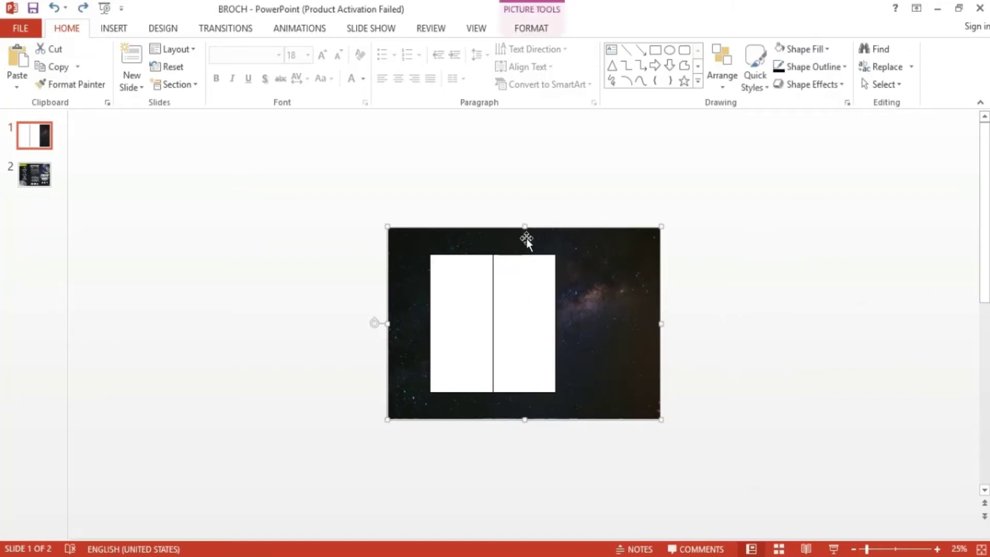
{"action": "left_click", "coordinate": [528, 278], "text": "shift"}
{"action": "left_click", "coordinate": [532, 29]}
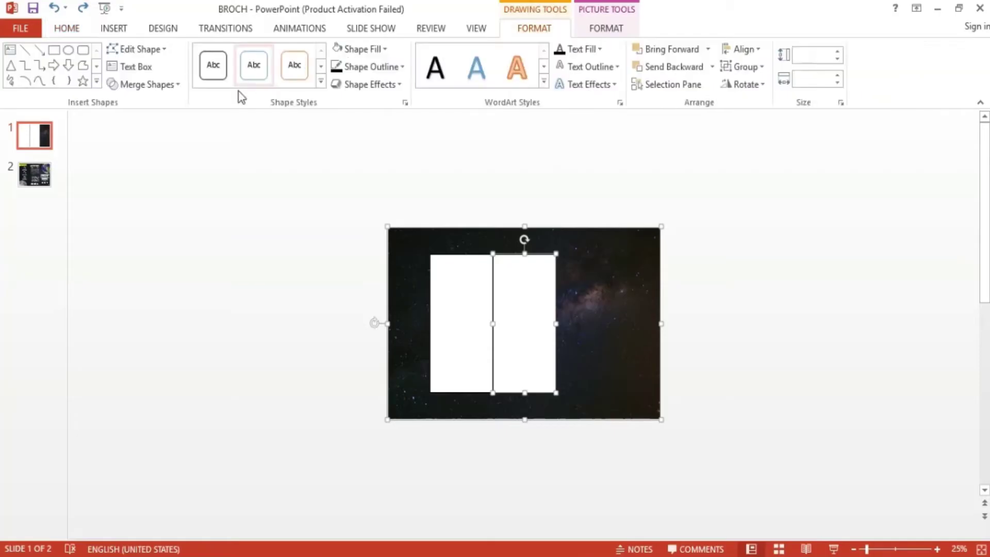
{"action": "left_click", "coordinate": [155, 85]}
{"action": "left_click", "coordinate": [144, 160]}
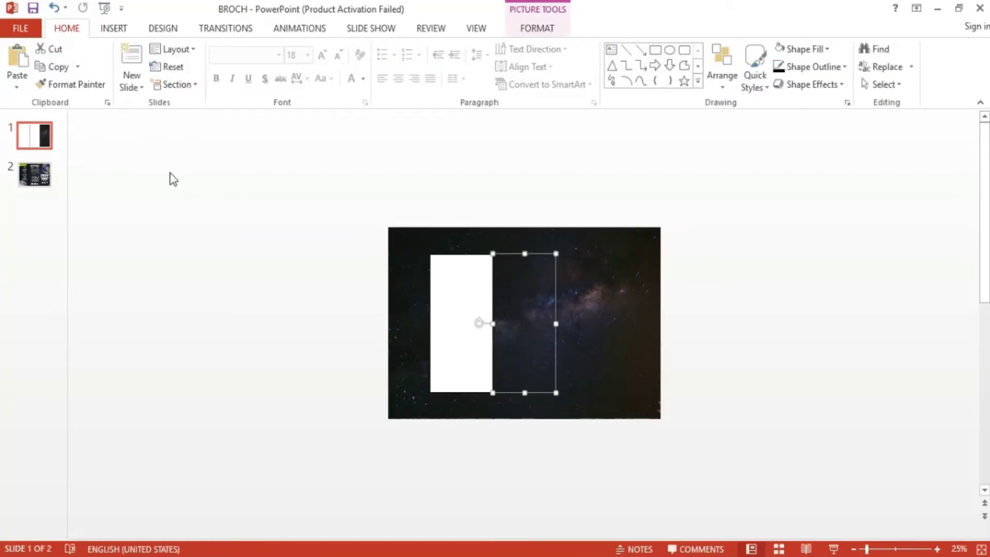
{"action": "left_click", "coordinate": [663, 255]}
Intersect the starry picture with the left white panel to cut the last starry panel.
{"action": "left_click", "coordinate": [466, 234]}
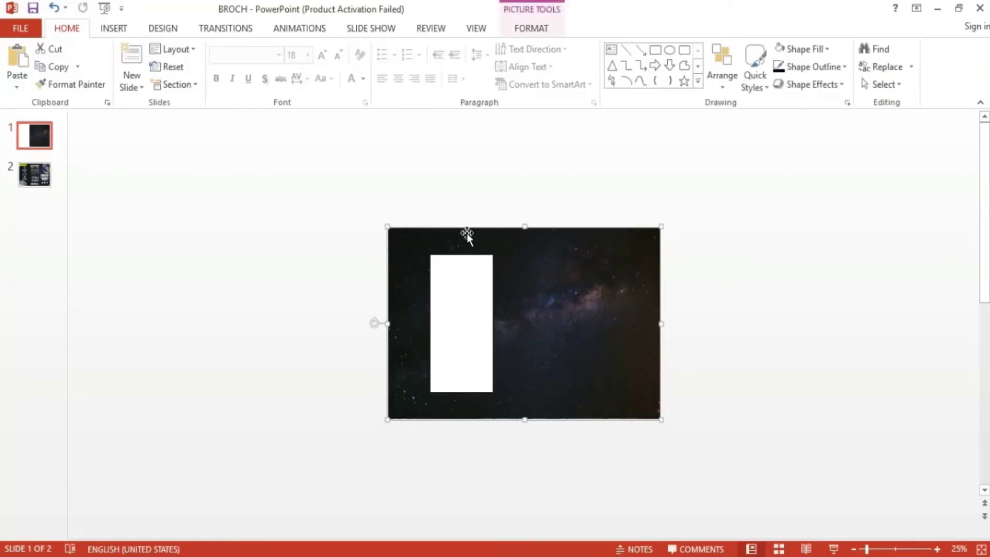
{"action": "left_click", "coordinate": [457, 276], "text": "shift"}
{"action": "left_click", "coordinate": [551, 30]}
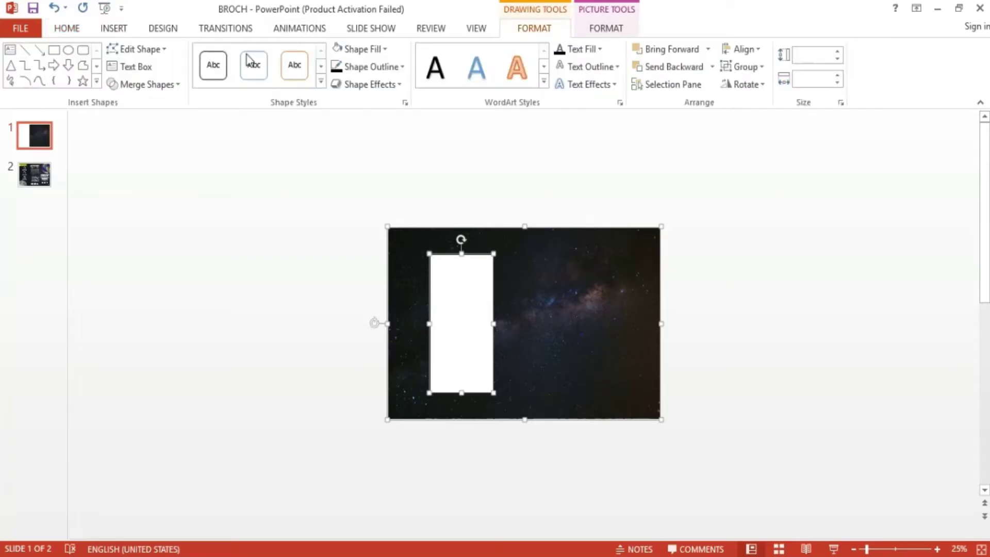
{"action": "left_click", "coordinate": [160, 84]}
{"action": "left_click", "coordinate": [137, 160]}
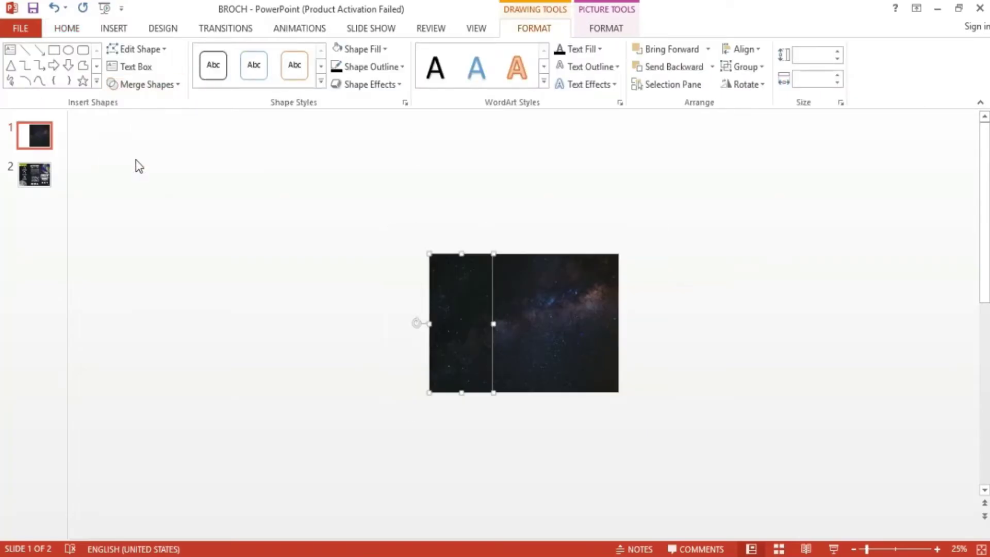
{"action": "left_click", "coordinate": [676, 335]}
{"action": "scroll", "coordinate": [676, 330], "scroll_direction": "up", "scroll_amount": 3}
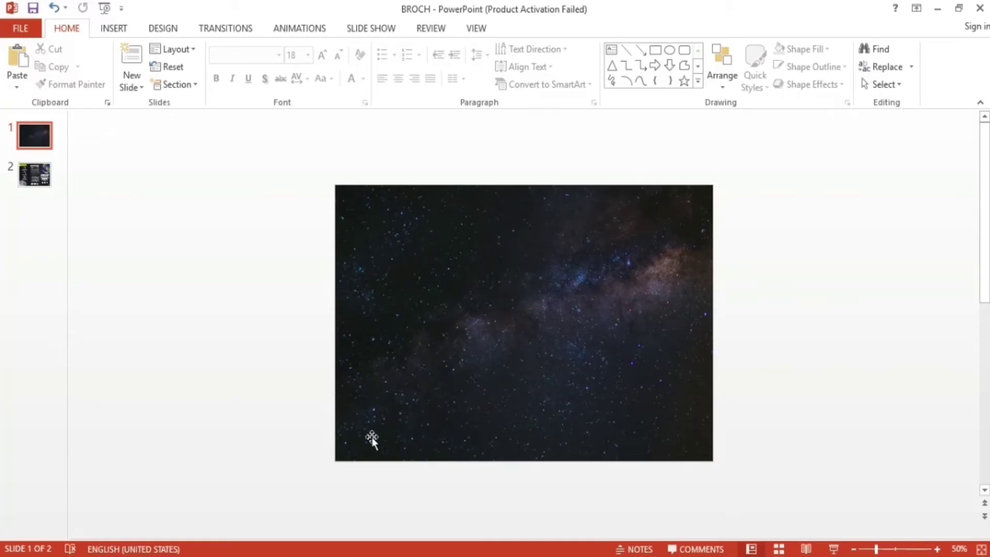
Give the middle starry panel a white border and bring it to the front.
{"action": "left_click", "coordinate": [41, 183]}
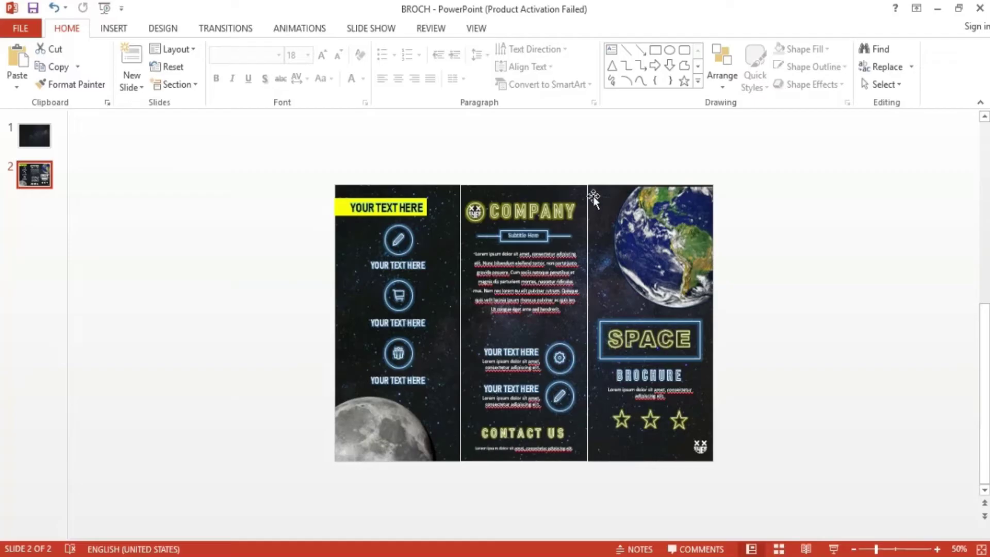
{"action": "left_click", "coordinate": [32, 135]}
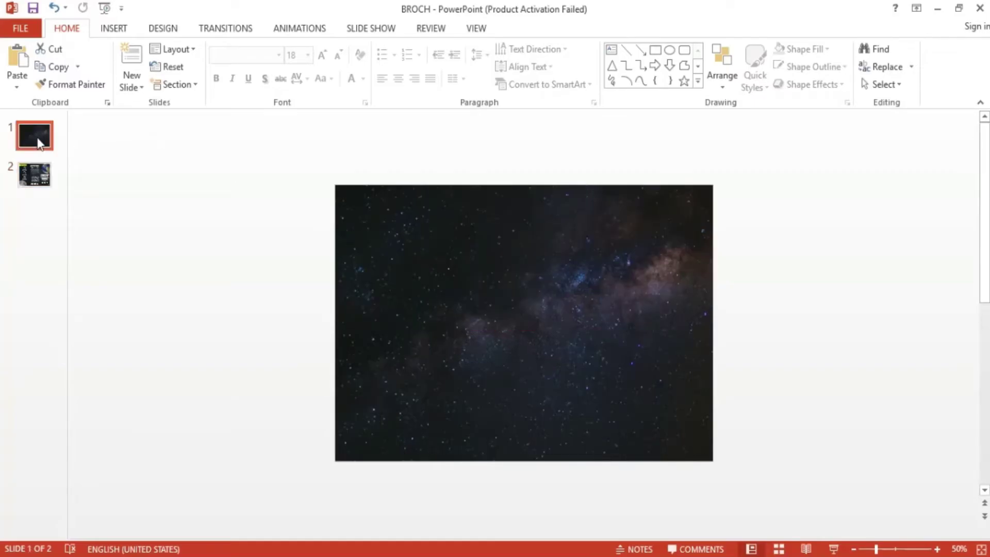
{"action": "left_click", "coordinate": [461, 255]}
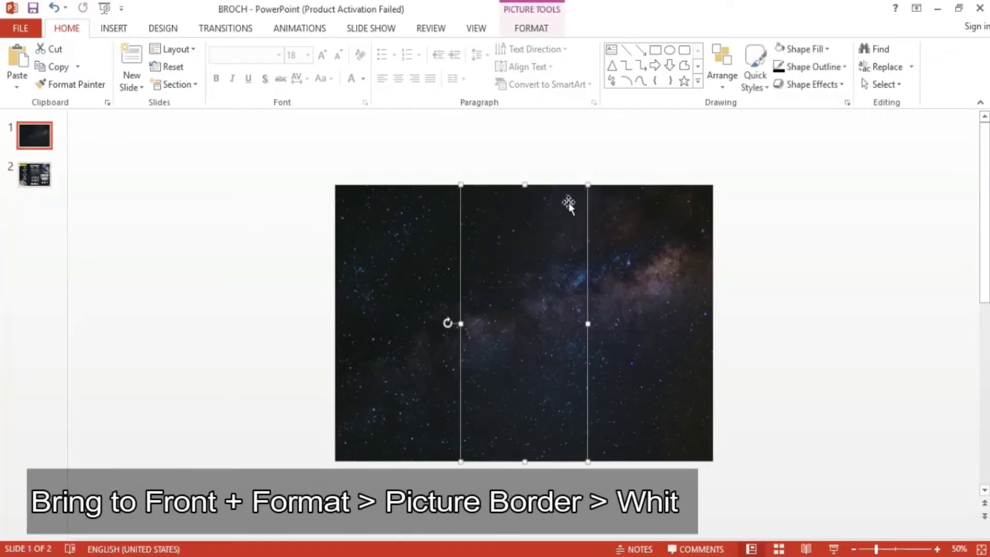
{"action": "left_click", "coordinate": [531, 28]}
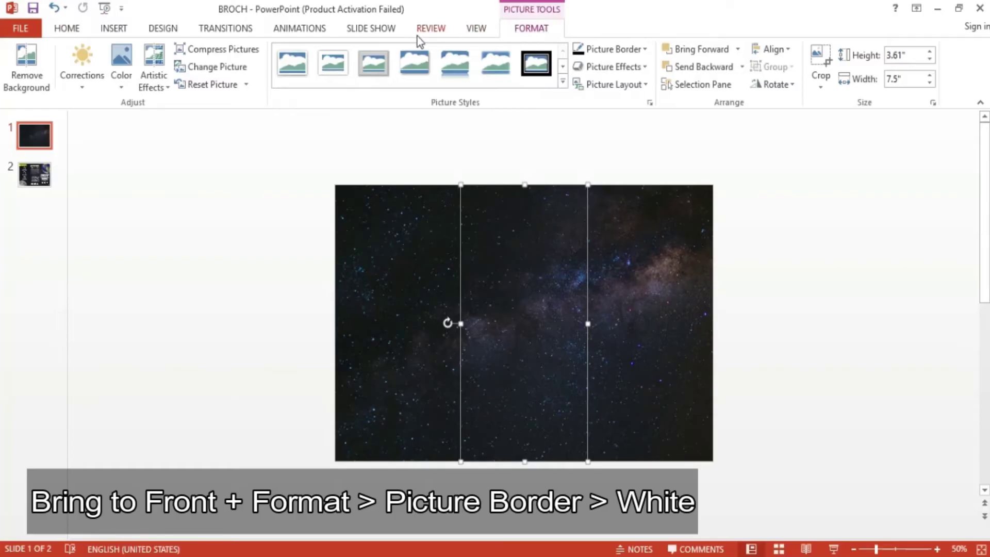
{"action": "left_click", "coordinate": [623, 49]}
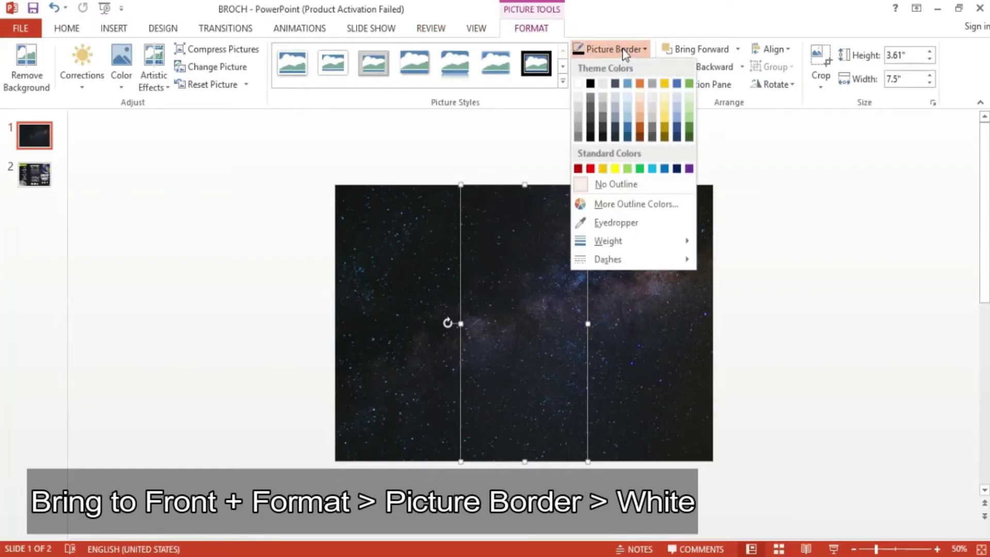
{"action": "left_click", "coordinate": [578, 84]}
{"action": "right_click", "coordinate": [536, 243]}
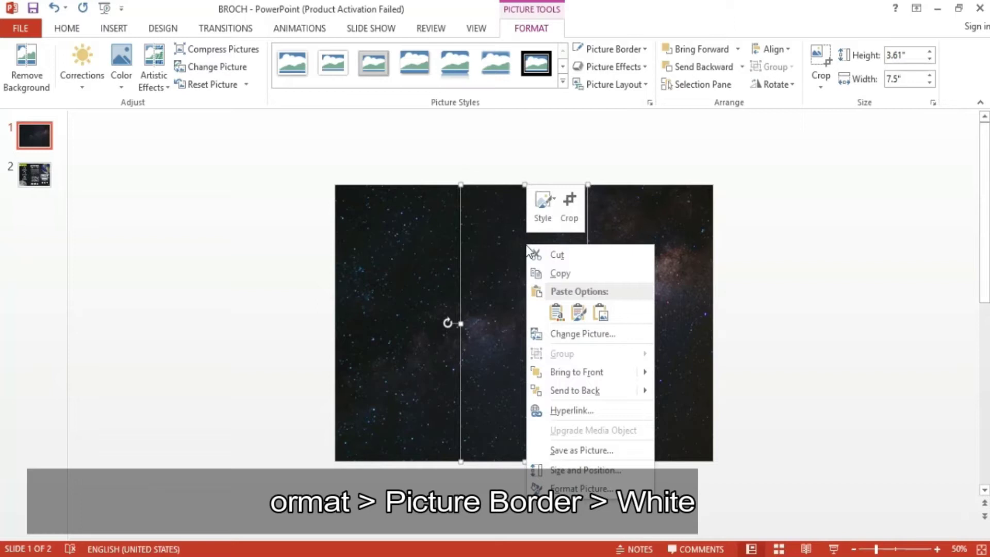
{"action": "left_click", "coordinate": [576, 376]}
{"action": "left_click", "coordinate": [767, 288]}
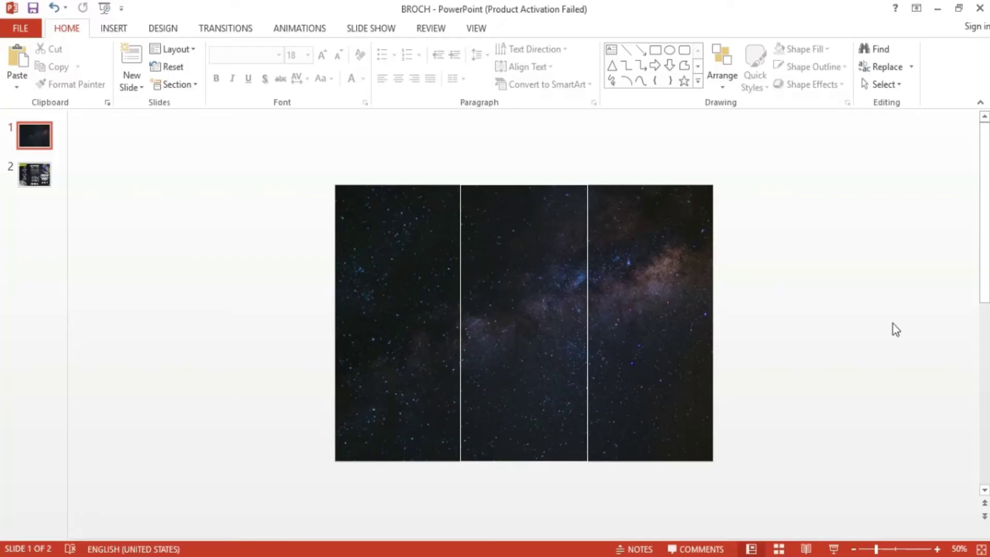
Check the Earth on slide 2, then open the Earth image's options in the browser.
{"action": "left_click", "coordinate": [41, 189]}
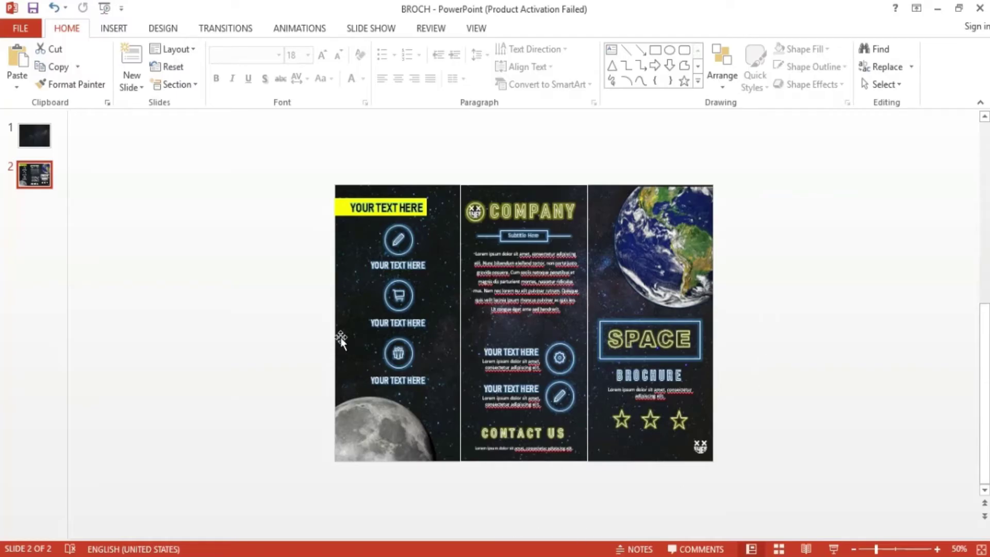
{"action": "left_click", "coordinate": [672, 267]}
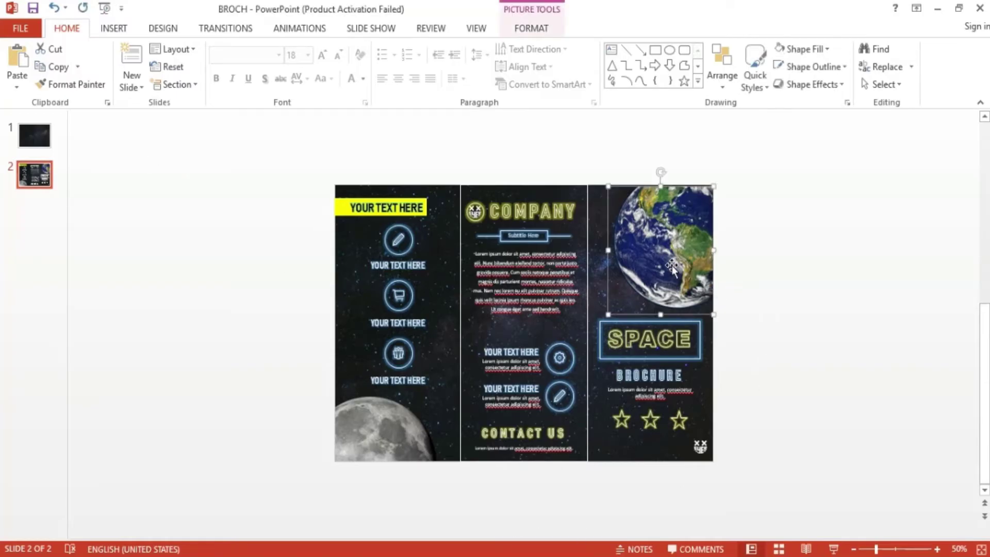
{"action": "left_click", "coordinate": [37, 136]}
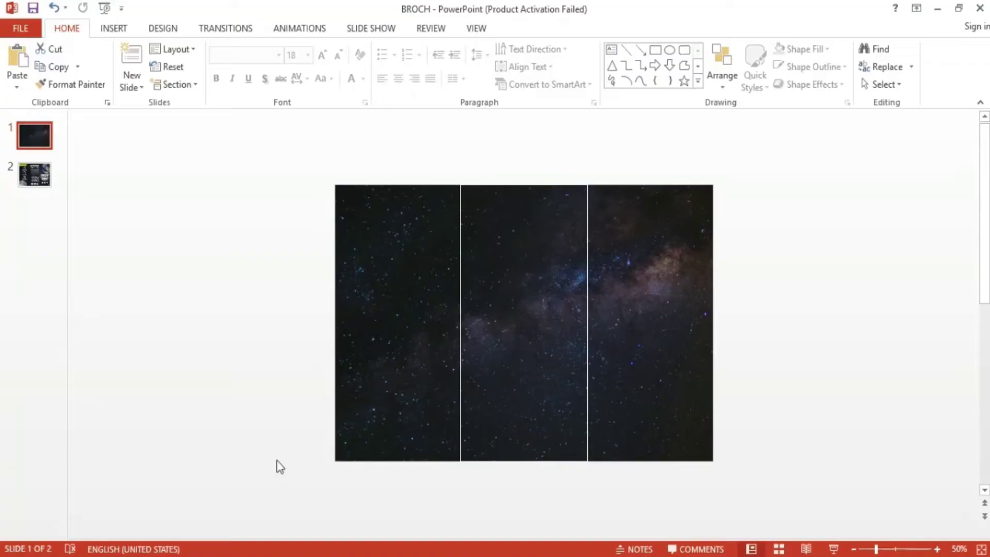
{"action": "key", "text": "alt+Tab"}
{"action": "right_click", "coordinate": [462, 220]}
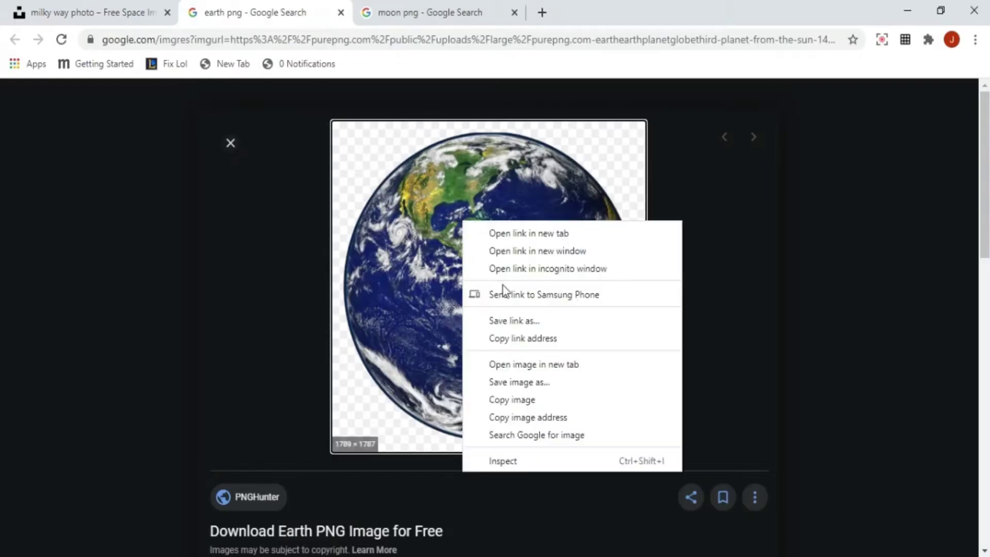
Copy the Earth image, paste it onto slide 1 and place it at the top right.
{"action": "left_click", "coordinate": [514, 413]}
{"action": "key", "text": "alt+Tab"}
{"action": "right_click", "coordinate": [254, 240]}
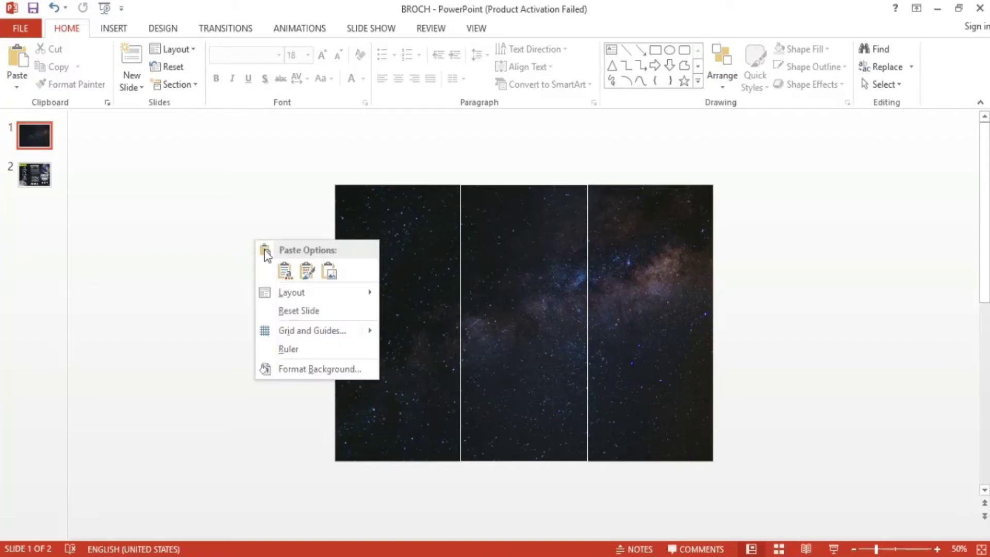
{"action": "left_click", "coordinate": [289, 272]}
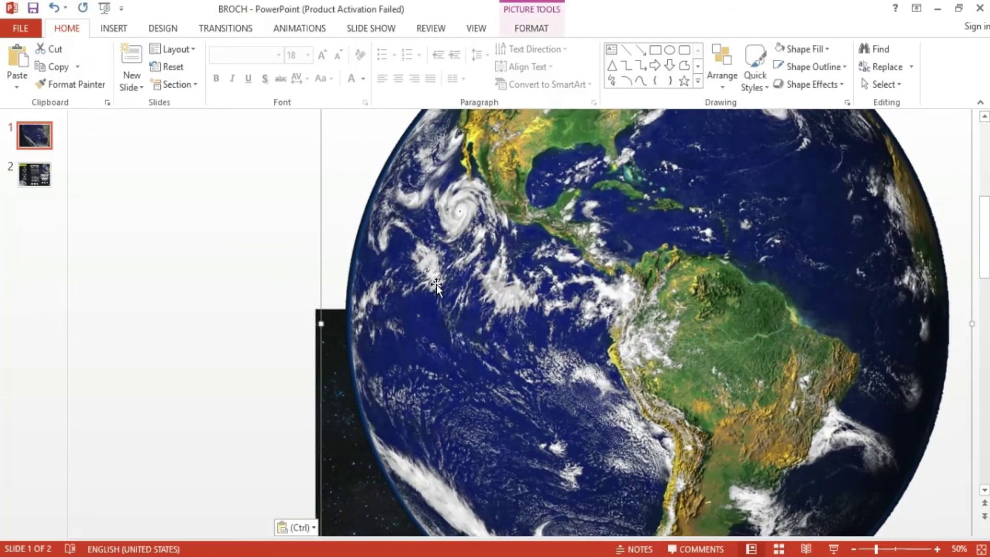
{"action": "scroll", "coordinate": [491, 236], "scroll_direction": "down", "scroll_amount": 4, "text": "ctrl"}
{"action": "left_click_drag", "start_coordinate": [487, 234], "coordinate": [521, 271]}
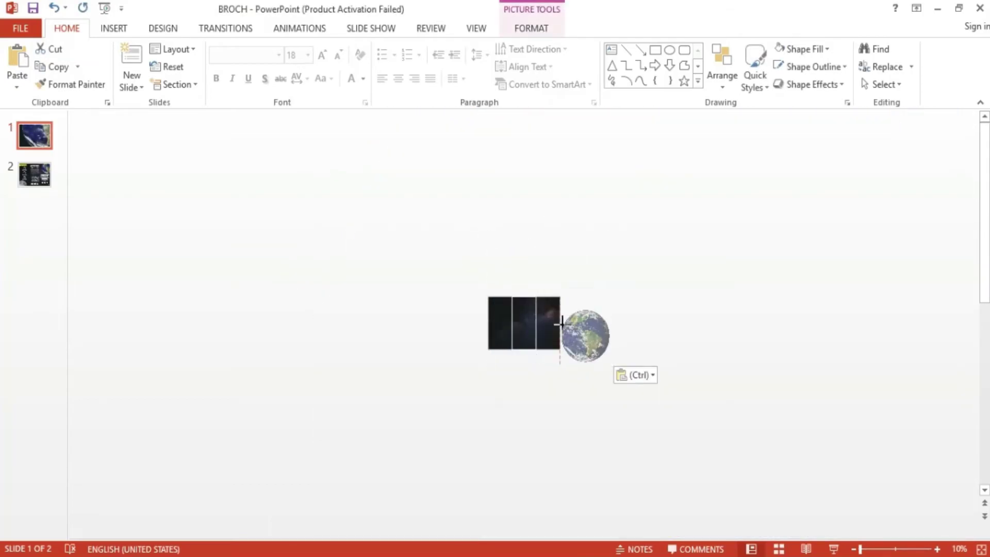
Crop the Earth picture's right and top sides flush with the slide edges.
{"action": "scroll", "coordinate": [521, 271], "scroll_direction": "up", "scroll_amount": 4, "text": "ctrl"}
{"action": "left_click", "coordinate": [531, 29]}
{"action": "left_click", "coordinate": [824, 53]}
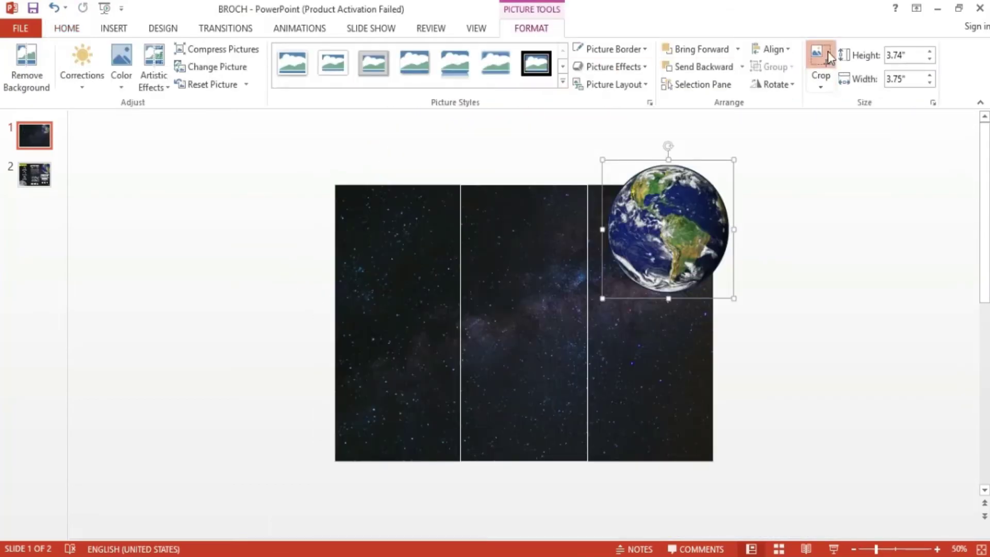
{"action": "left_click_drag", "start_coordinate": [734, 227], "coordinate": [713, 223]}
{"action": "left_click", "coordinate": [681, 158]}
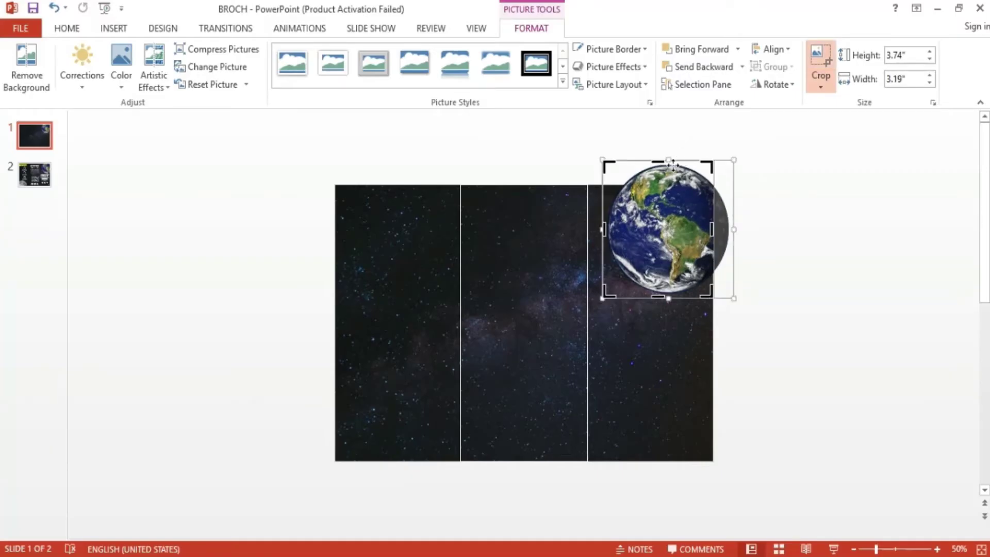
{"action": "left_click_drag", "start_coordinate": [661, 161], "coordinate": [660, 183]}
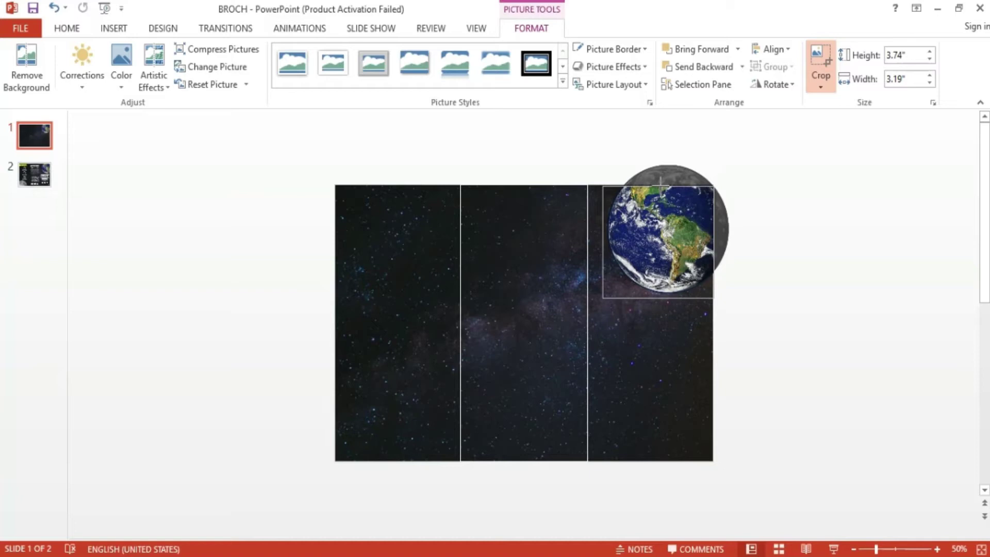
Finish the crop and draw a rectangle in the right panel below the Earth.
{"action": "left_click", "coordinate": [736, 221]}
{"action": "left_click", "coordinate": [41, 185]}
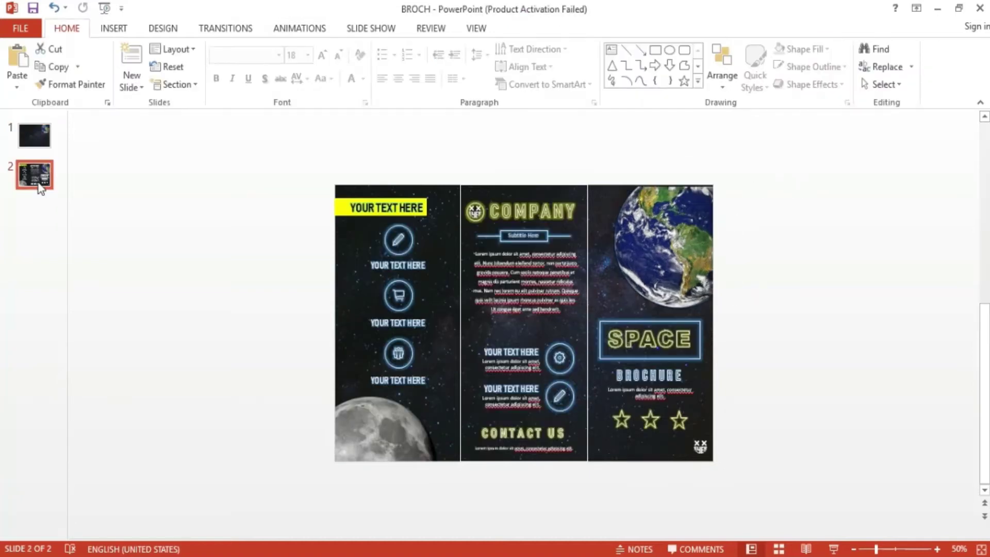
{"action": "left_click", "coordinate": [36, 135]}
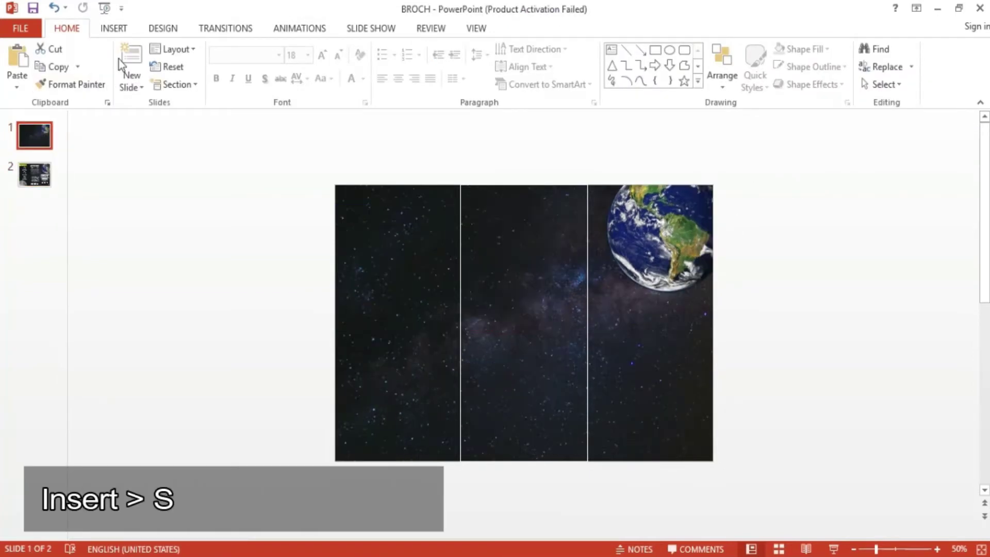
{"action": "left_click", "coordinate": [113, 30]}
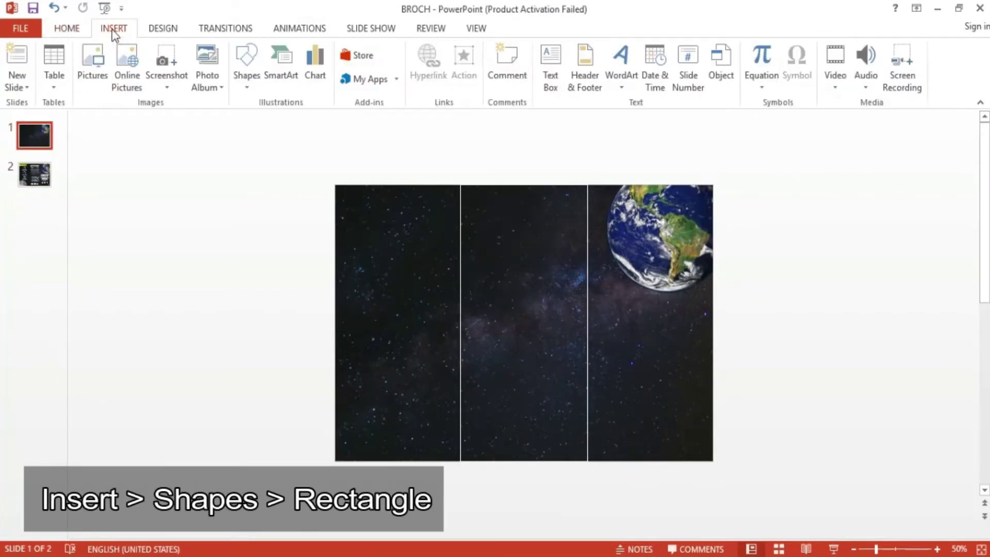
{"action": "left_click", "coordinate": [246, 72]}
{"action": "left_click", "coordinate": [286, 119]}
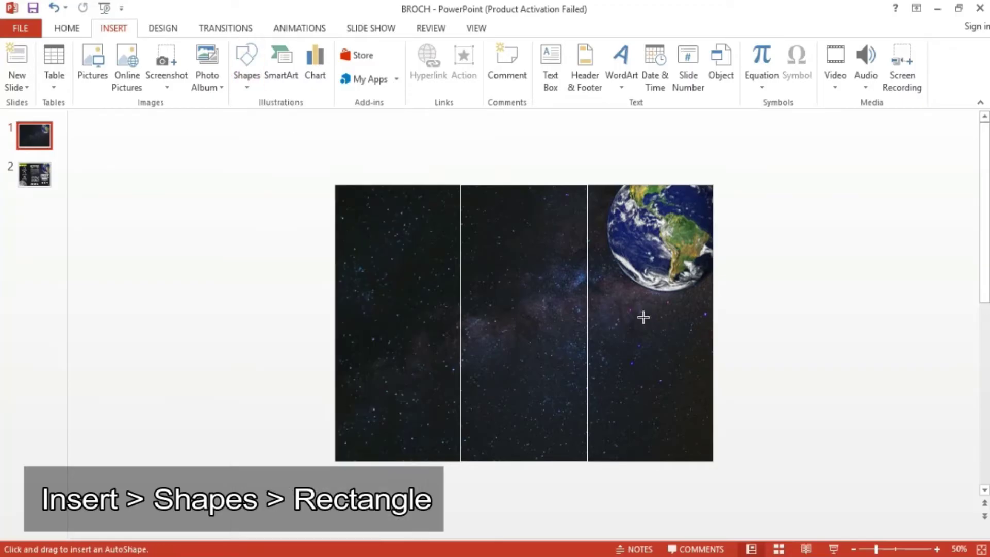
{"action": "mouse_move", "coordinate": [601, 318]}
{"action": "left_mouse_down"}
{"action": "mouse_move", "coordinate": [652, 360]}
{"action": "mouse_move", "coordinate": [700, 373]}
{"action": "mouse_move", "coordinate": [702, 360]}
{"action": "mouse_move", "coordinate": [674, 341]}
{"action": "left_mouse_up"}
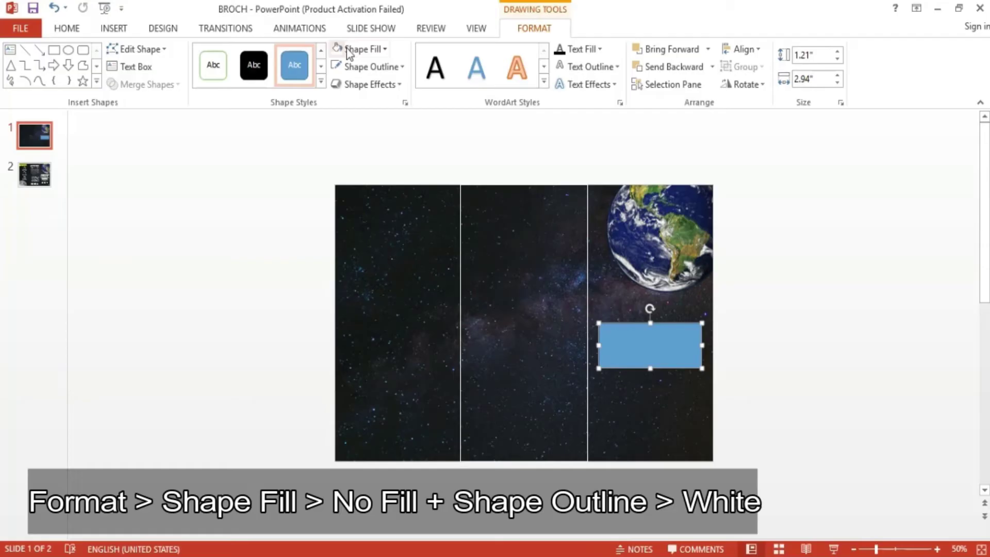
Give the rectangle no fill and a white outline.
{"action": "left_click", "coordinate": [362, 49]}
{"action": "left_click", "coordinate": [369, 184]}
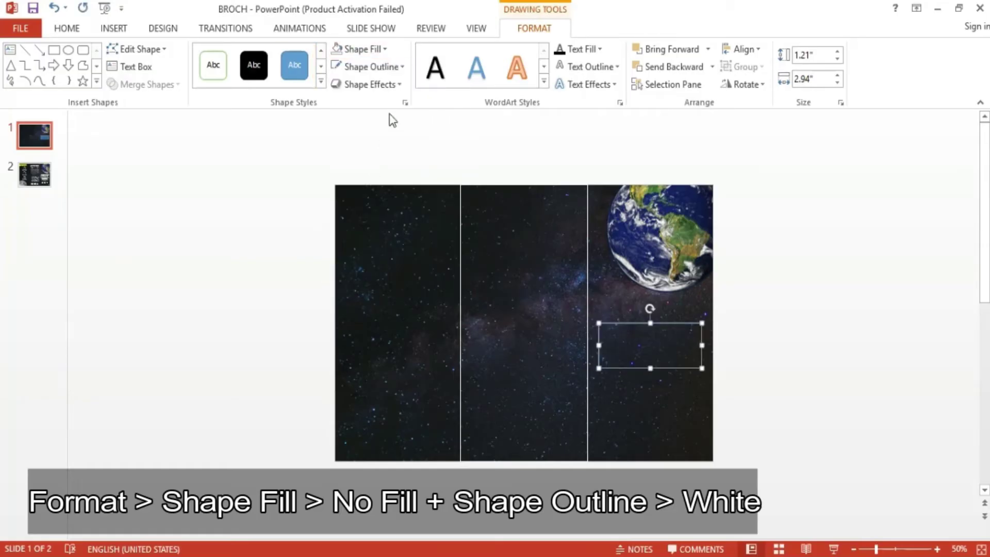
{"action": "left_click", "coordinate": [367, 66]}
{"action": "left_click", "coordinate": [337, 102]}
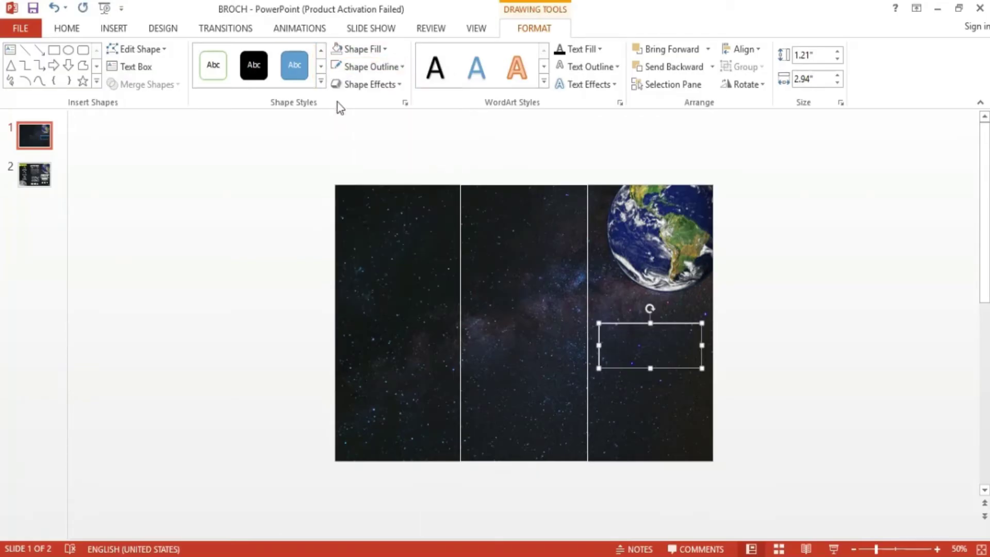
{"action": "left_click", "coordinate": [33, 173]}
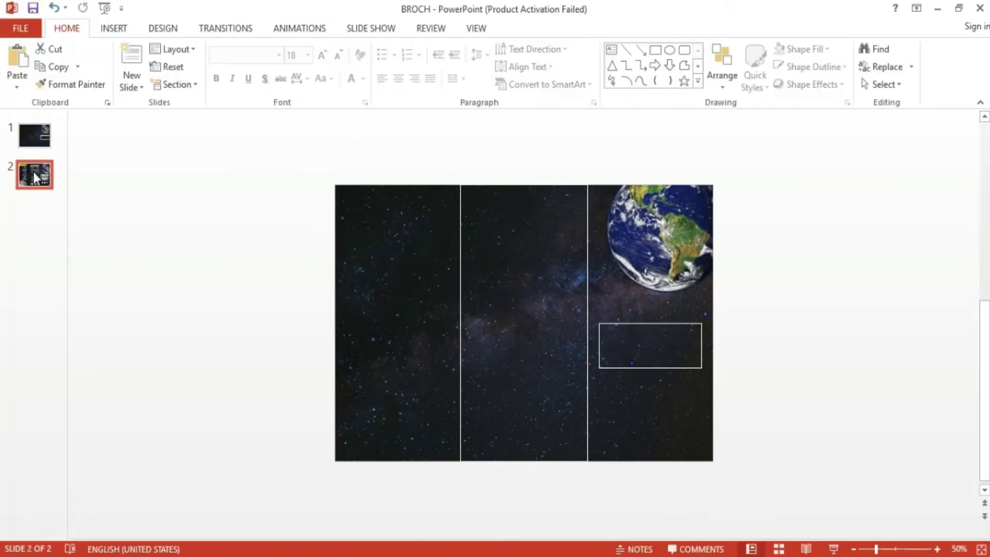
{"action": "left_click", "coordinate": [35, 133]}
Add a blue glow effect to the hollow rectangle.
{"action": "left_click", "coordinate": [632, 323]}
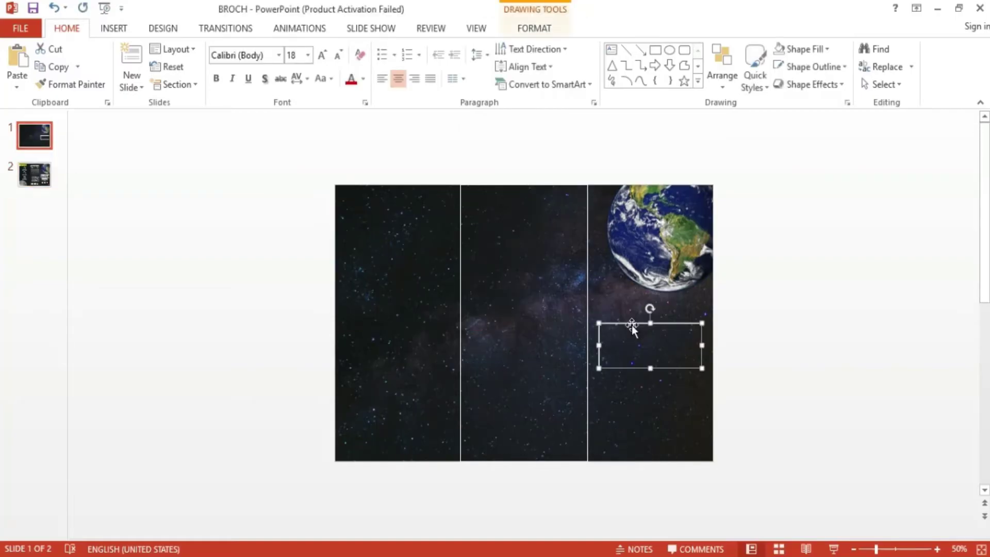
{"action": "left_click", "coordinate": [536, 31]}
{"action": "left_click", "coordinate": [371, 83]}
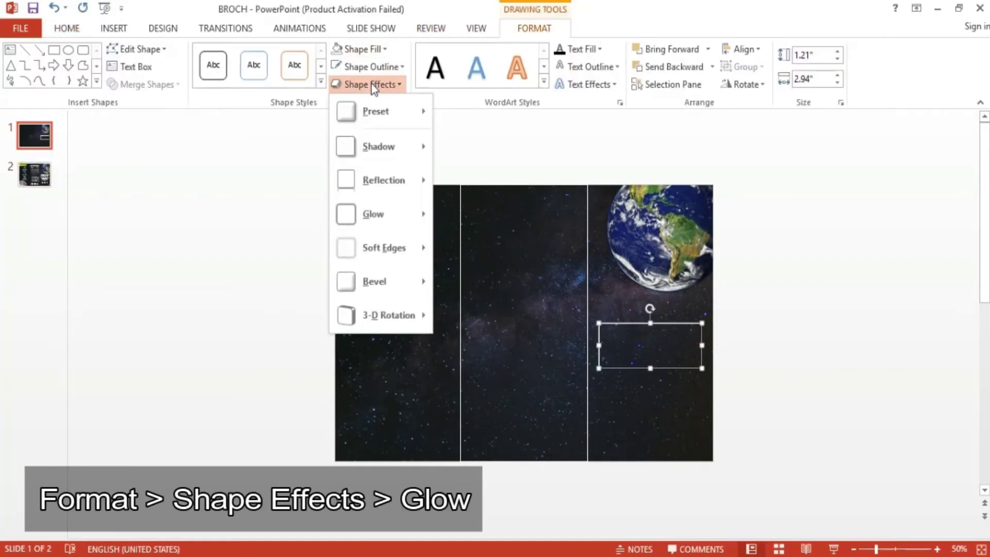
{"action": "mouse_move", "coordinate": [385, 213]}
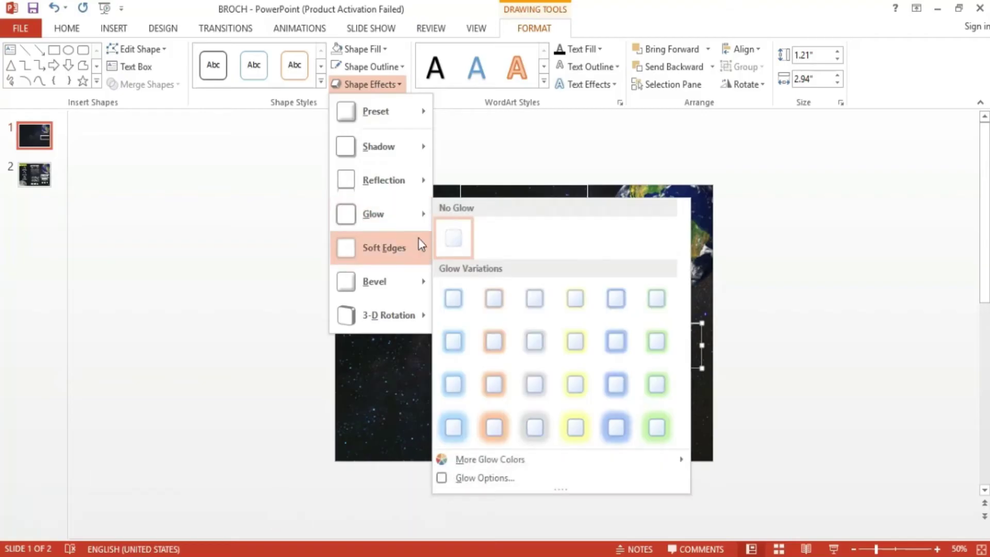
{"action": "left_click", "coordinate": [452, 341]}
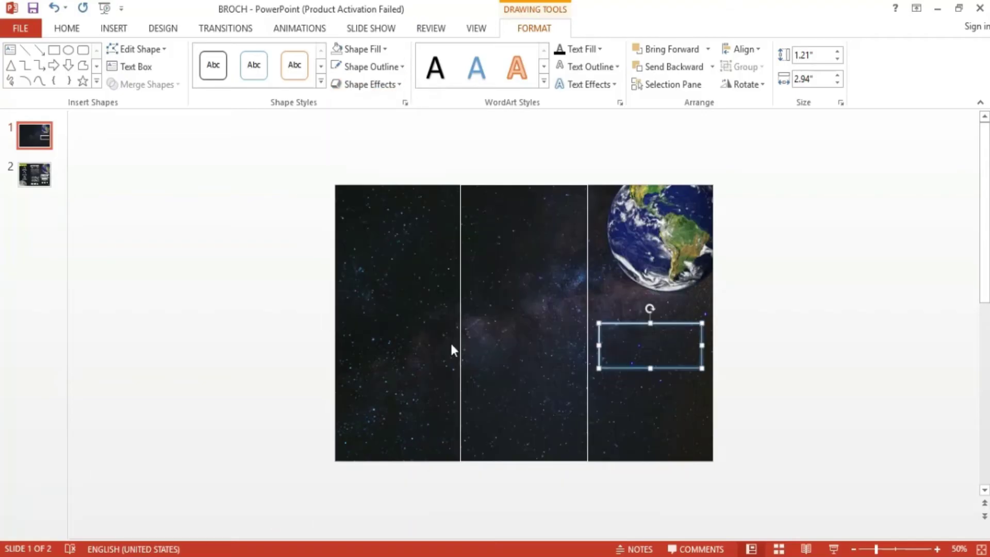
{"action": "left_click", "coordinate": [775, 333]}
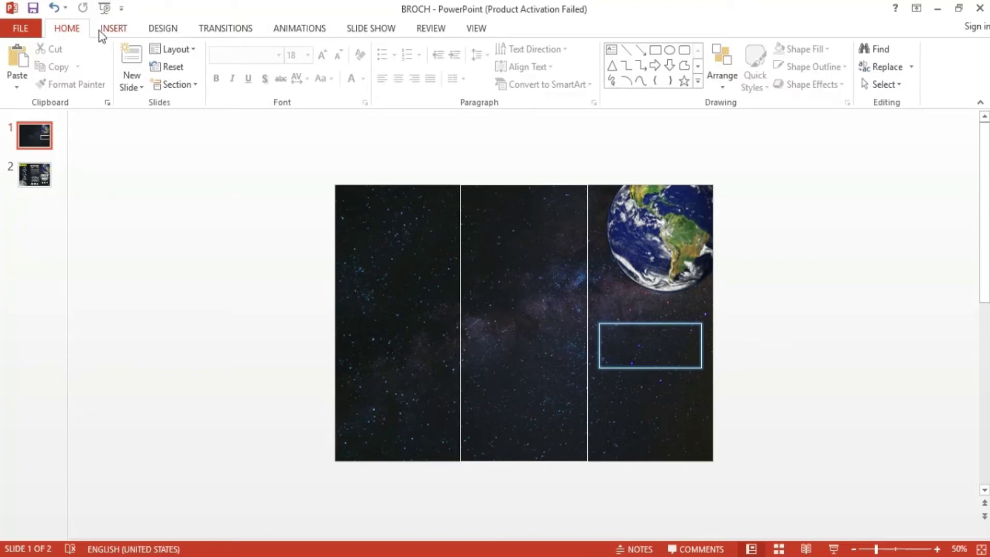
Add a text box reading SPACE, set it in Arial Black and enlarge the font size.
{"action": "left_click", "coordinate": [116, 28]}
{"action": "left_click", "coordinate": [247, 65]}
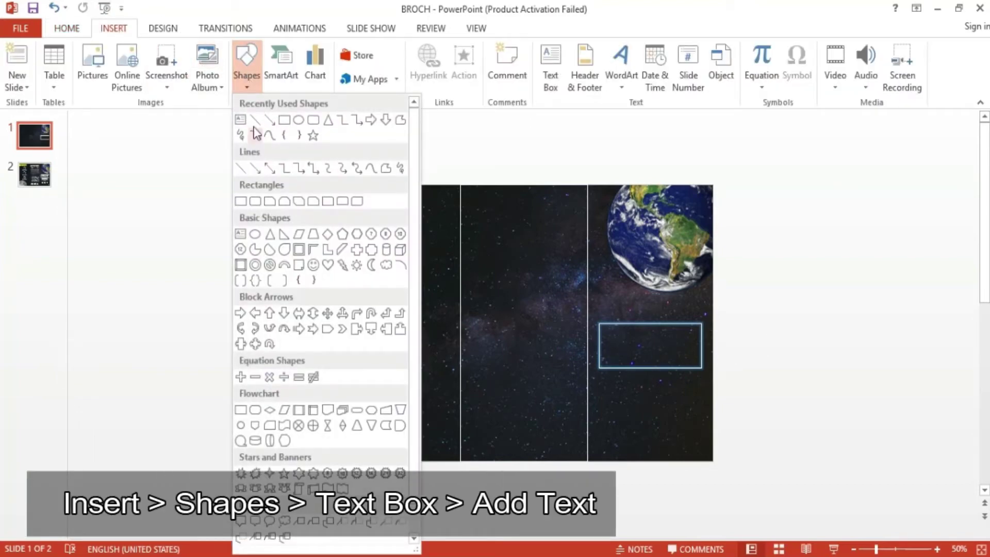
{"action": "left_click", "coordinate": [245, 119]}
{"action": "left_click", "coordinate": [225, 222]}
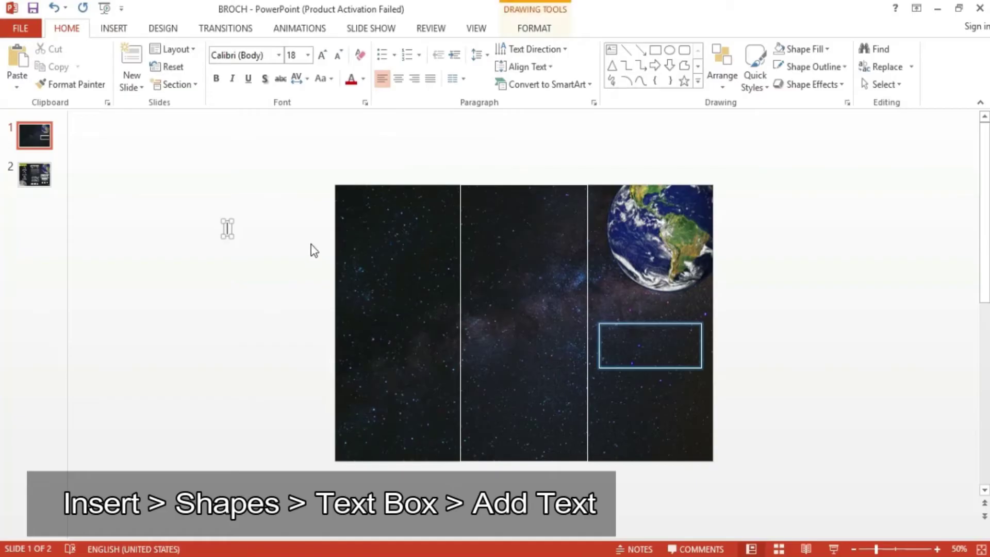
{"action": "type", "text": "SPACE"}
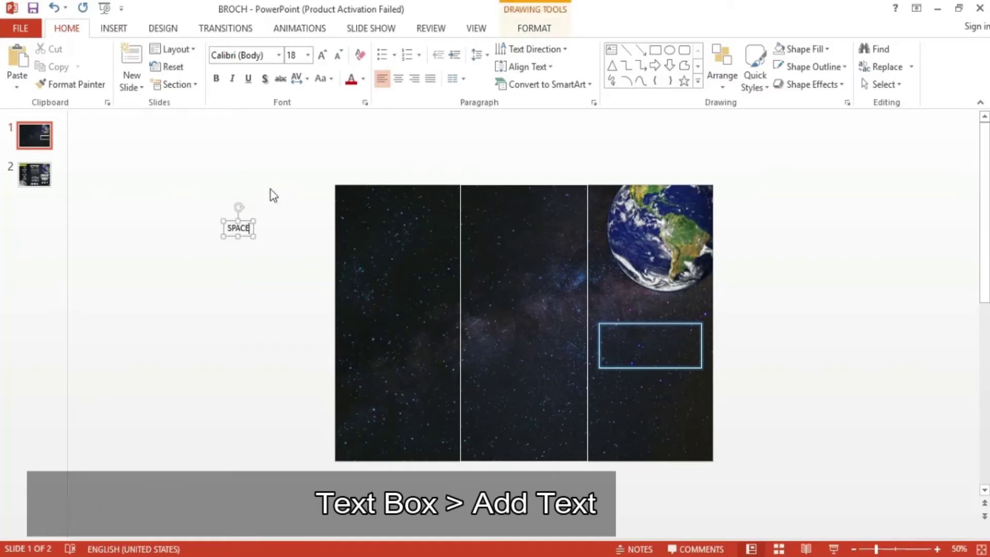
{"action": "double_click", "coordinate": [238, 227]}
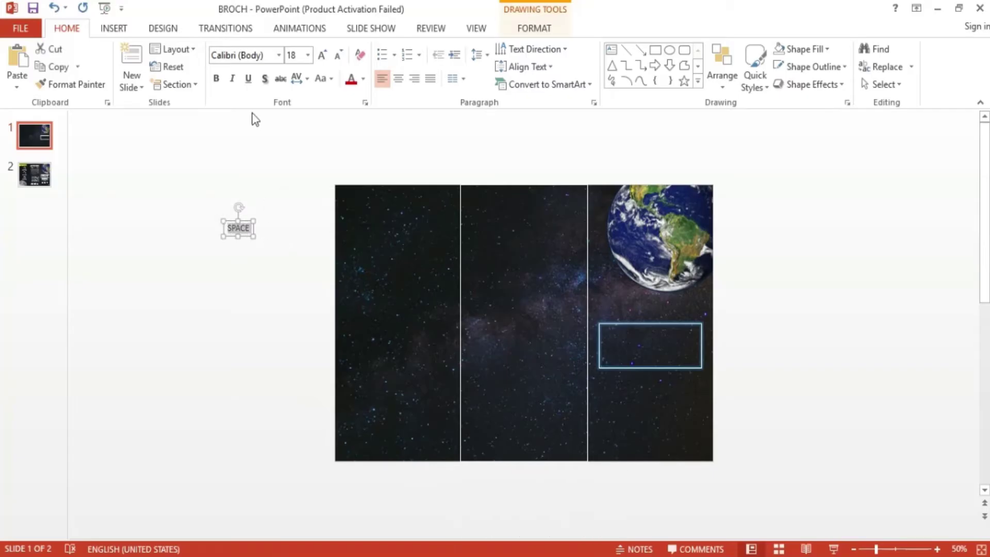
{"action": "left_click", "coordinate": [278, 55]}
{"action": "left_click", "coordinate": [274, 295]}
{"action": "left_click", "coordinate": [322, 56]}
{"action": "left_click", "coordinate": [322, 56]}
{"action": "left_click", "coordinate": [323, 56]}
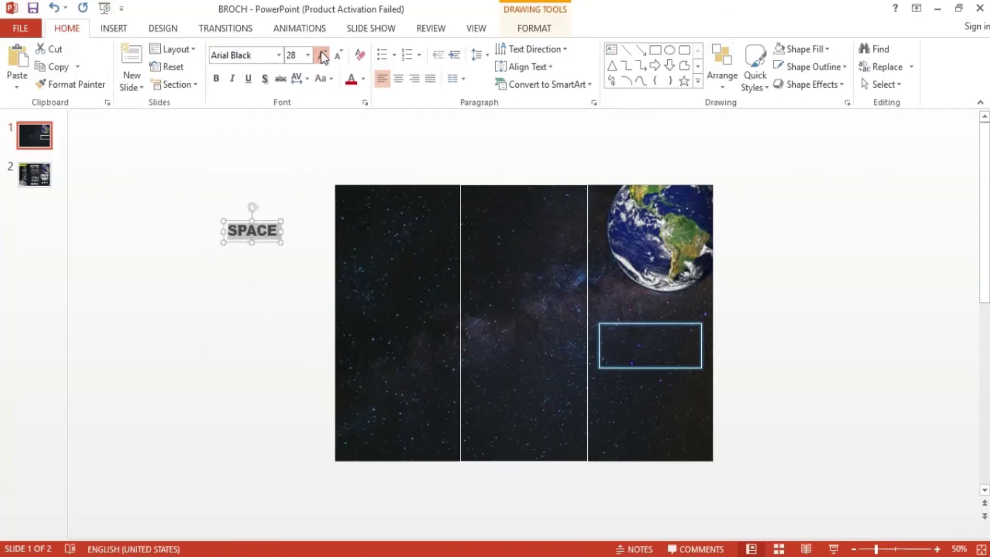
{"action": "left_click", "coordinate": [322, 56]}
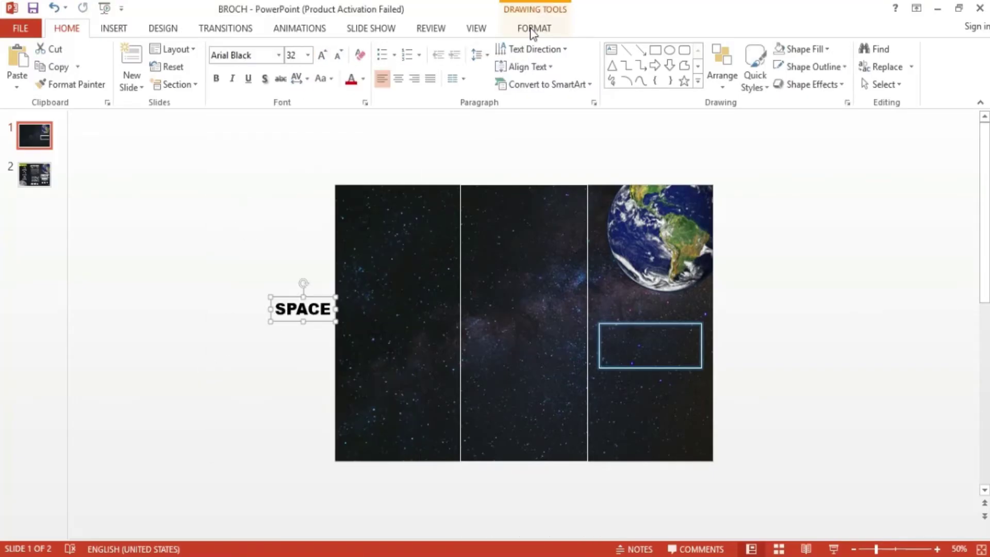
Make SPACE hollow with a white text outline and move it into the glowing rectangle.
{"action": "left_click", "coordinate": [533, 30]}
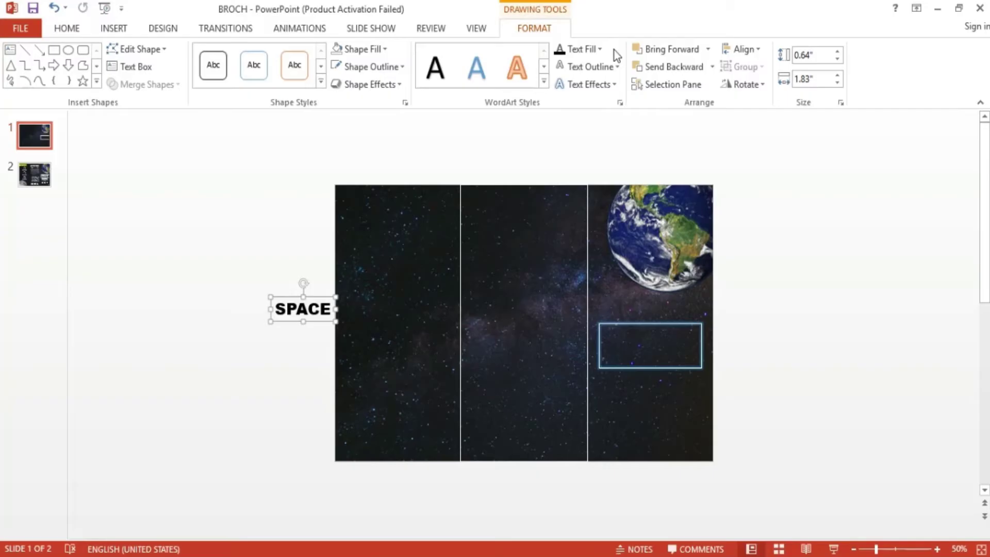
{"action": "left_click", "coordinate": [582, 49]}
{"action": "left_click", "coordinate": [589, 184]}
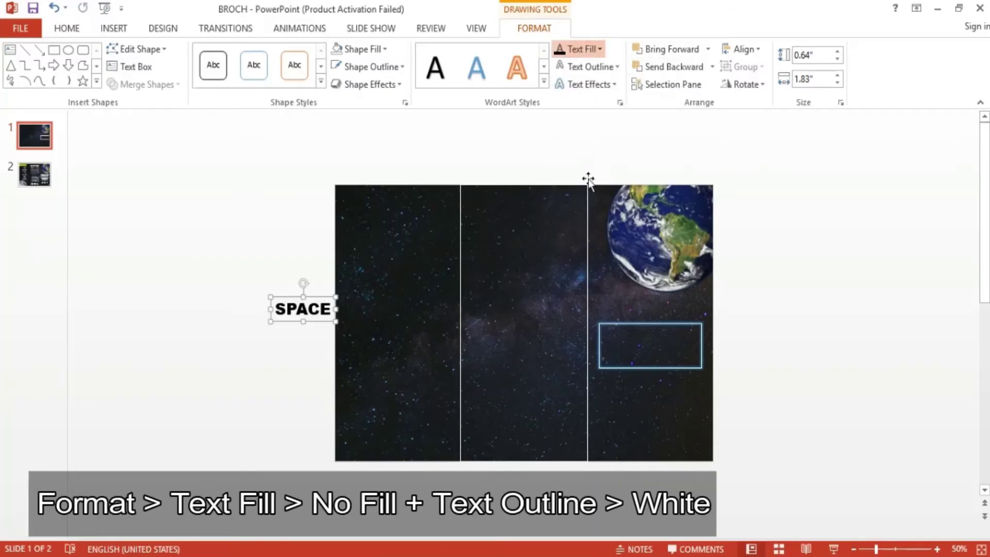
{"action": "left_click", "coordinate": [575, 70]}
{"action": "left_click", "coordinate": [560, 102]}
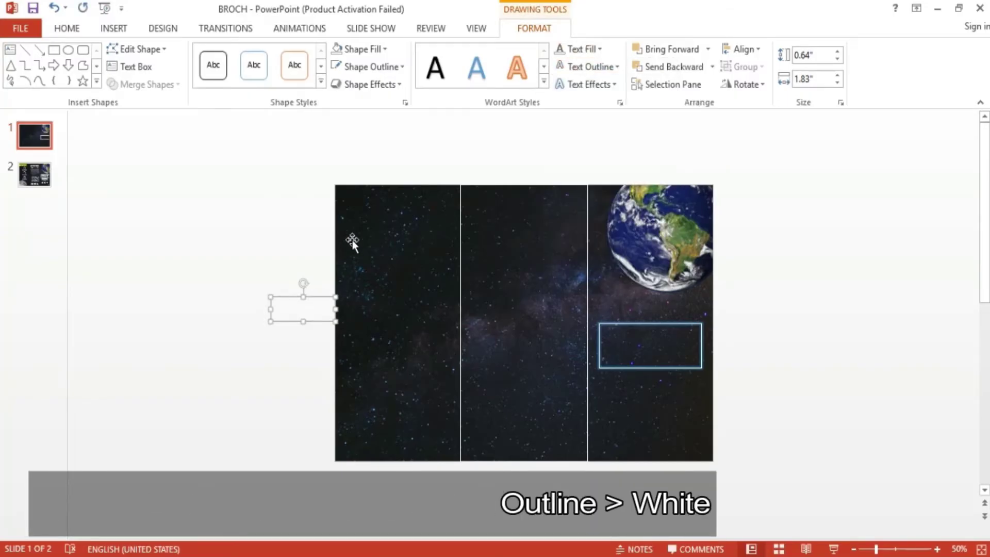
{"action": "left_click_drag", "start_coordinate": [323, 319], "coordinate": [662, 354]}
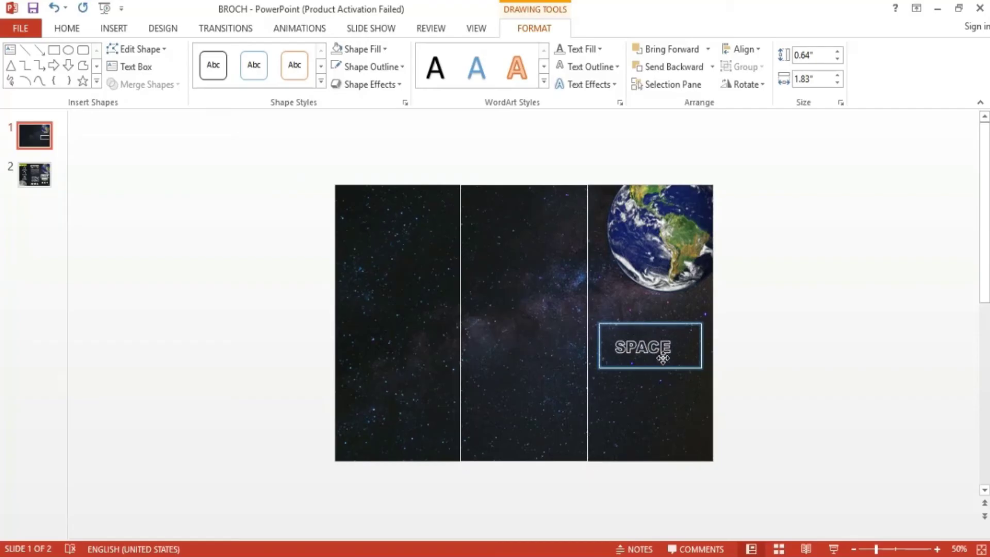
Give the SPACE title a yellow glow text effect.
{"action": "left_click", "coordinate": [536, 29]}
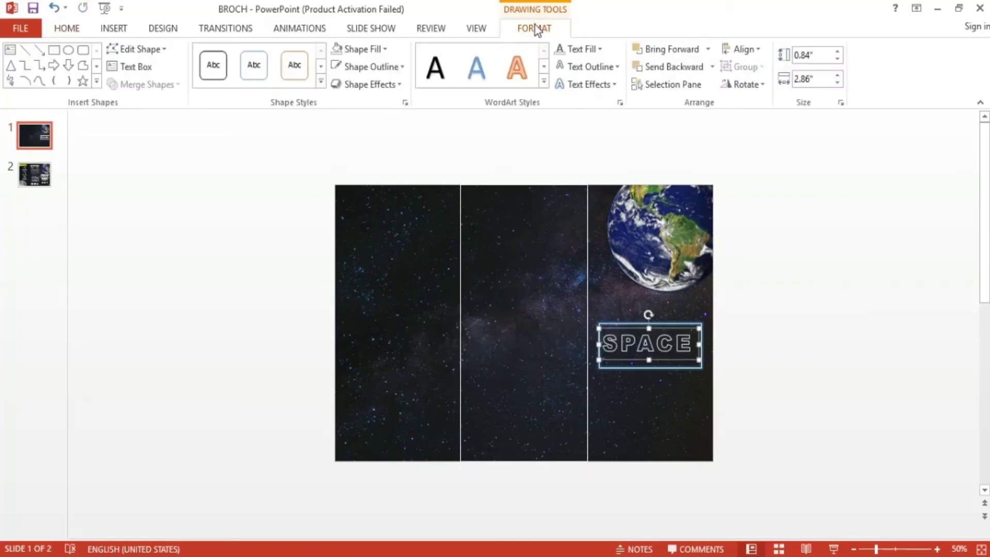
{"action": "left_click", "coordinate": [588, 84]}
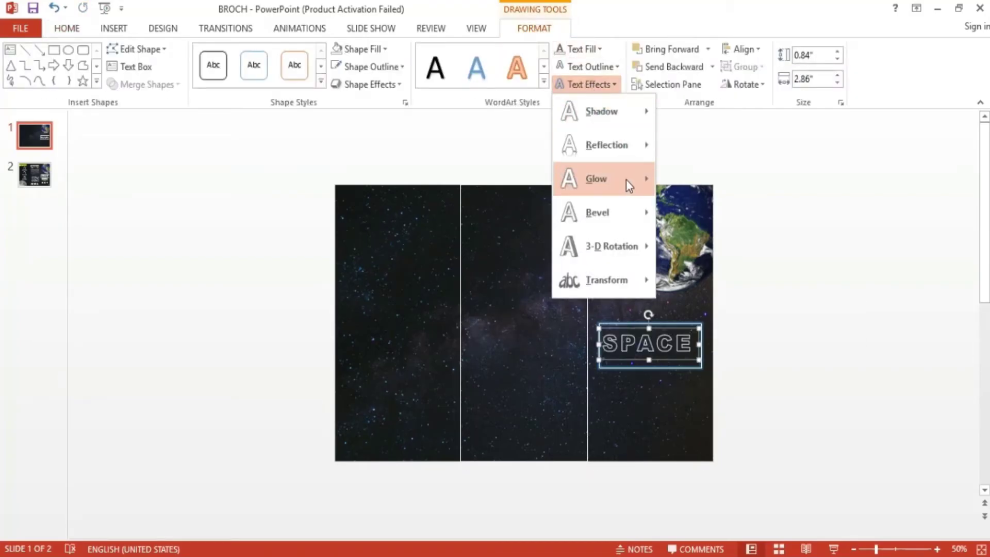
{"action": "mouse_move", "coordinate": [626, 180]}
{"action": "left_click", "coordinate": [768, 285]}
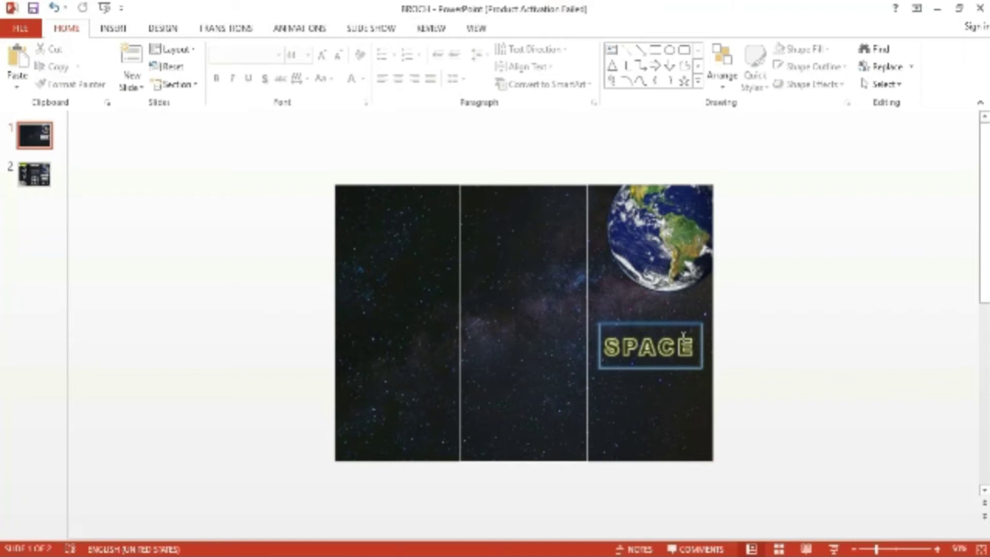
Centre SPACE horizontally and vertically within its neon frame.
{"action": "left_click", "coordinate": [691, 322]}
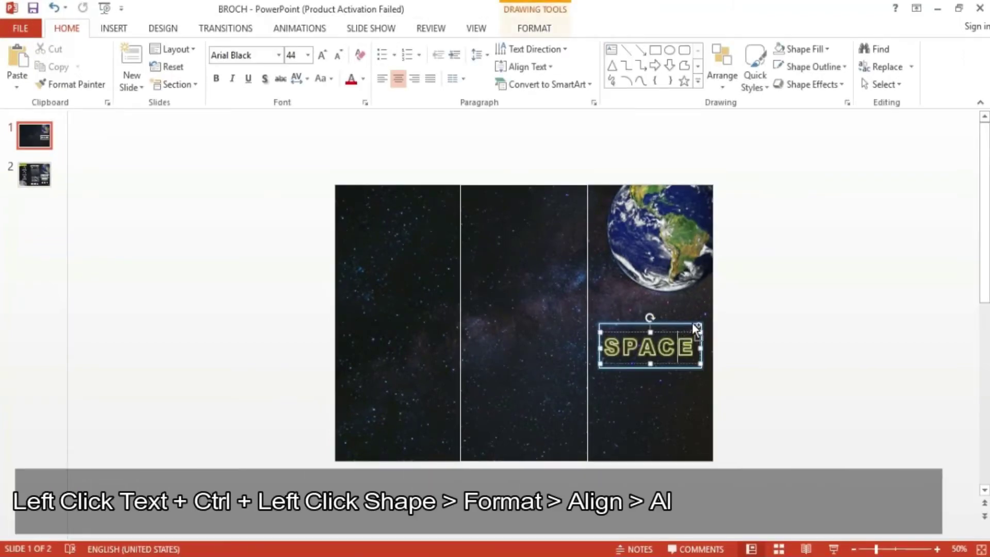
{"action": "left_click", "coordinate": [557, 26]}
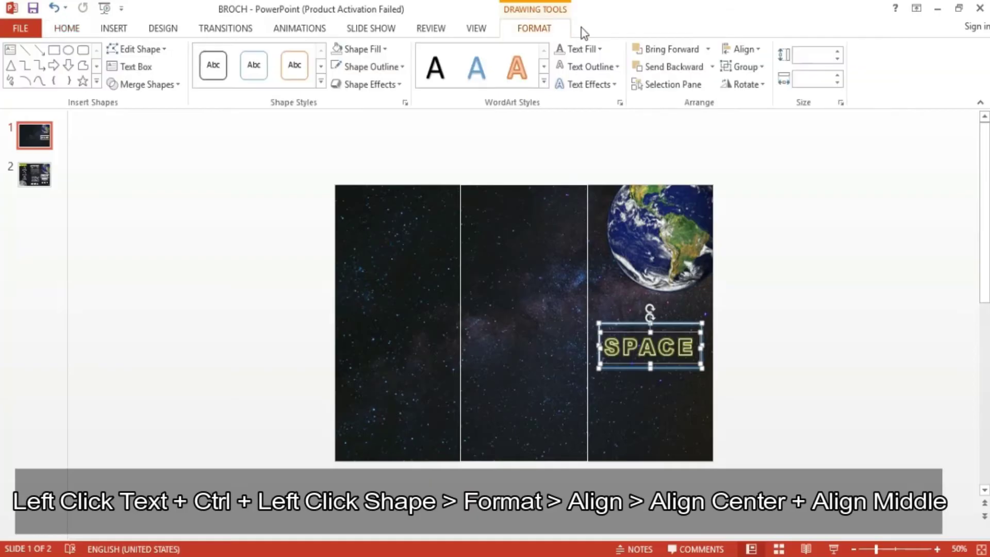
{"action": "left_click", "coordinate": [742, 49]}
{"action": "left_click", "coordinate": [785, 88]}
{"action": "left_click", "coordinate": [746, 50]}
{"action": "left_click", "coordinate": [771, 146]}
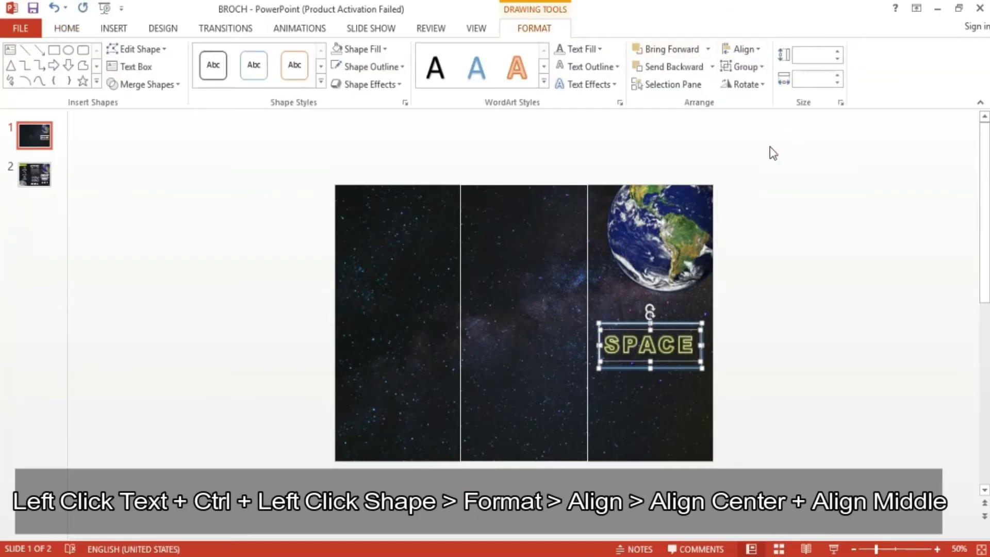
Check the SPACE title's font, then scroll down to slide 2.
{"action": "left_click", "coordinate": [838, 307]}
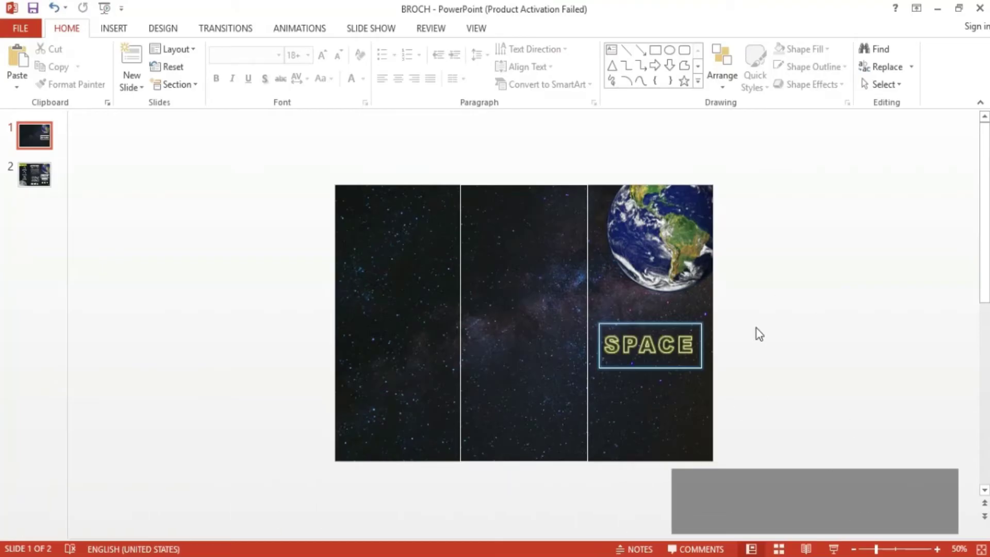
{"action": "left_click", "coordinate": [648, 363]}
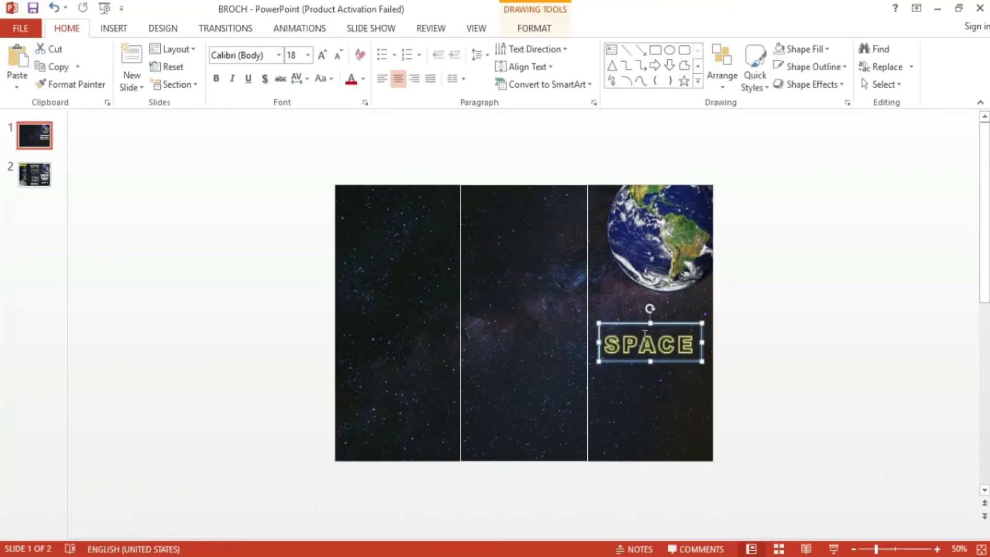
{"action": "left_click", "coordinate": [639, 345]}
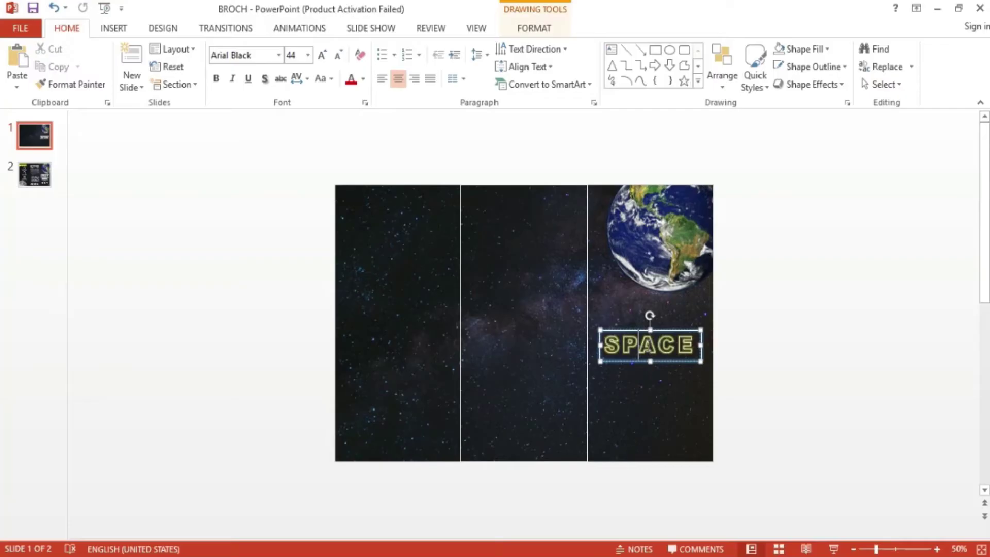
{"action": "scroll", "coordinate": [698, 337], "scroll_direction": "down", "scroll_amount": 1}
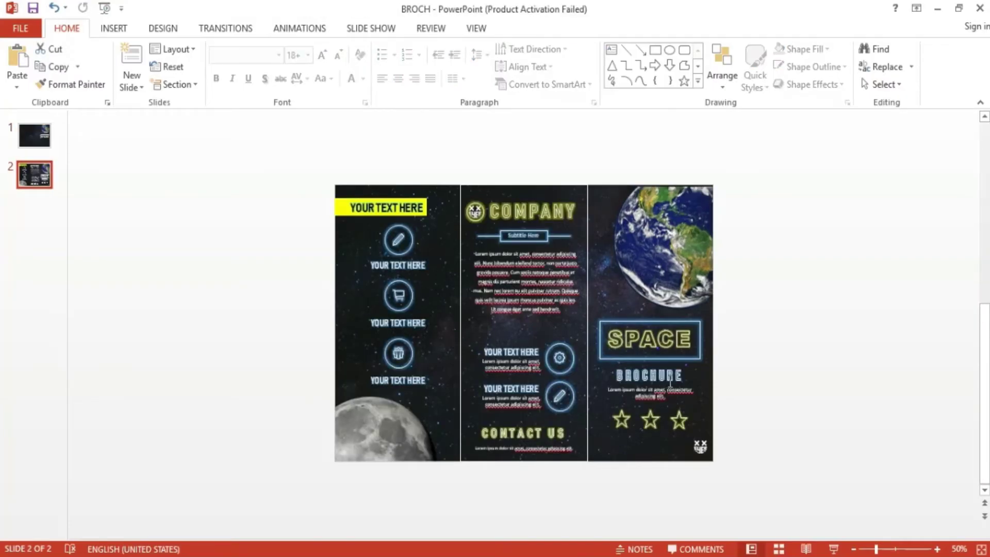
Copy the BROCHURE heading and lorem ipsum caption from slide 2 and paste them onto slide 1.
{"action": "left_click", "coordinate": [711, 380]}
{"action": "mouse_move", "coordinate": [769, 352]}
{"action": "left_mouse_down"}
{"action": "mouse_move", "coordinate": [592, 421]}
{"action": "mouse_move", "coordinate": [576, 418]}
{"action": "left_mouse_up"}
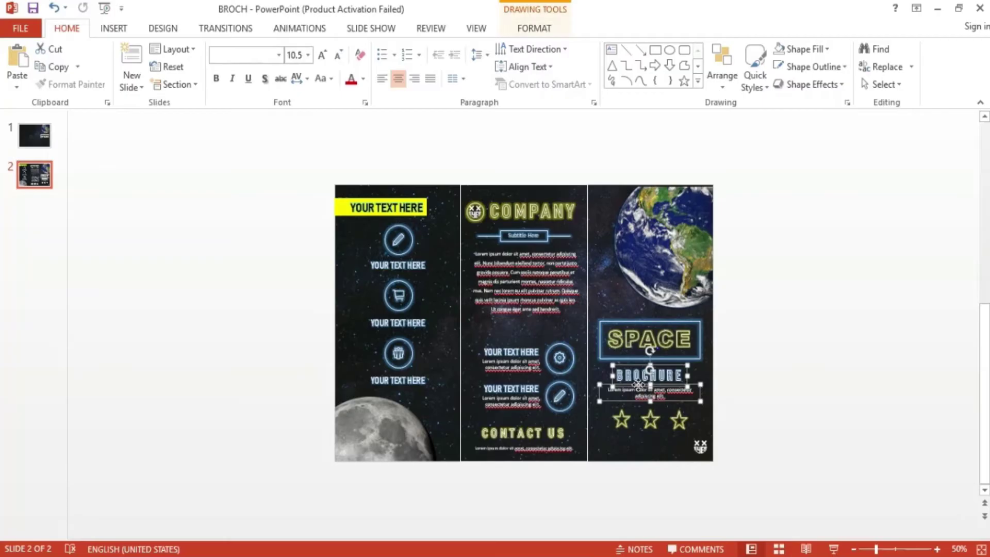
{"action": "right_click", "coordinate": [638, 384]}
{"action": "key", "text": "Escape"}
{"action": "left_click", "coordinate": [50, 147]}
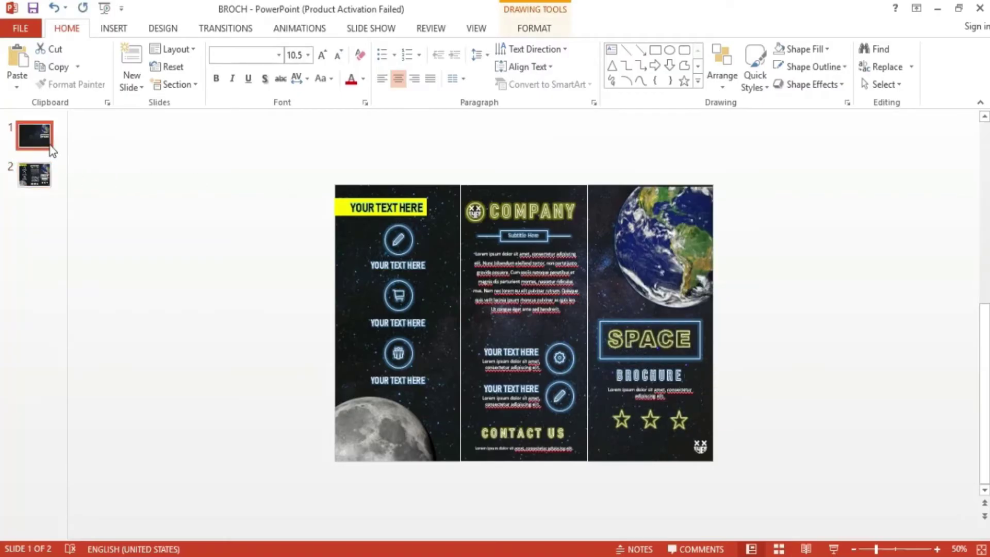
{"action": "right_click", "coordinate": [804, 287]}
{"action": "key", "text": "Escape"}
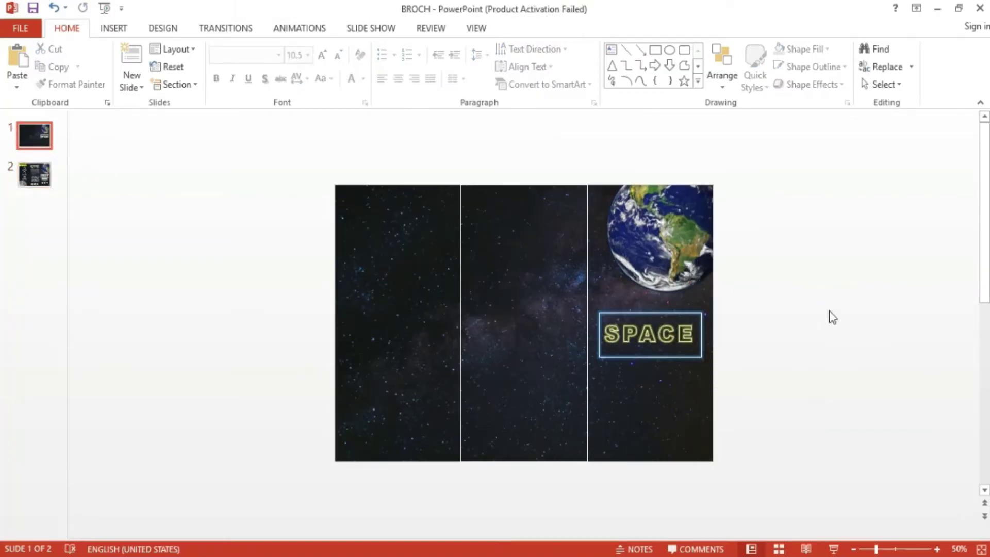
{"action": "key", "text": "ctrl+v"}
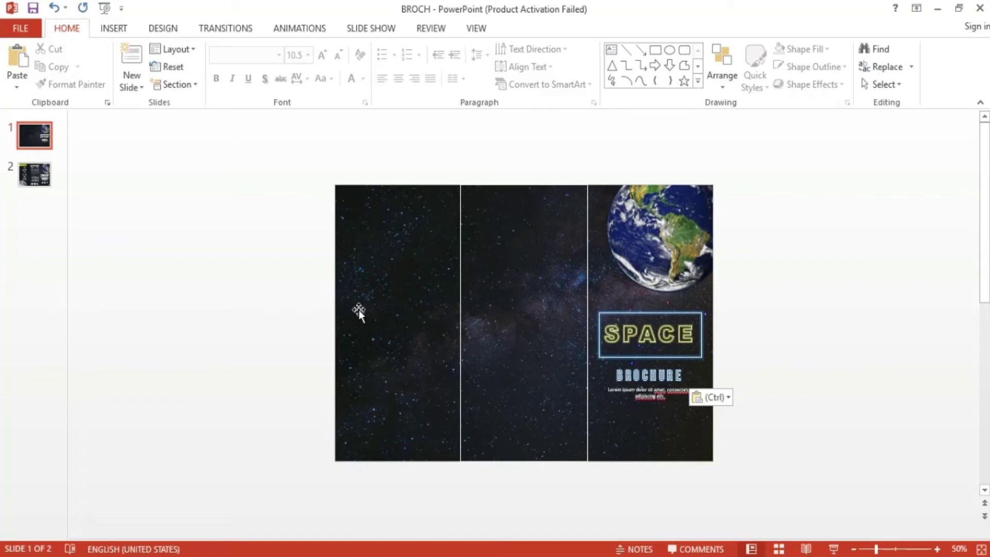
{"action": "left_click", "coordinate": [42, 174]}
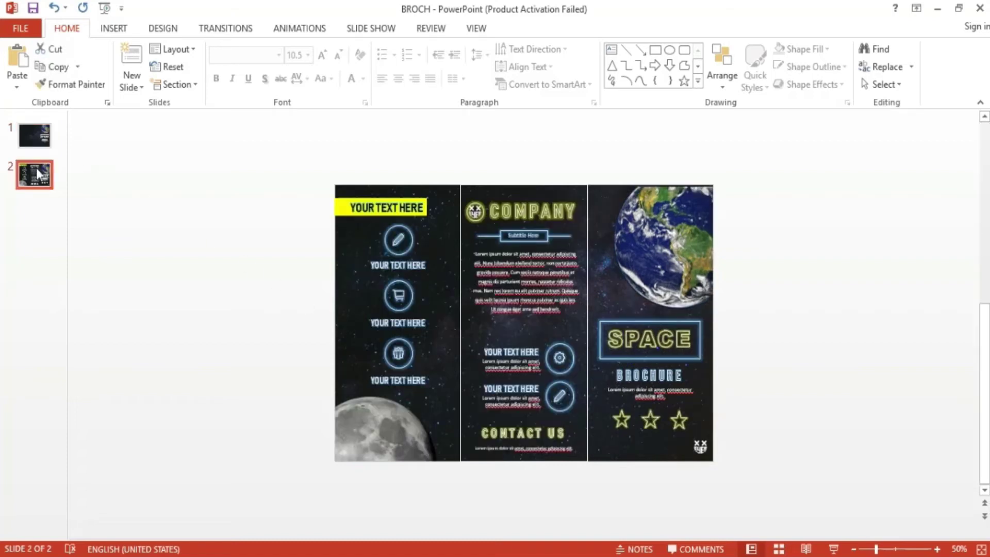
{"action": "key", "text": "Page_Up"}
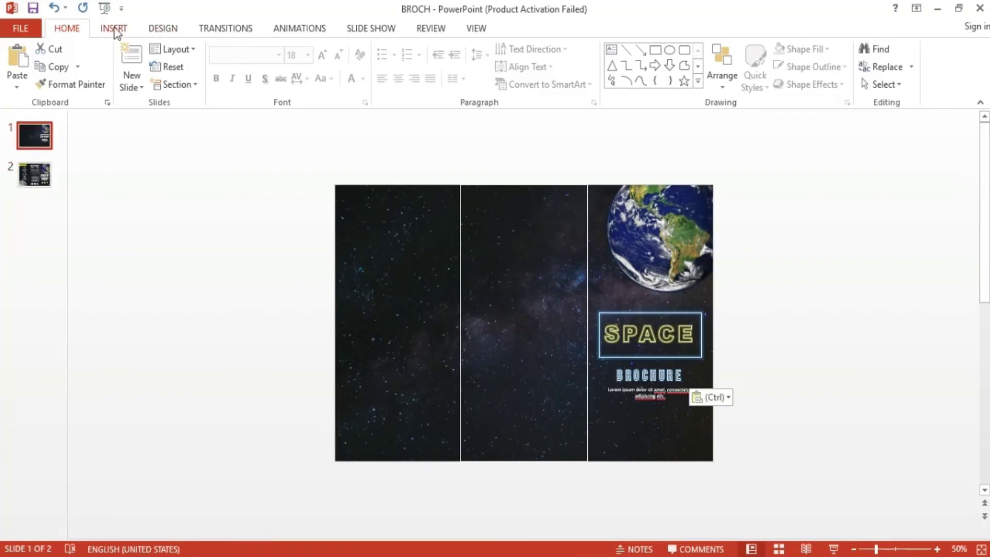
Place a star shape at the bottom of the right panel and check its size settings.
{"action": "left_click", "coordinate": [113, 28]}
{"action": "left_click", "coordinate": [246, 64]}
{"action": "left_click", "coordinate": [284, 477]}
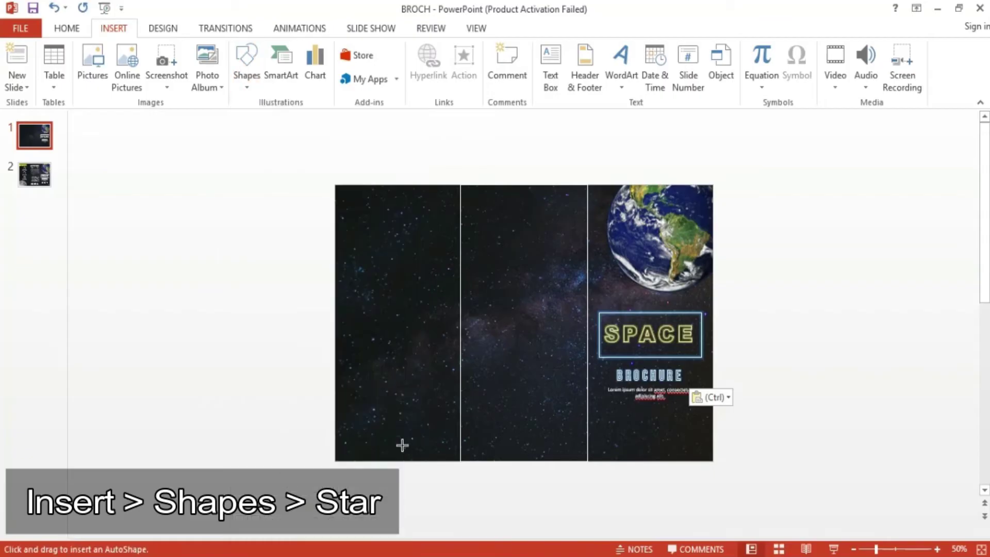
{"action": "left_click", "coordinate": [602, 422]}
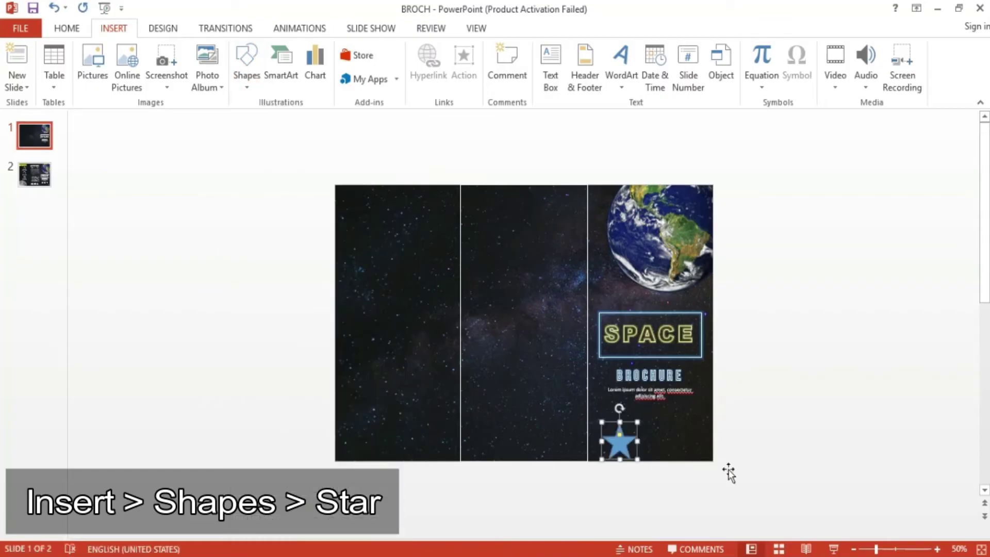
{"action": "right_click", "coordinate": [619, 449]}
{"action": "left_click", "coordinate": [670, 420]}
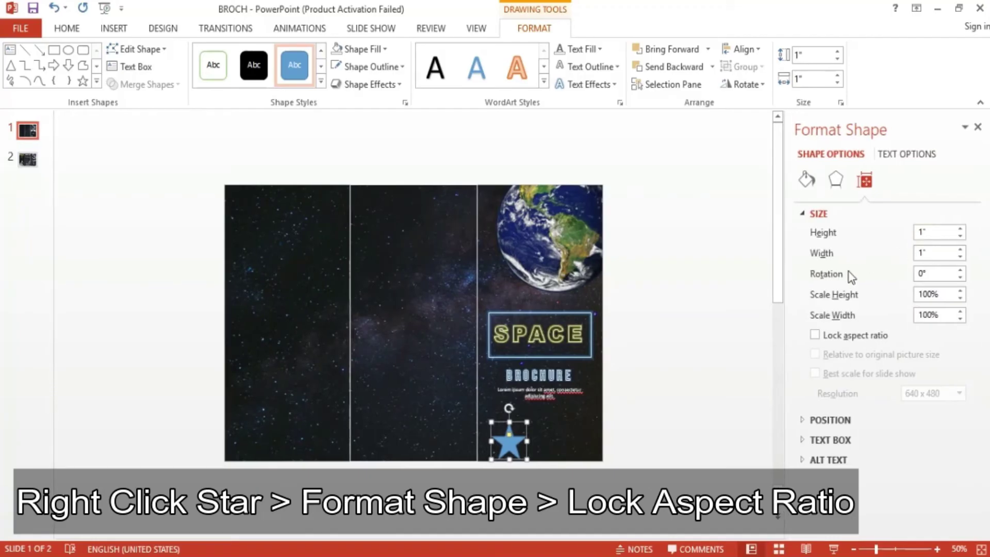
{"action": "left_click", "coordinate": [977, 127]}
Give the star no fill and a white ¼ pt outline.
{"action": "left_click", "coordinate": [361, 49]}
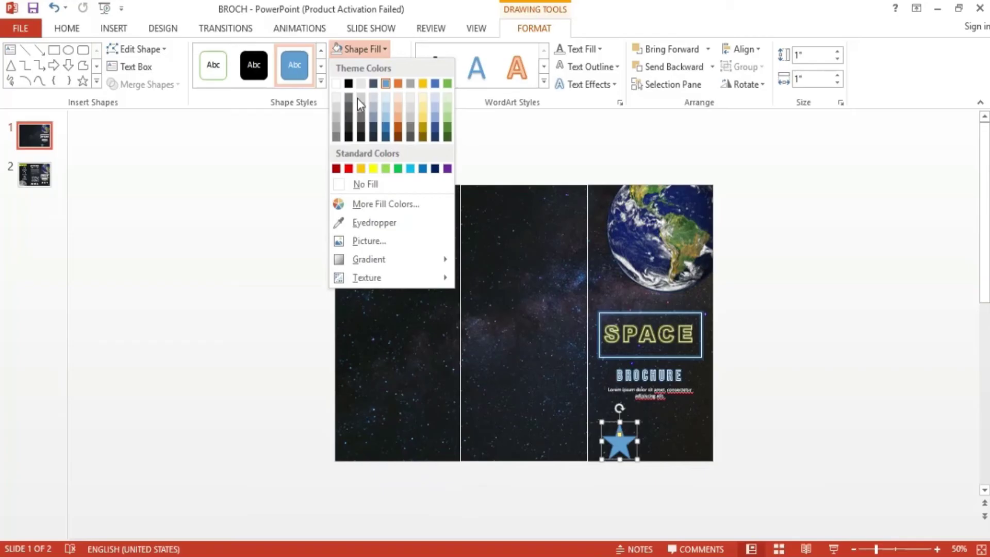
{"action": "left_click", "coordinate": [367, 185]}
{"action": "left_click", "coordinate": [370, 67]}
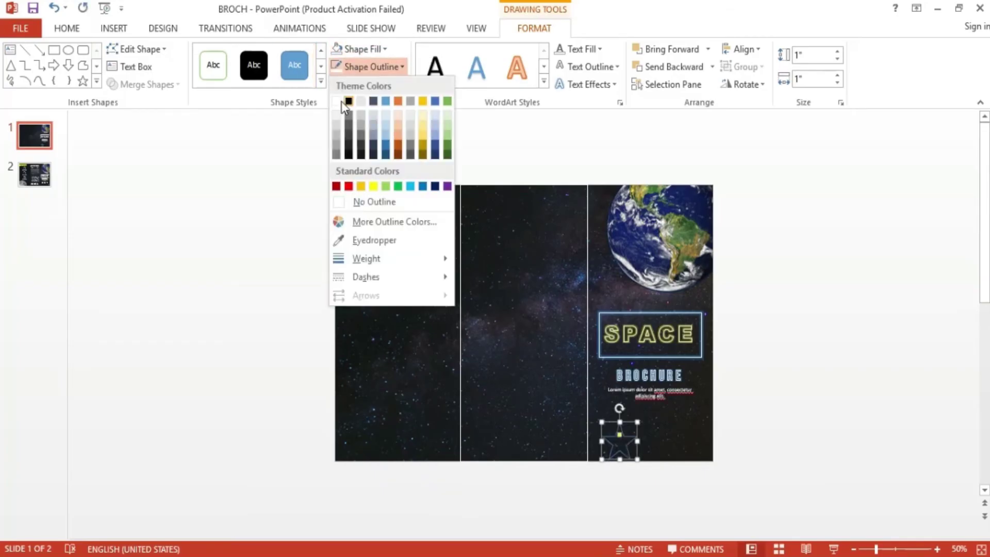
{"action": "left_click", "coordinate": [340, 101]}
{"action": "left_click", "coordinate": [365, 66]}
{"action": "mouse_move", "coordinate": [369, 259]}
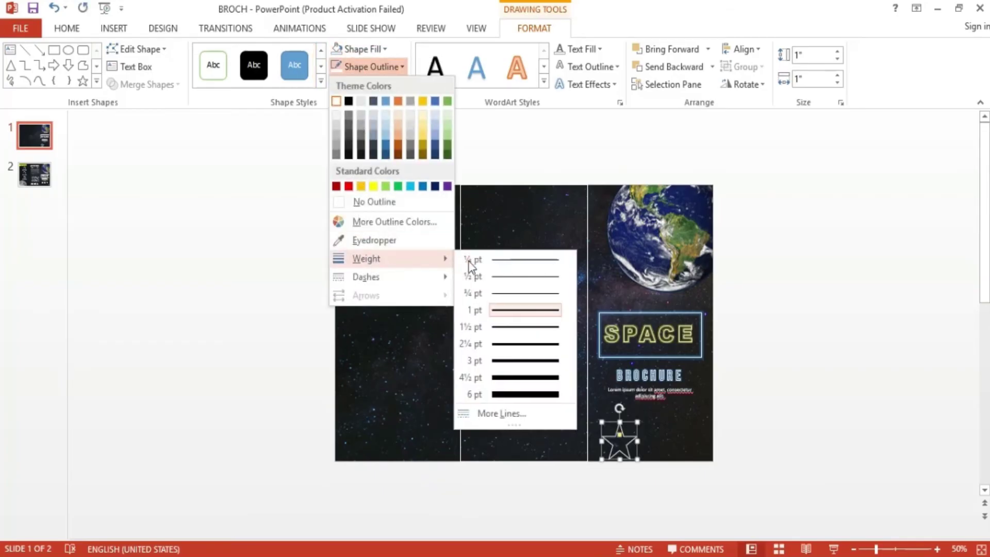
{"action": "left_click", "coordinate": [496, 262]}
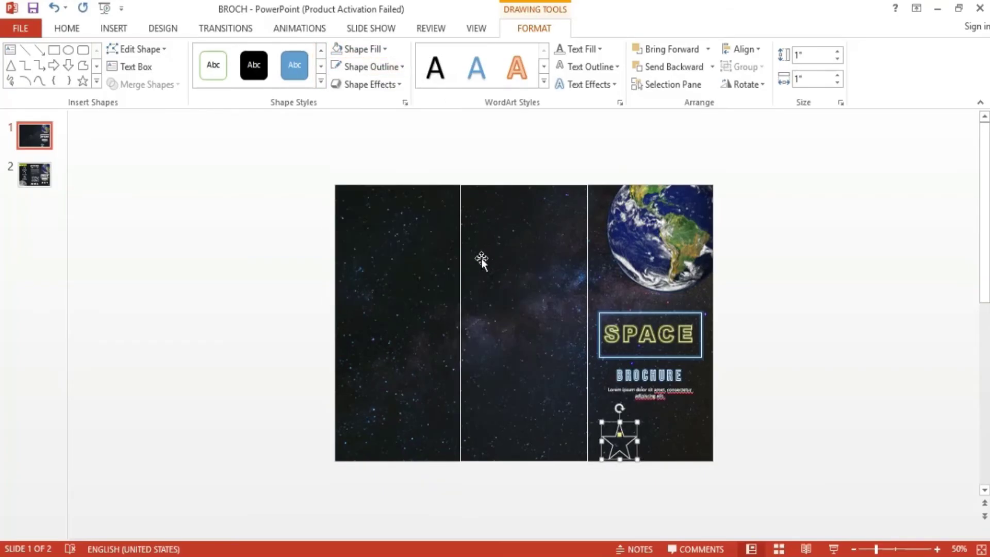
Apply a yellow glow effect to the star.
{"action": "left_click", "coordinate": [366, 84]}
{"action": "mouse_move", "coordinate": [379, 212]}
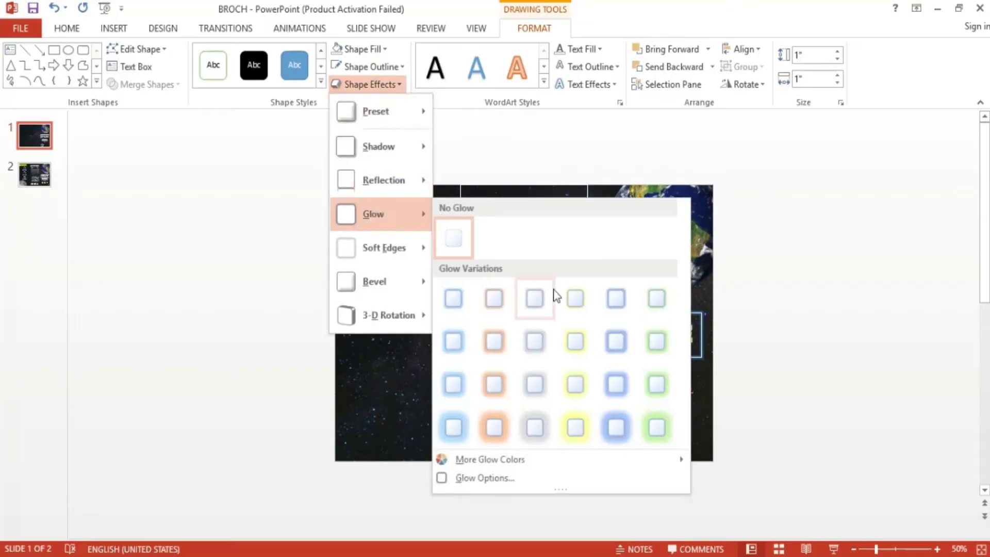
{"action": "left_click", "coordinate": [576, 301]}
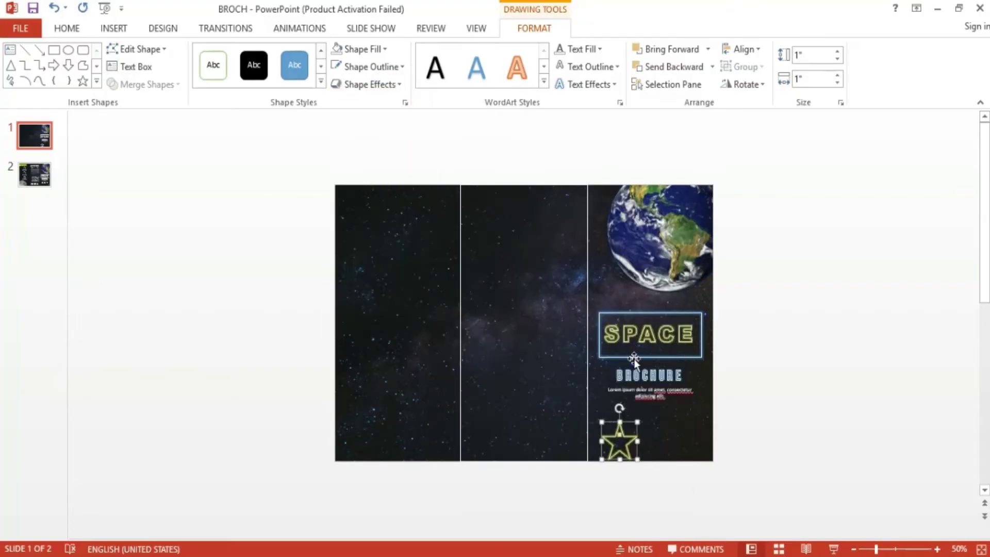
{"action": "scroll", "coordinate": [631, 443], "scroll_direction": "up", "scroll_amount": 3}
{"action": "scroll", "coordinate": [688, 444], "scroll_direction": "down", "scroll_amount": 3}
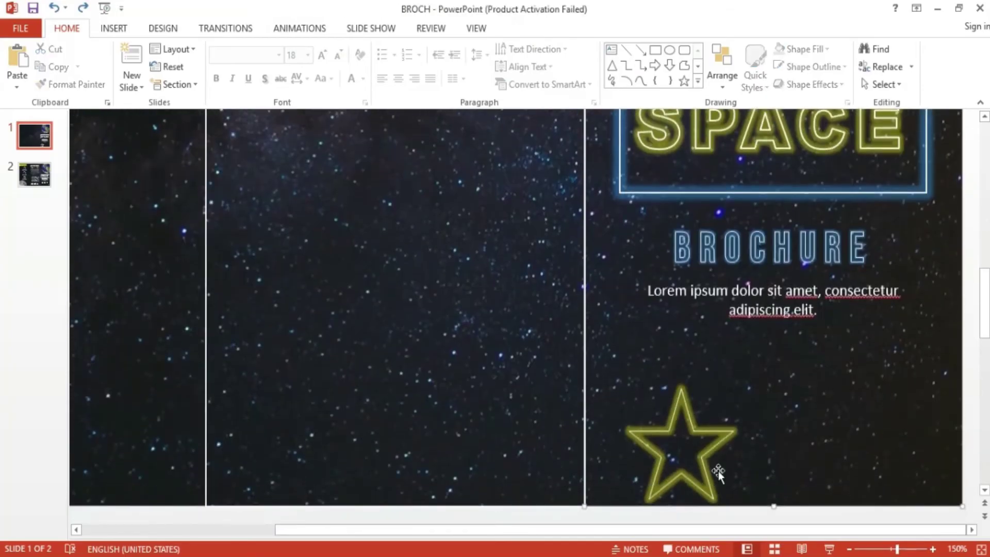
{"action": "scroll", "coordinate": [718, 471], "scroll_direction": "down", "scroll_amount": 2}
Move the star under the lorem text, shrink it, and place a copy beside it.
{"action": "left_click", "coordinate": [685, 490]}
{"action": "left_click_drag", "start_coordinate": [685, 490], "coordinate": [731, 466]}
{"action": "left_click_drag", "start_coordinate": [738, 503], "coordinate": [688, 471]}
{"action": "left_click", "coordinate": [719, 475], "text": "ctrl"}
{"action": "left_click", "coordinate": [729, 499]}
Copy the star again to complete a row of three, then scroll to slide 2.
{"action": "scroll", "coordinate": [705, 484], "scroll_direction": "up", "scroll_amount": 5}
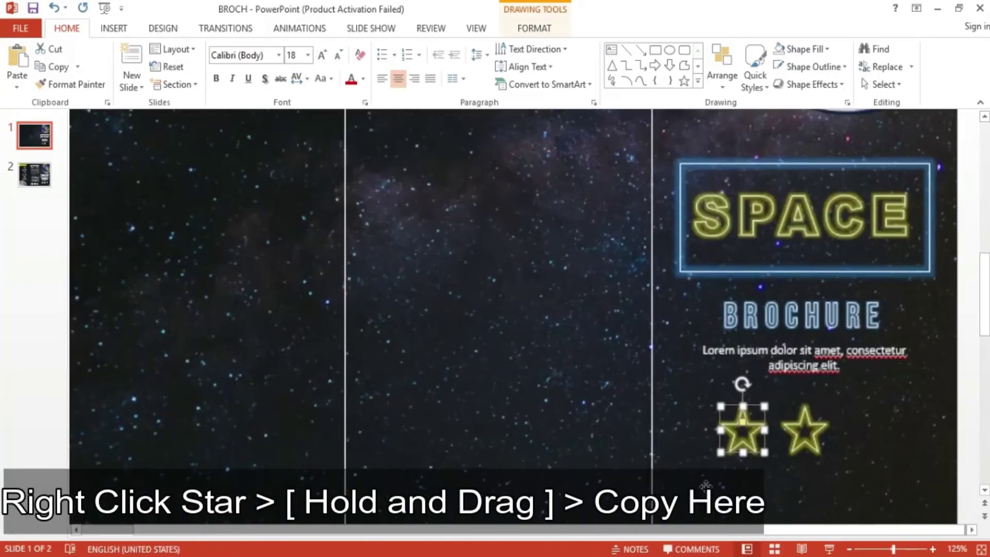
{"action": "left_click", "coordinate": [749, 441]}
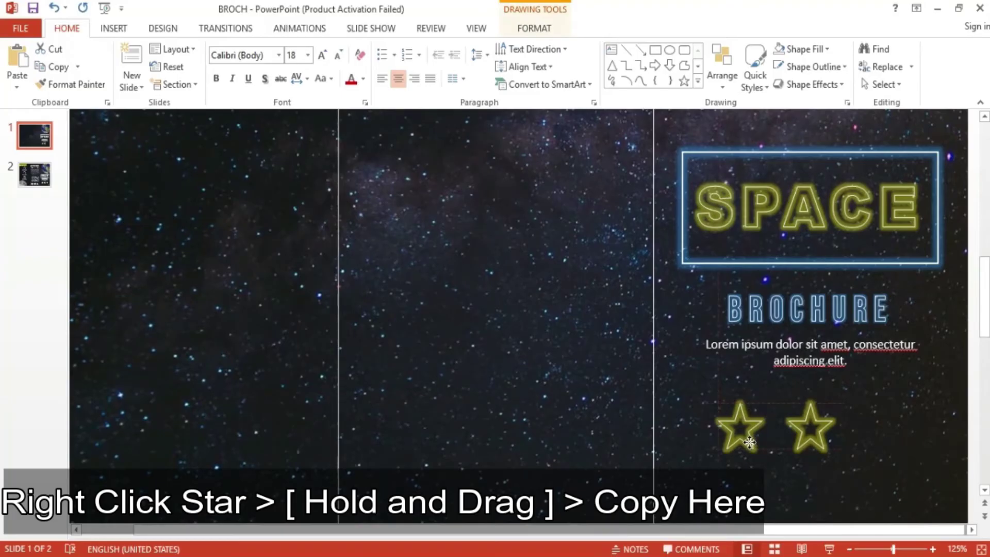
{"action": "left_click", "coordinate": [749, 443]}
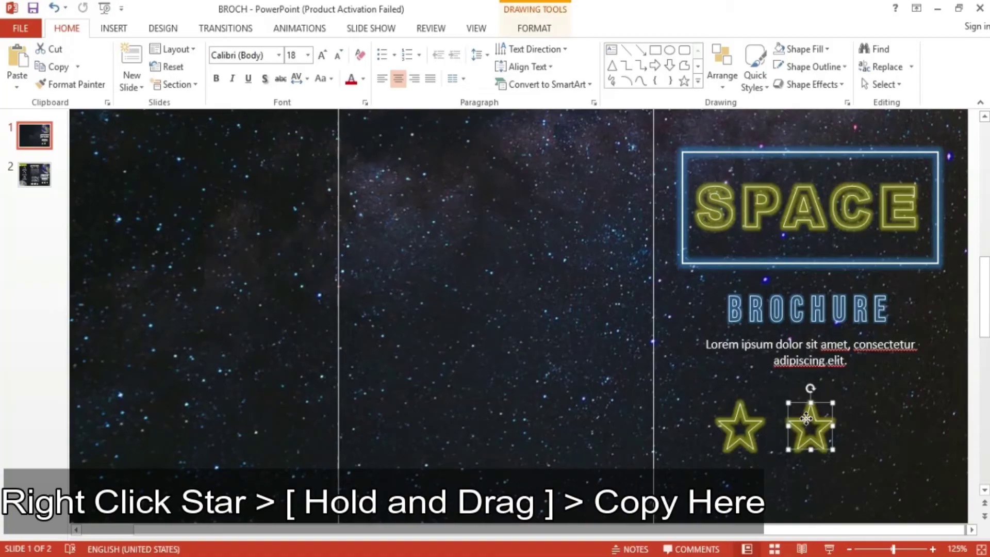
{"action": "left_click_drag", "start_coordinate": [805, 419], "coordinate": [903, 422]}
{"action": "left_click", "coordinate": [928, 446]}
{"action": "scroll", "coordinate": [896, 434], "scroll_direction": "down", "scroll_amount": 5}
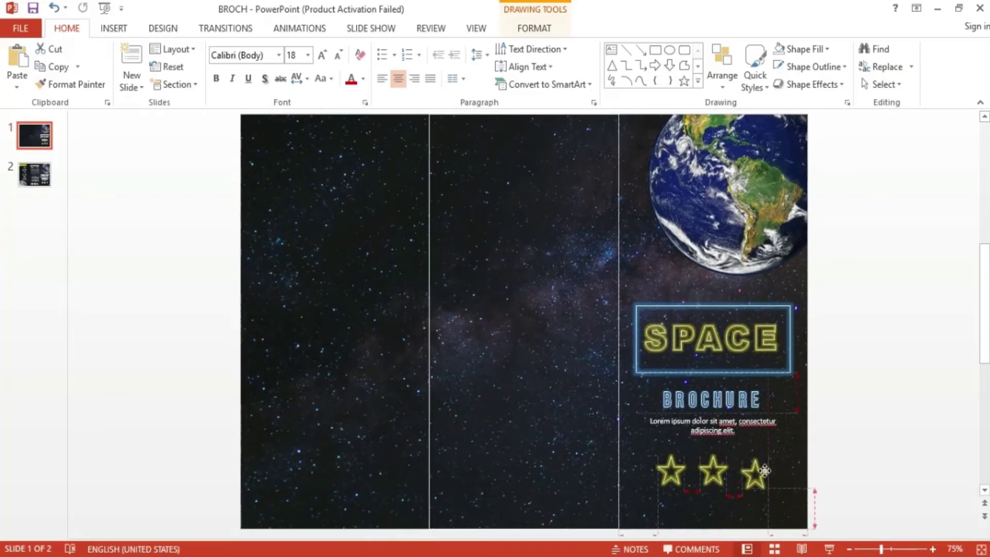
{"action": "scroll", "coordinate": [810, 495], "scroll_direction": "down", "scroll_amount": 2}
Copy the small logo from slide 2 and paste it onto slide 1's cover panel.
{"action": "left_click", "coordinate": [786, 502]}
{"action": "right_click", "coordinate": [785, 500]}
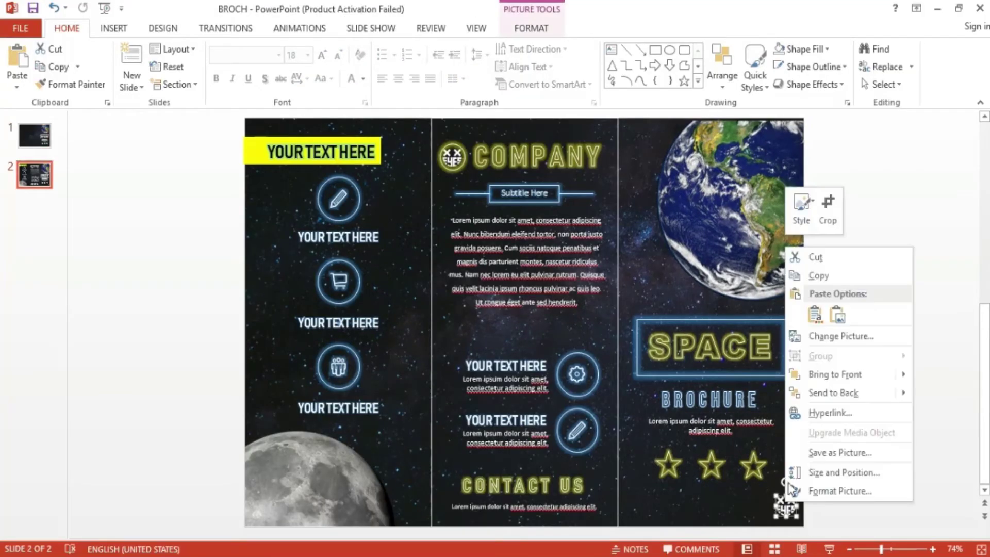
{"action": "key", "text": "Escape"}
{"action": "scroll", "coordinate": [102, 172], "scroll_direction": "up", "scroll_amount": 2}
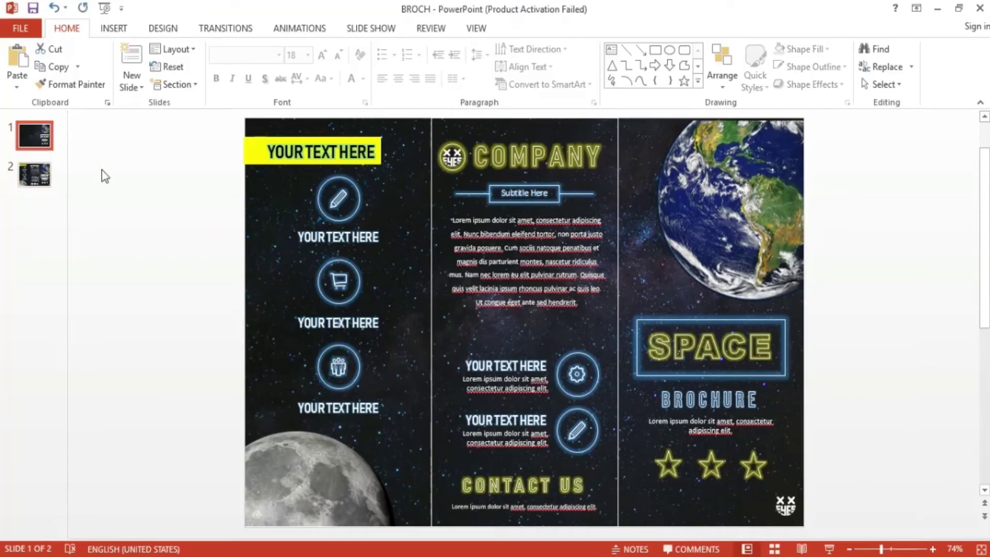
{"action": "right_click", "coordinate": [897, 315]}
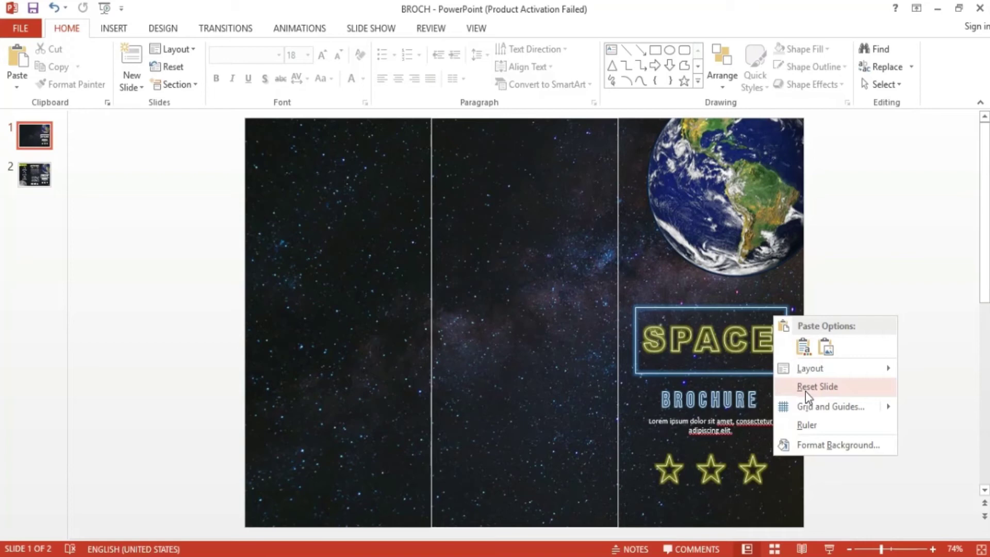
{"action": "left_click", "coordinate": [803, 352]}
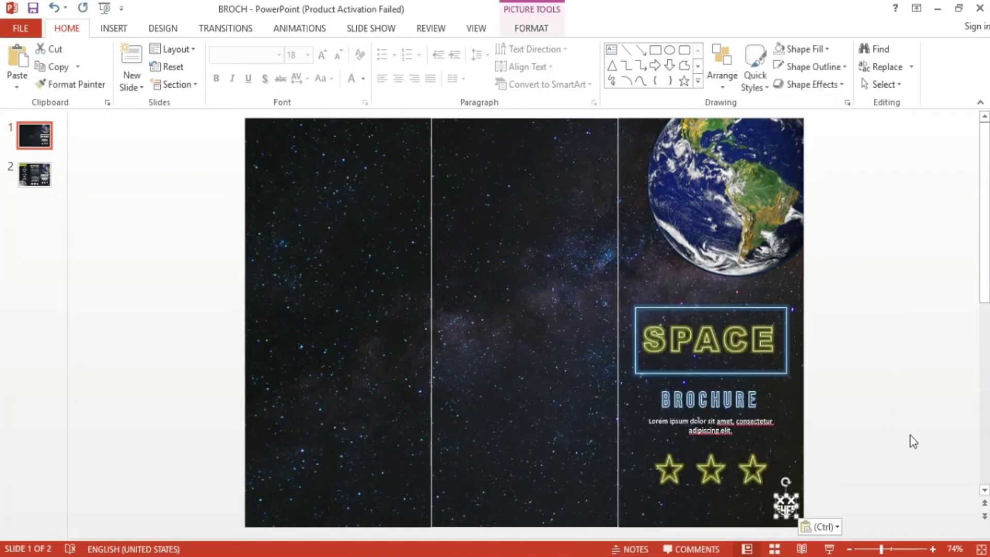
Deselect the pasted logo and return to slide 2.
{"action": "left_click", "coordinate": [894, 411]}
{"action": "scroll", "coordinate": [880, 401], "scroll_direction": "down", "scroll_amount": 2, "text": "ctrl"}
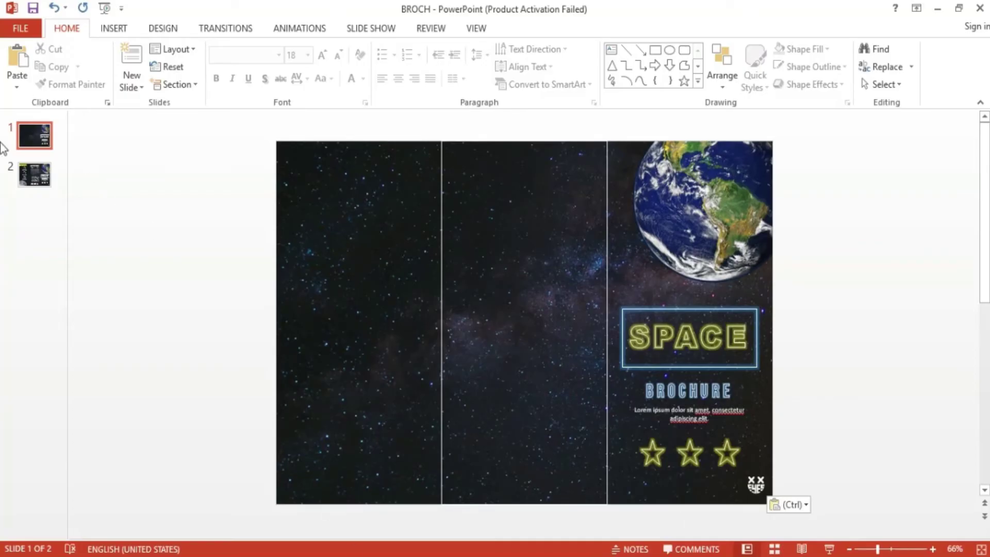
{"action": "left_click", "coordinate": [44, 178]}
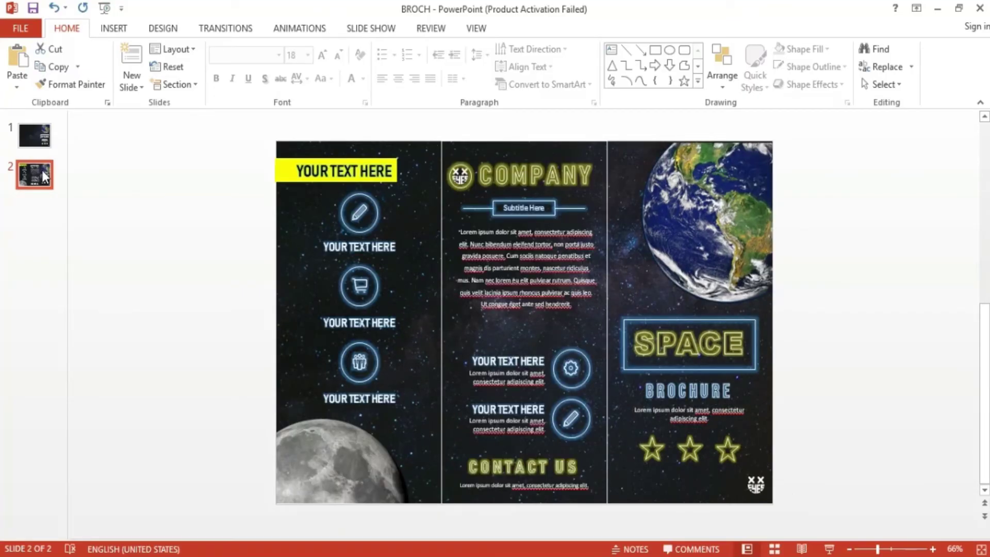
Paste the COMPANY heading onto slide 1, remove its text fill, and move it atop the middle panel.
{"action": "key", "text": "Up"}
{"action": "key", "text": "ctrl+v"}
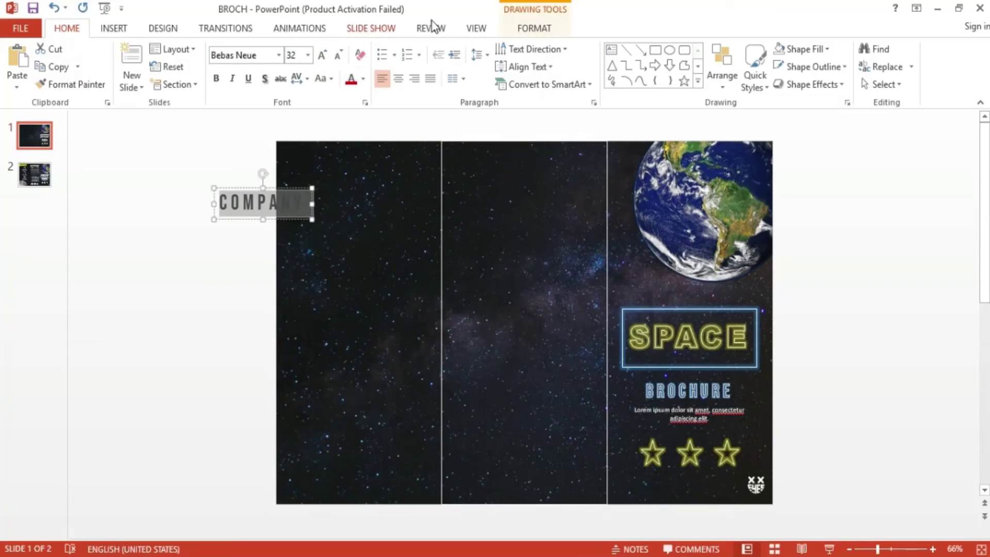
{"action": "left_click", "coordinate": [533, 29]}
{"action": "left_click", "coordinate": [582, 49]}
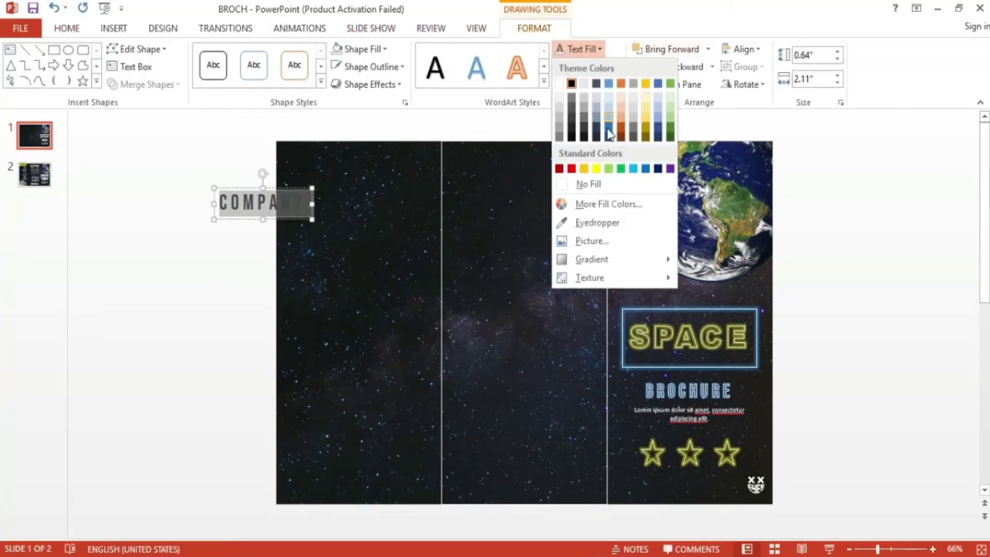
{"action": "left_click", "coordinate": [585, 185]}
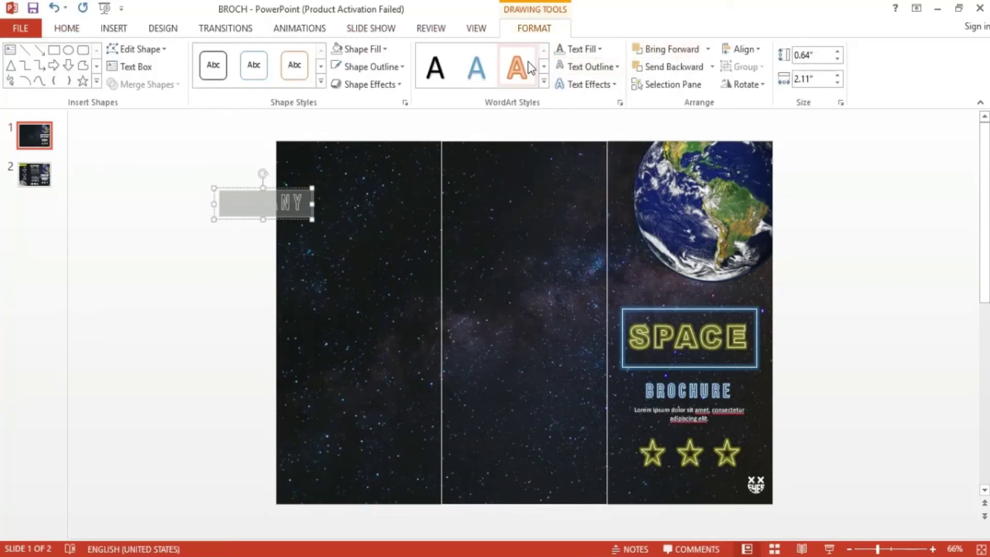
{"action": "left_click_drag", "start_coordinate": [295, 218], "coordinate": [556, 190]}
Set COMPANY to 44 pt and give it a yellow glow.
{"action": "key", "text": "ctrl+a"}
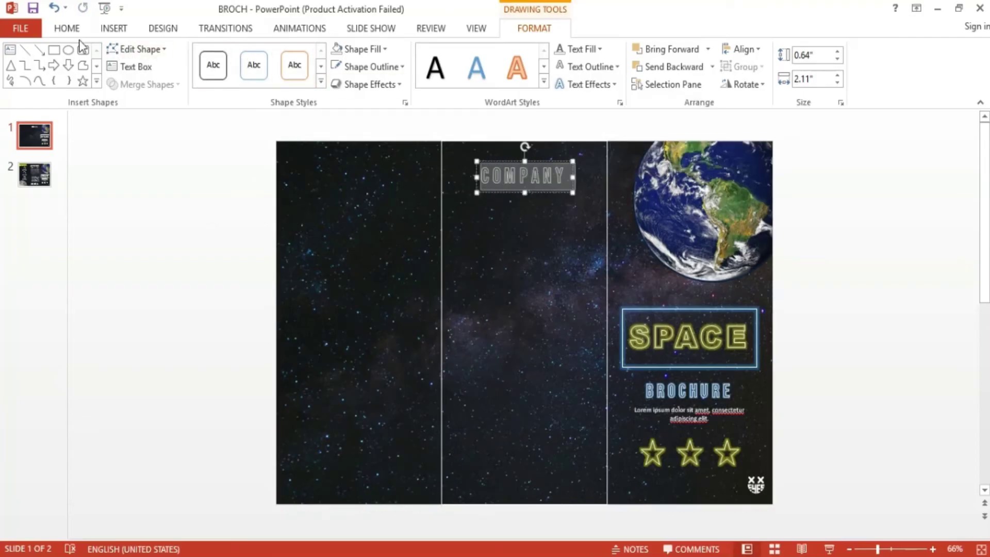
{"action": "left_click", "coordinate": [67, 28]}
{"action": "left_click", "coordinate": [322, 55]}
{"action": "left_click", "coordinate": [322, 55]}
{"action": "left_click", "coordinate": [322, 55]}
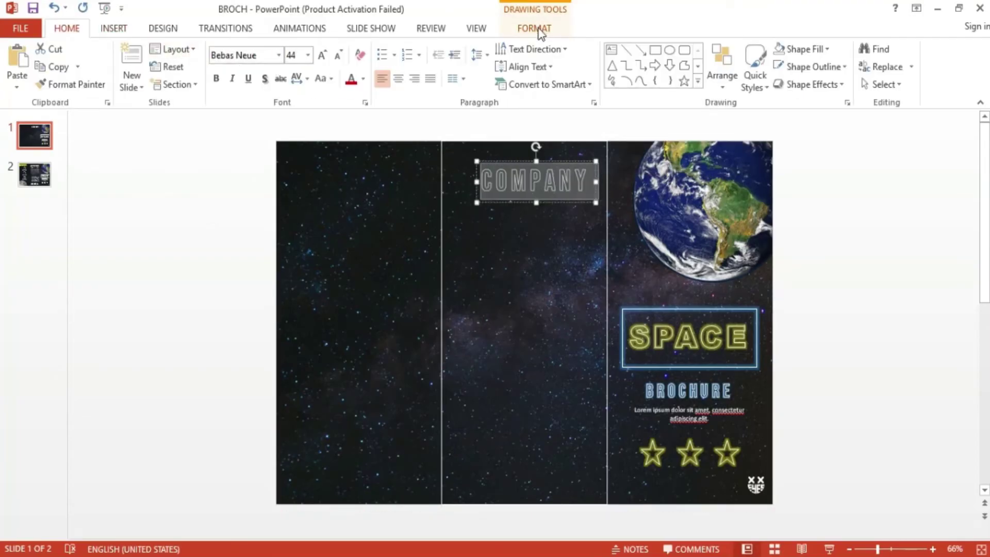
{"action": "left_click", "coordinate": [535, 30]}
{"action": "left_click", "coordinate": [585, 84]}
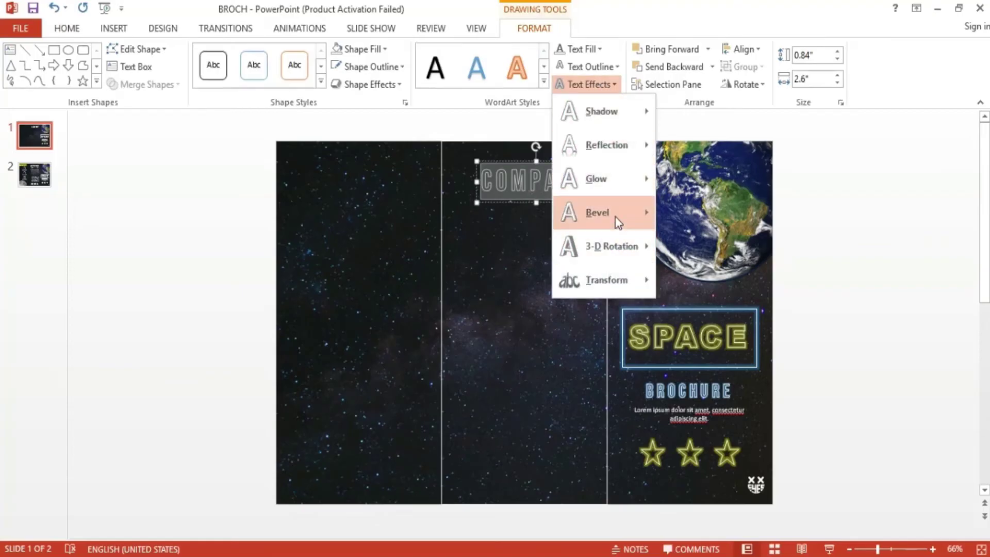
{"action": "mouse_move", "coordinate": [617, 179]}
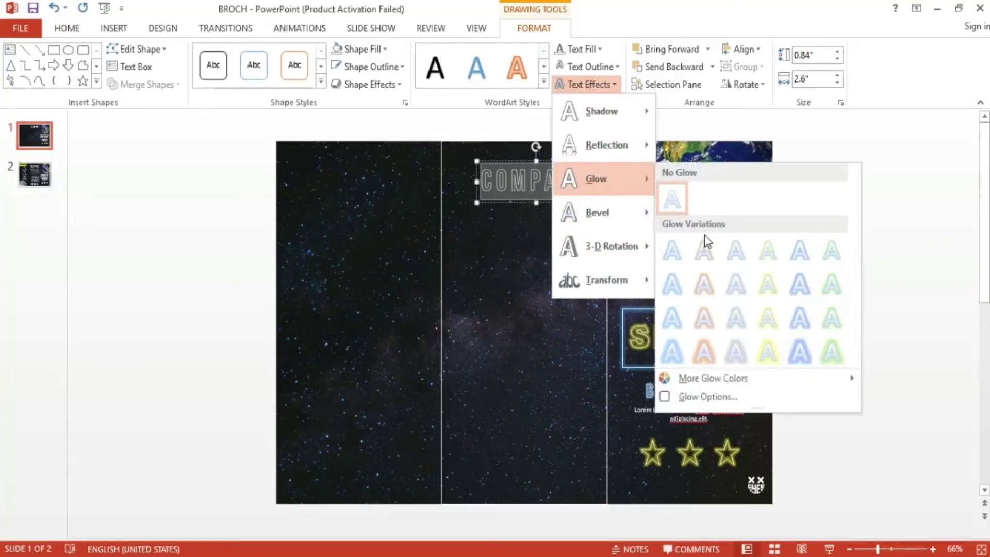
{"action": "left_click", "coordinate": [766, 285]}
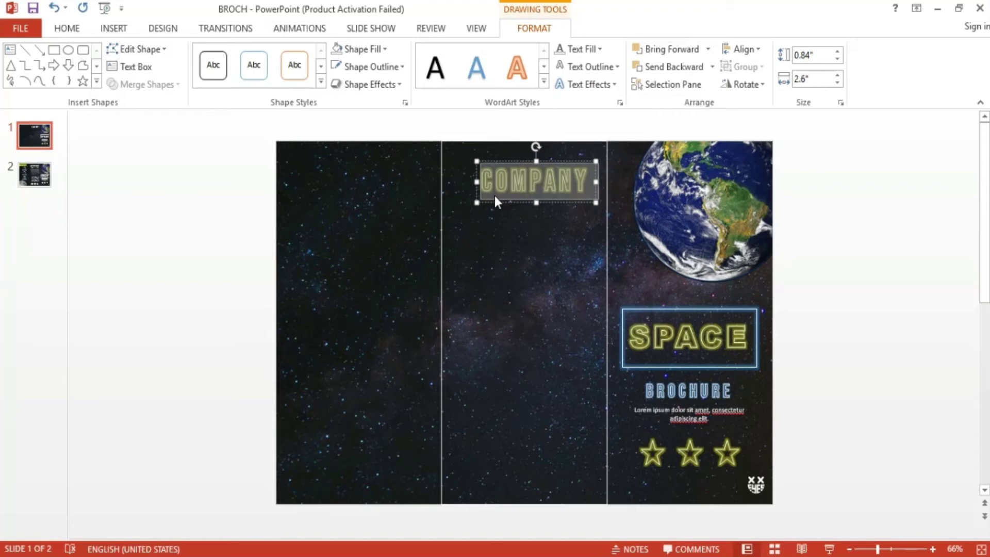
{"action": "left_click", "coordinate": [34, 174]}
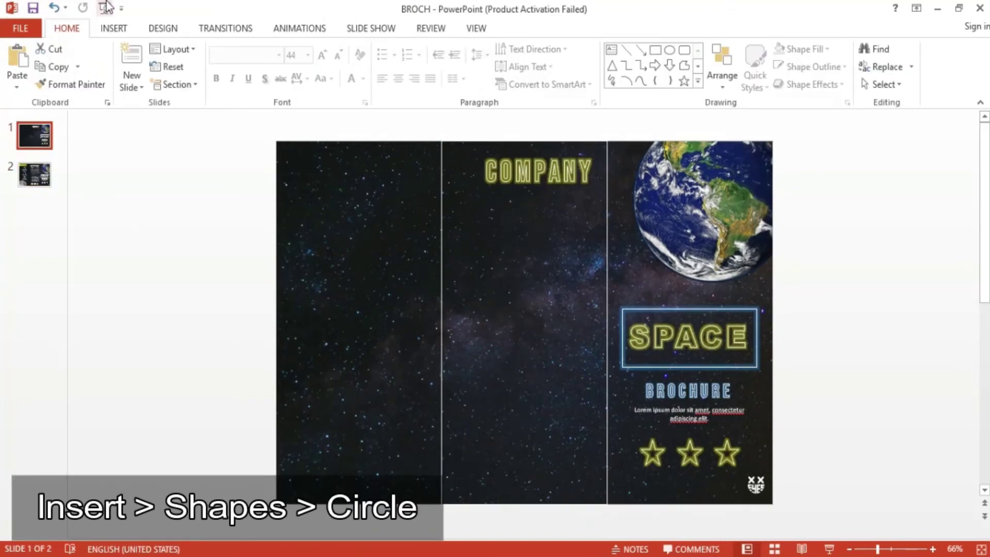
Insert an oval and lock its aspect ratio in the size settings.
{"action": "left_click", "coordinate": [115, 28]}
{"action": "left_click", "coordinate": [247, 62]}
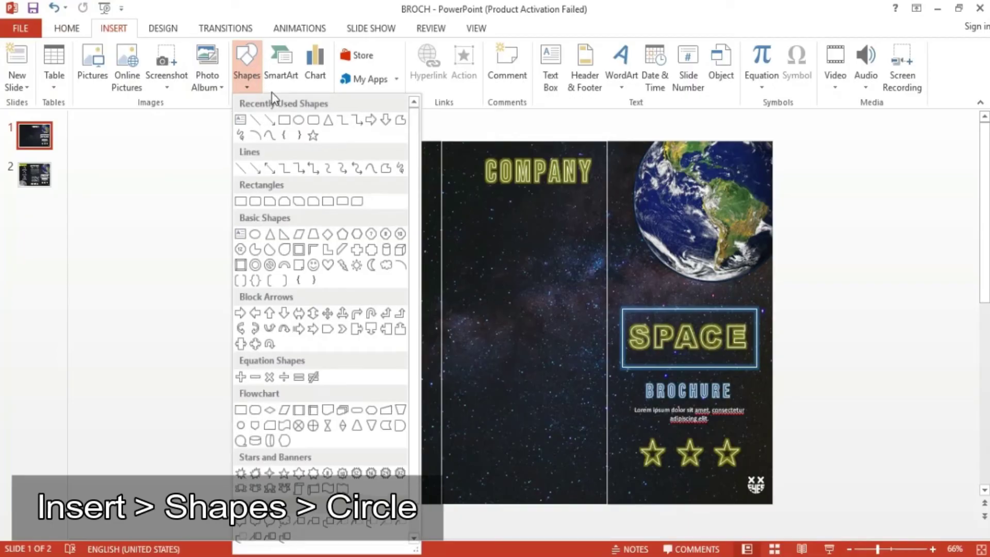
{"action": "left_click", "coordinate": [294, 116]}
{"action": "left_click", "coordinate": [337, 193]}
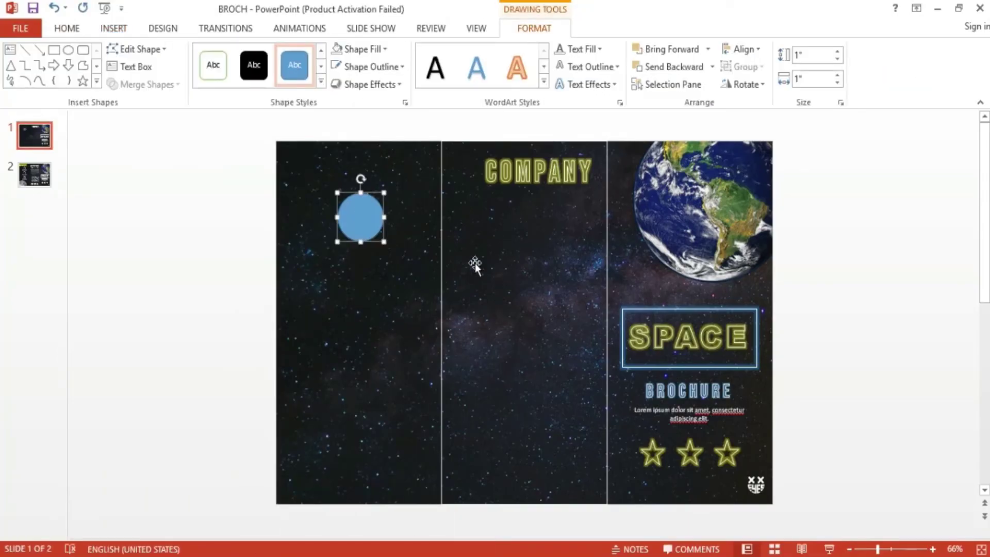
{"action": "right_click", "coordinate": [371, 217]}
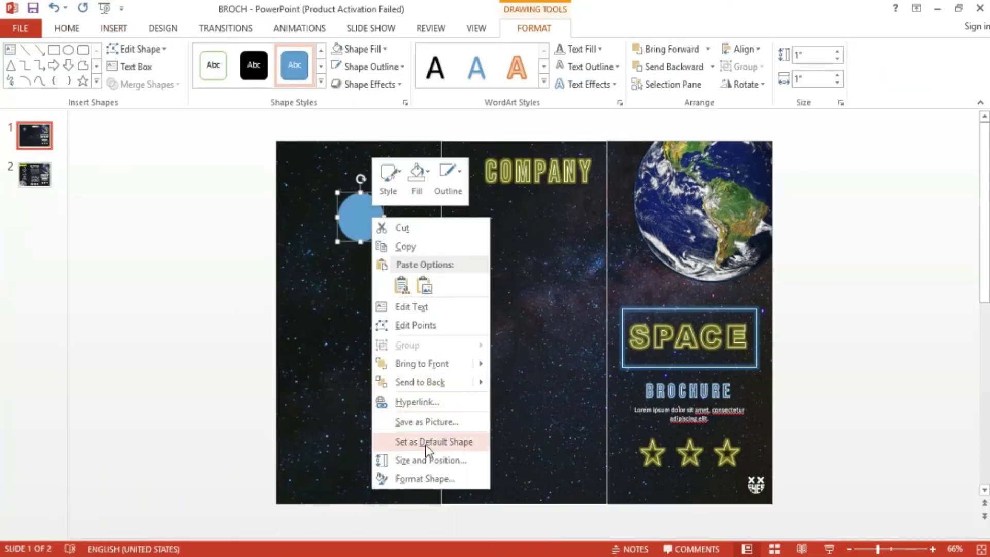
{"action": "left_click", "coordinate": [423, 460]}
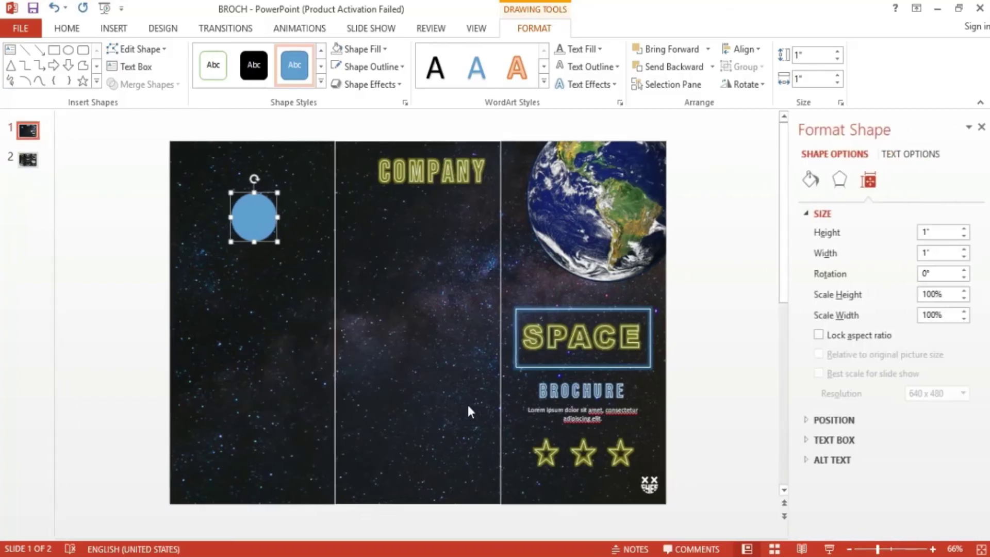
{"action": "left_click", "coordinate": [815, 335]}
{"action": "left_click", "coordinate": [977, 127]}
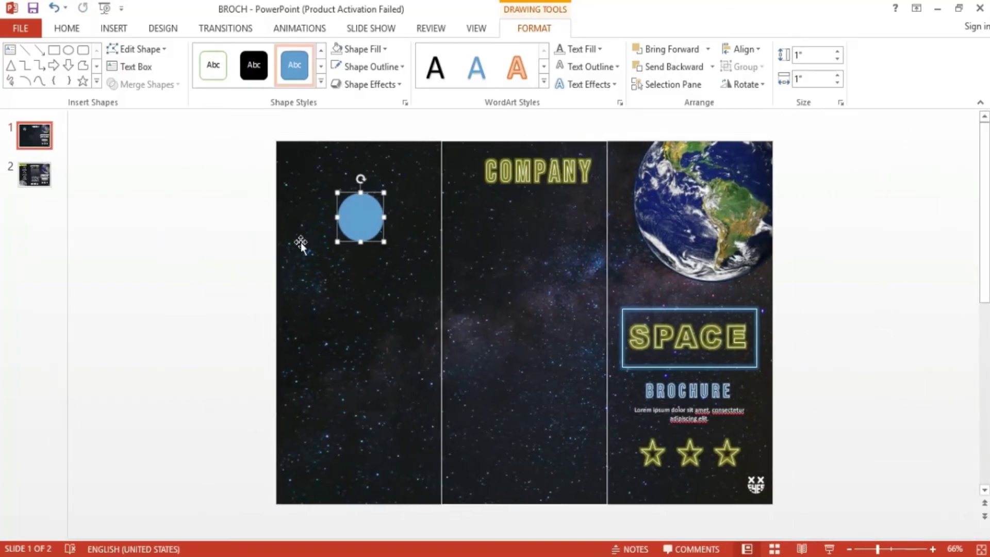
Move the circle beside COMPANY, remove its fill, add an outline and a yellow glow.
{"action": "left_click_drag", "start_coordinate": [361, 220], "coordinate": [461, 175]}
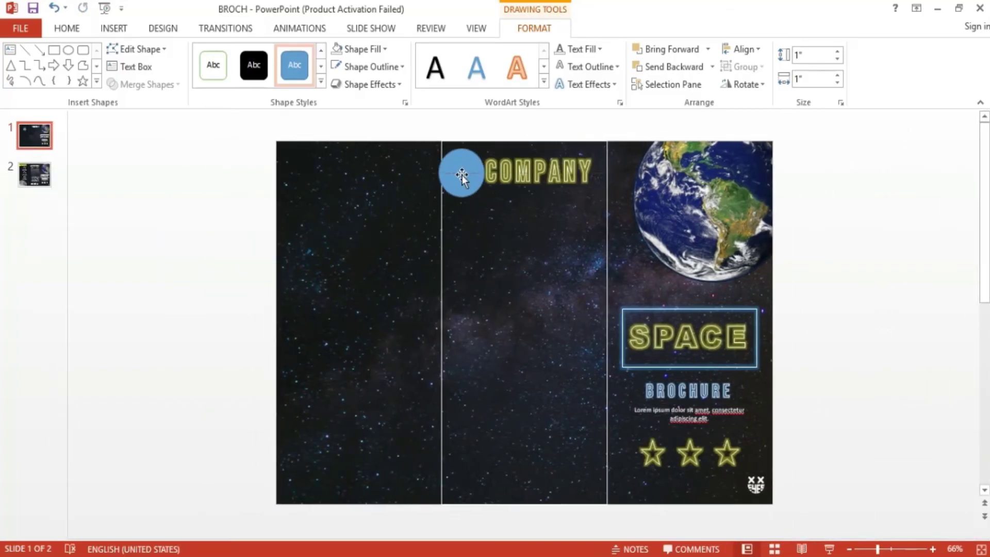
{"action": "left_click", "coordinate": [338, 49]}
{"action": "left_click", "coordinate": [338, 67]}
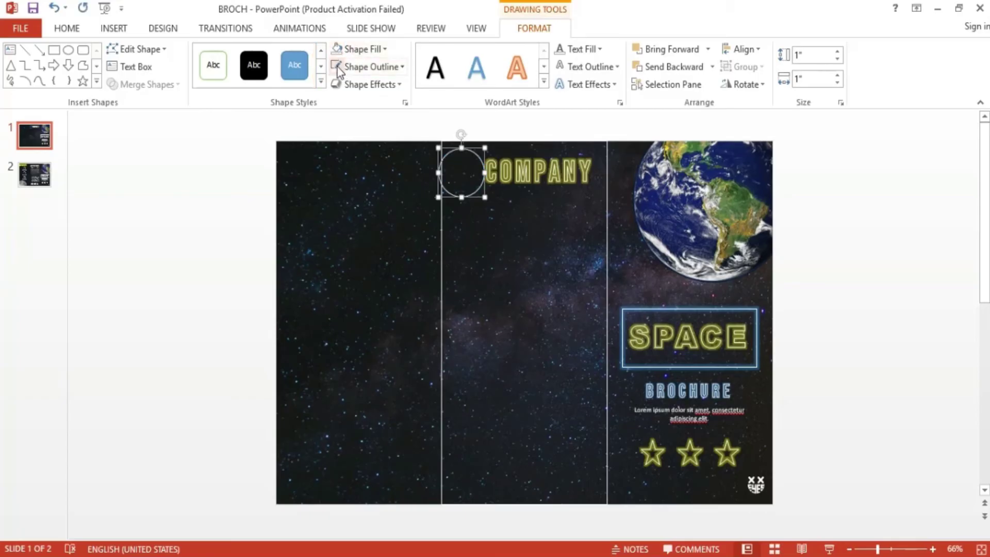
{"action": "left_click", "coordinate": [367, 84]}
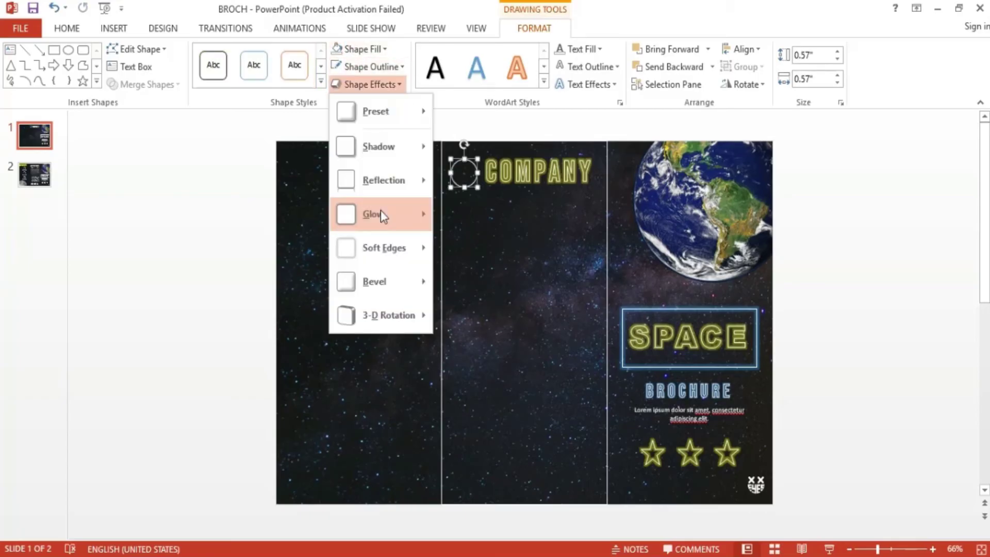
{"action": "mouse_move", "coordinate": [381, 209]}
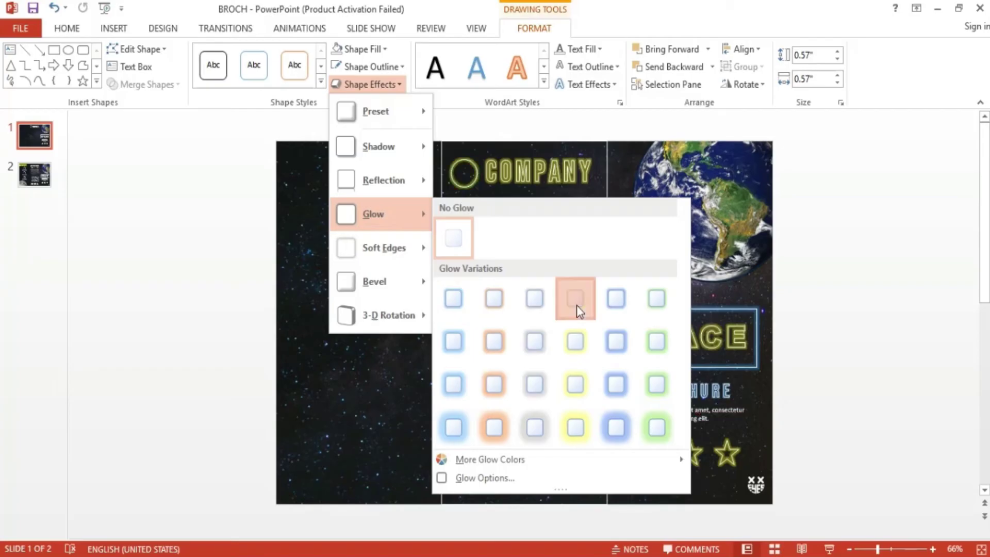
{"action": "left_click", "coordinate": [576, 306]}
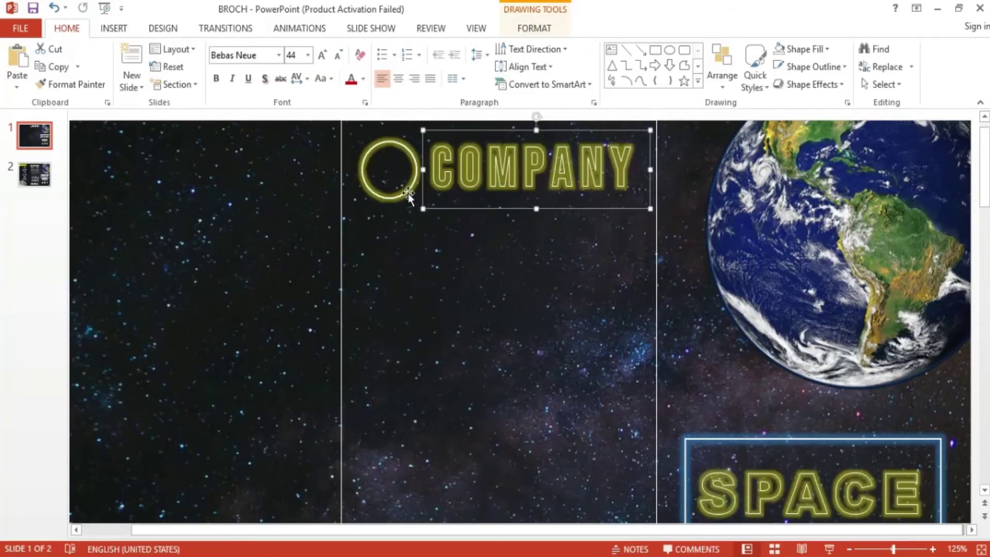
Copy the X logo from the cover and position it inside the glowing circle.
{"action": "scroll", "coordinate": [408, 196], "scroll_direction": "down", "scroll_amount": 5}
{"action": "left_click", "coordinate": [941, 475]}
{"action": "right_click", "coordinate": [940, 475]}
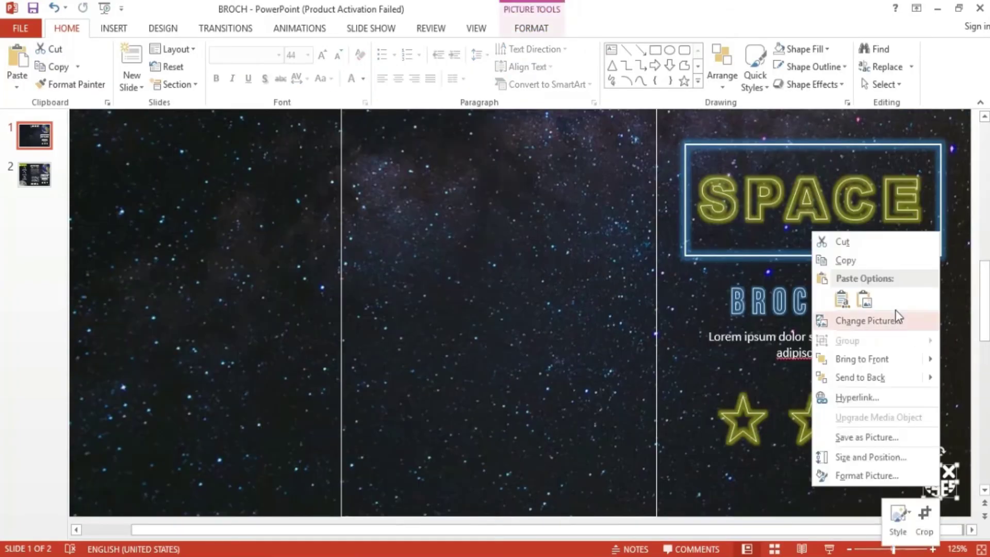
{"action": "left_click", "coordinate": [882, 261]}
{"action": "scroll", "coordinate": [485, 233], "scroll_direction": "up", "scroll_amount": 1}
{"action": "scroll", "coordinate": [485, 232], "scroll_direction": "down", "scroll_amount": 5, "text": "ctrl"}
{"action": "left_click", "coordinate": [457, 155]}
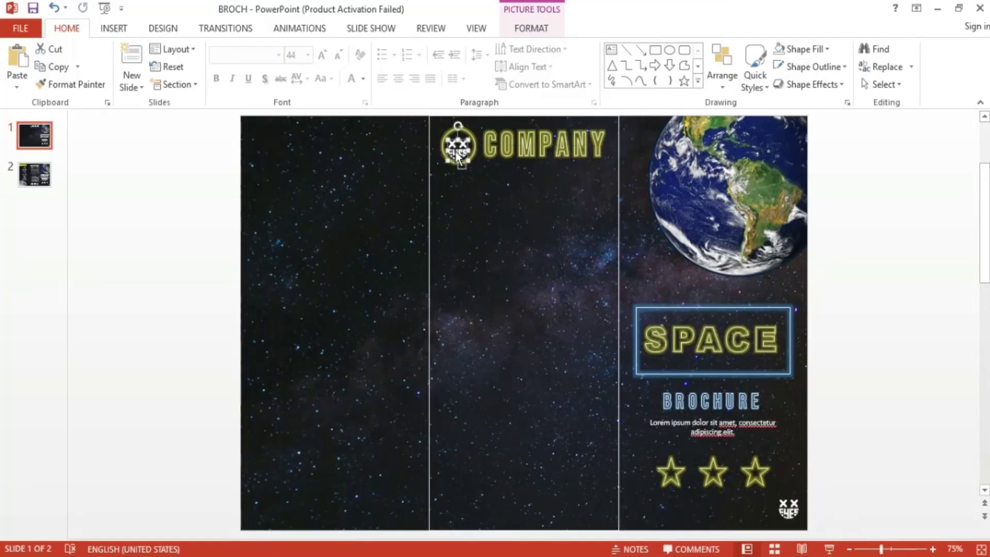
Select all slide objects, clear the selection, and switch to slide 2.
{"action": "scroll", "coordinate": [457, 155], "scroll_direction": "up", "scroll_amount": 5, "text": "ctrl"}
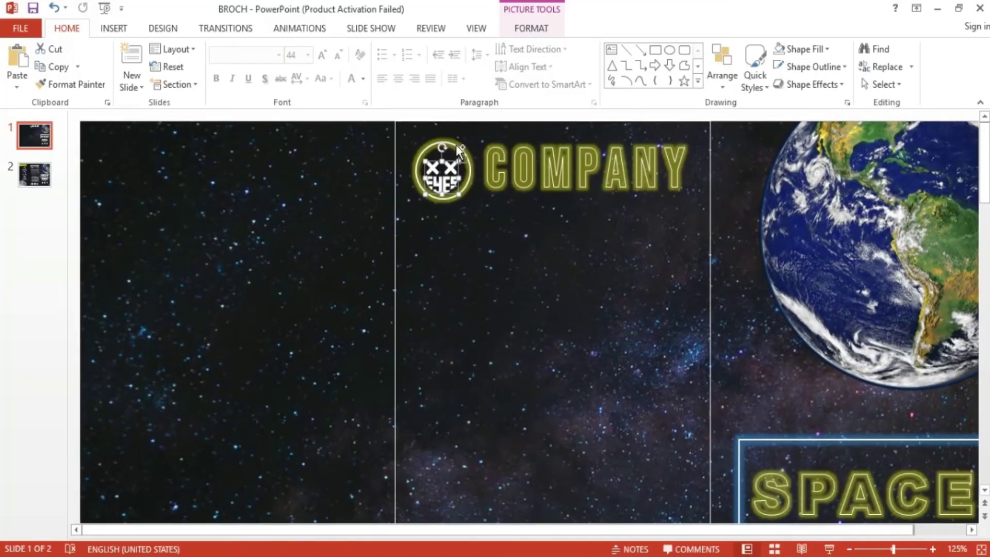
{"action": "key", "text": "ctrl+a"}
{"action": "scroll", "coordinate": [799, 282], "scroll_direction": "down", "scroll_amount": 3, "text": "ctrl"}
{"action": "left_click", "coordinate": [916, 275]}
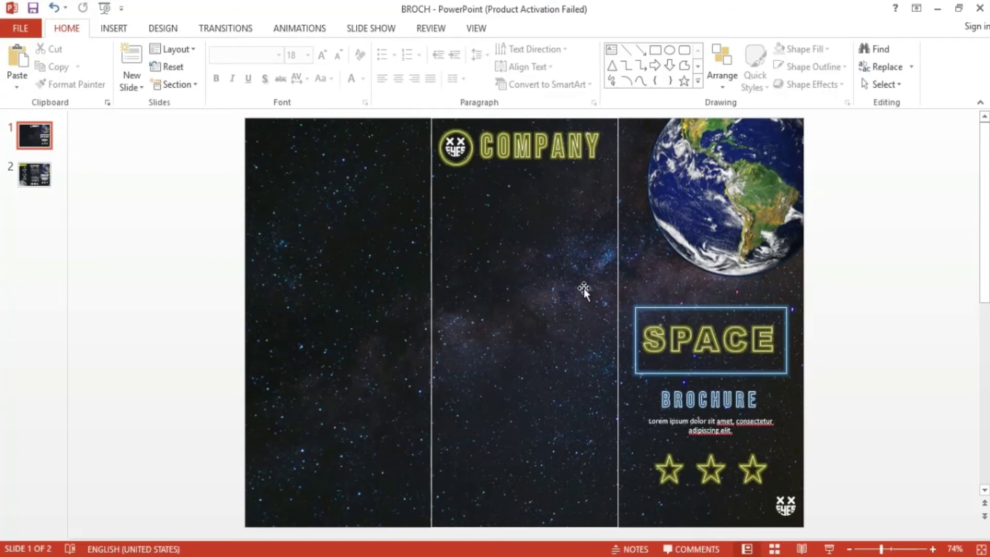
{"action": "left_click", "coordinate": [45, 187]}
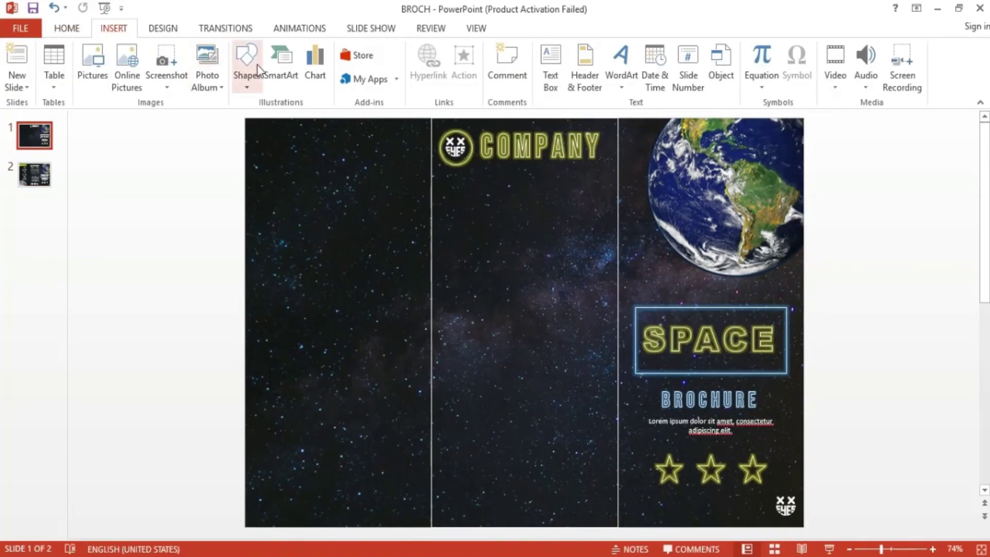
Draw a small rectangle below COMPANY with no fill and a white outline.
{"action": "left_click", "coordinate": [247, 64]}
{"action": "left_click", "coordinate": [284, 119]}
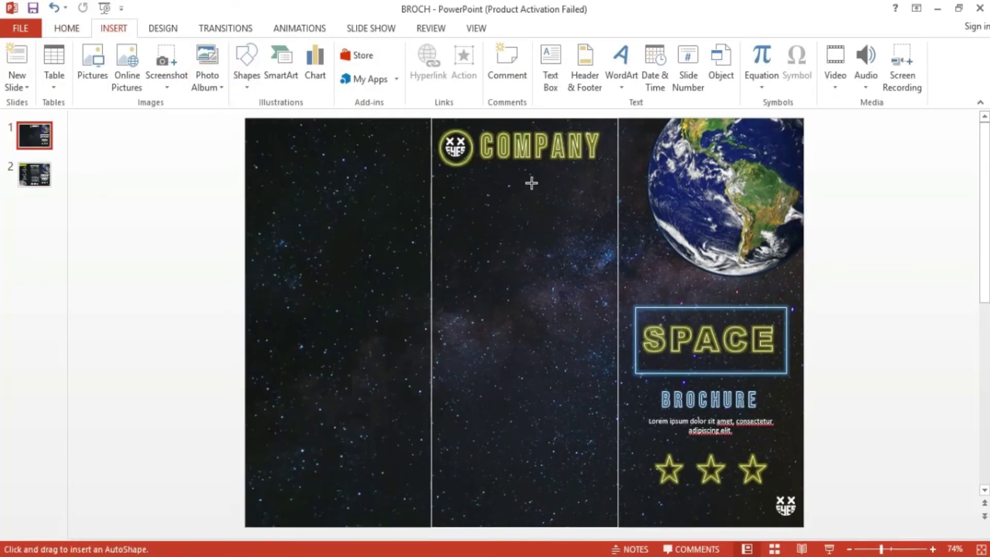
{"action": "left_click_drag", "start_coordinate": [494, 186], "coordinate": [568, 209]}
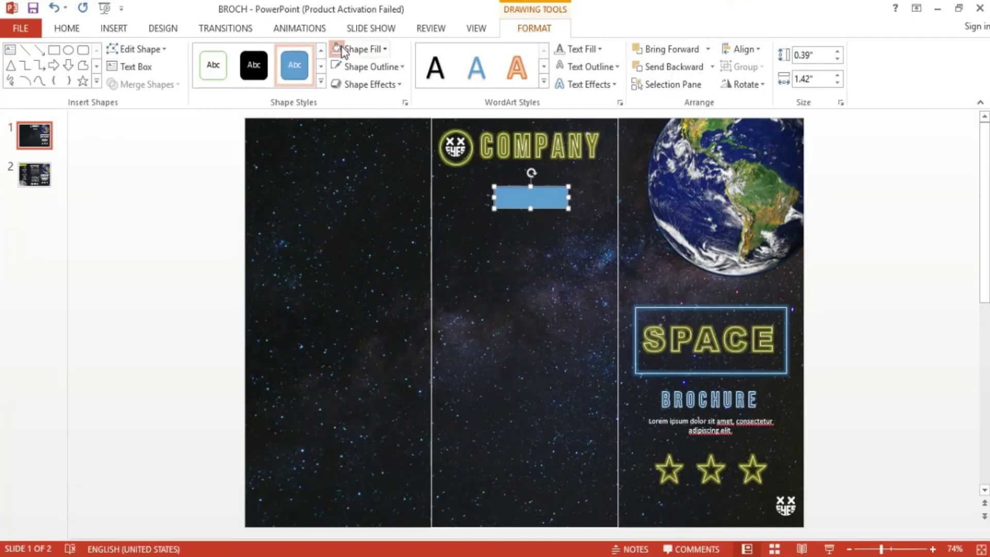
{"action": "left_click", "coordinate": [361, 49]}
{"action": "left_click", "coordinate": [367, 67]}
{"action": "left_click", "coordinate": [340, 103]}
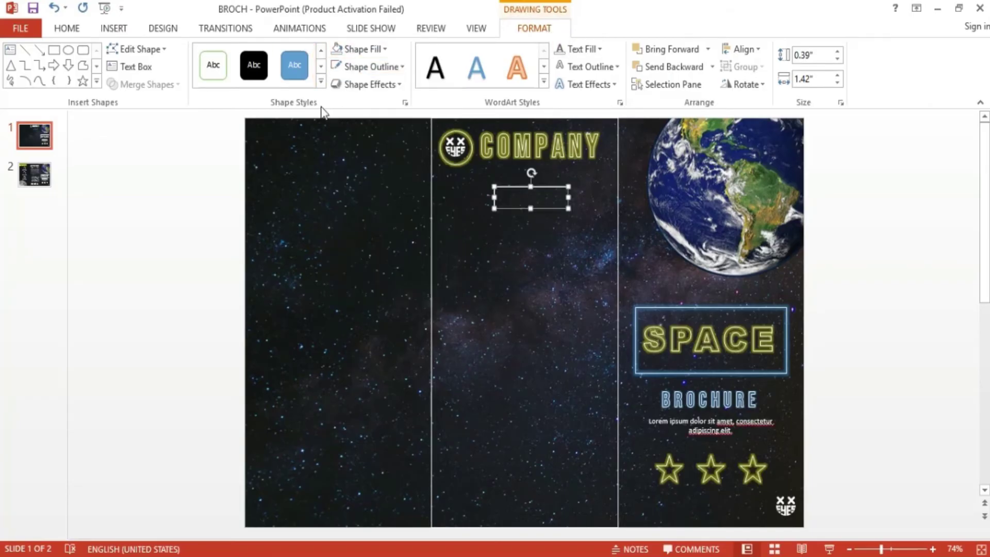
Give the subtitle box a light-blue glow effect.
{"action": "left_click", "coordinate": [368, 84]}
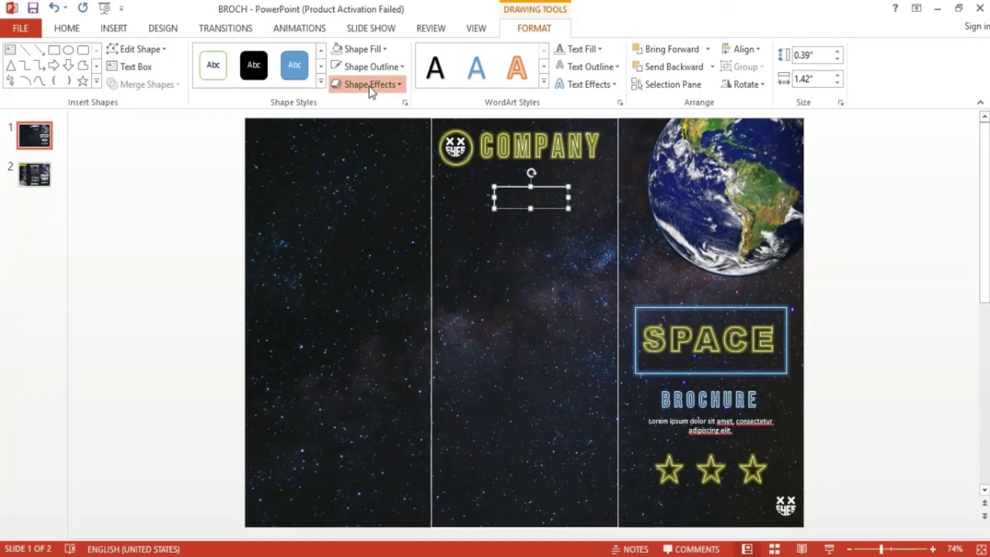
{"action": "mouse_move", "coordinate": [376, 228]}
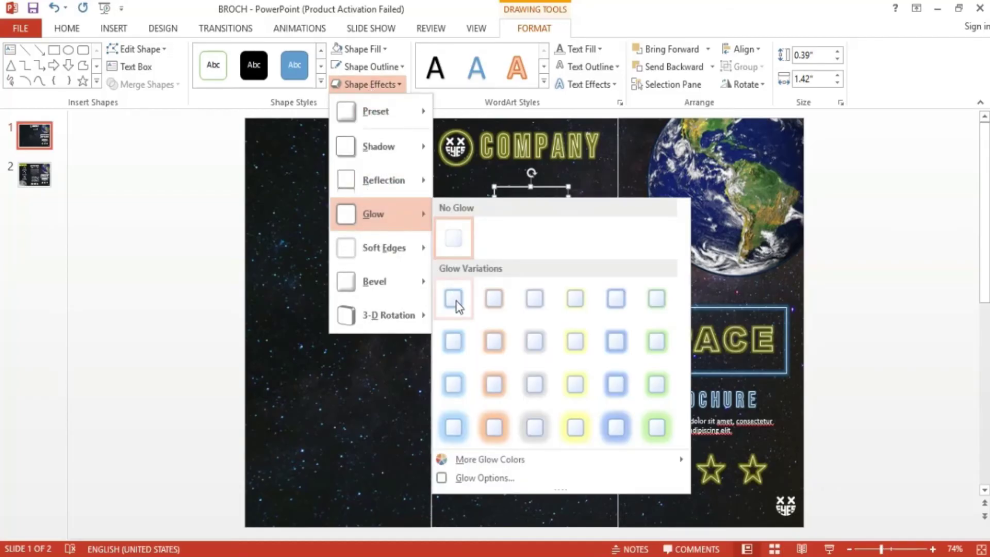
{"action": "left_click", "coordinate": [454, 340]}
{"action": "scroll", "coordinate": [457, 335], "scroll_direction": "up", "scroll_amount": 5}
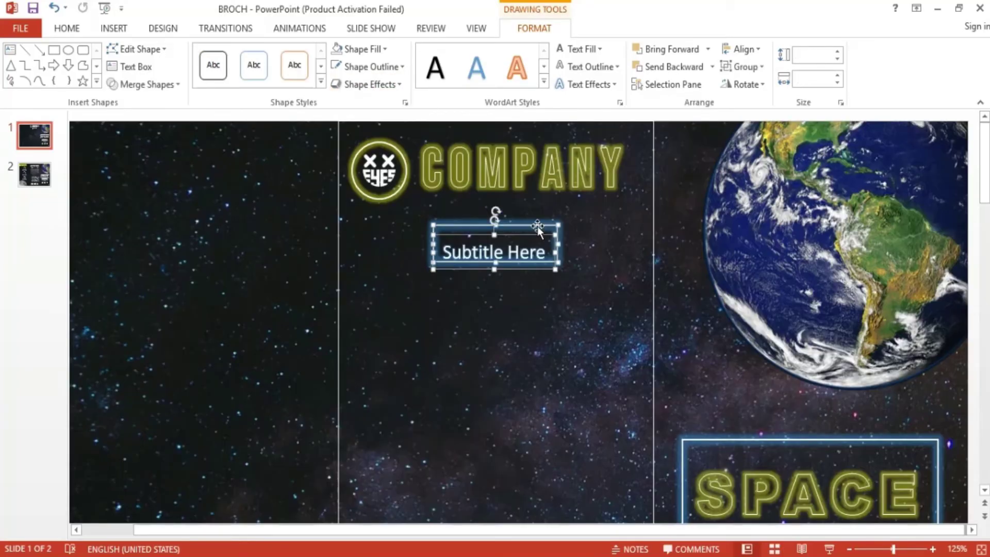
Align the subtitle box centre and middle in the panel.
{"action": "left_click", "coordinate": [742, 49]}
{"action": "left_click", "coordinate": [765, 86]}
{"action": "left_click", "coordinate": [742, 49]}
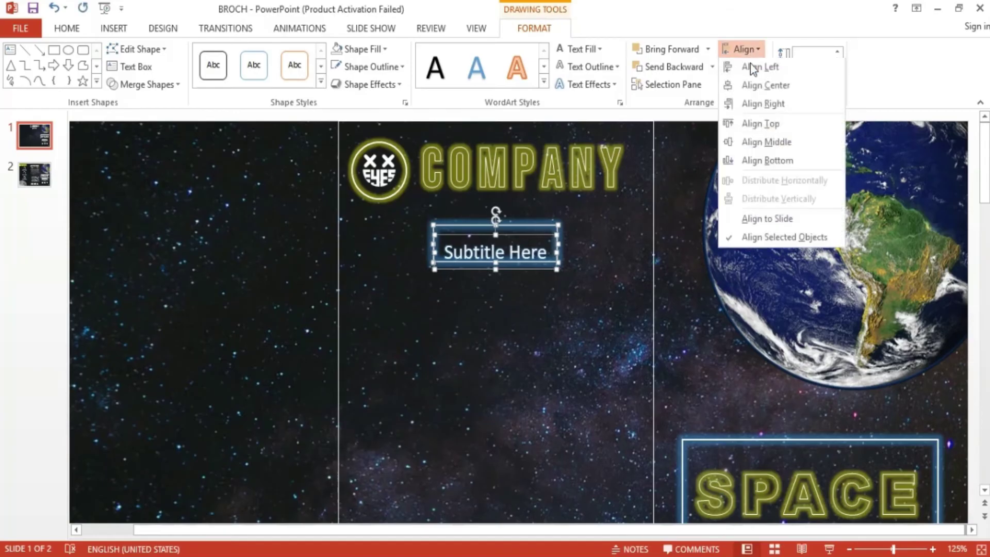
{"action": "left_click", "coordinate": [777, 149]}
{"action": "left_click", "coordinate": [612, 309]}
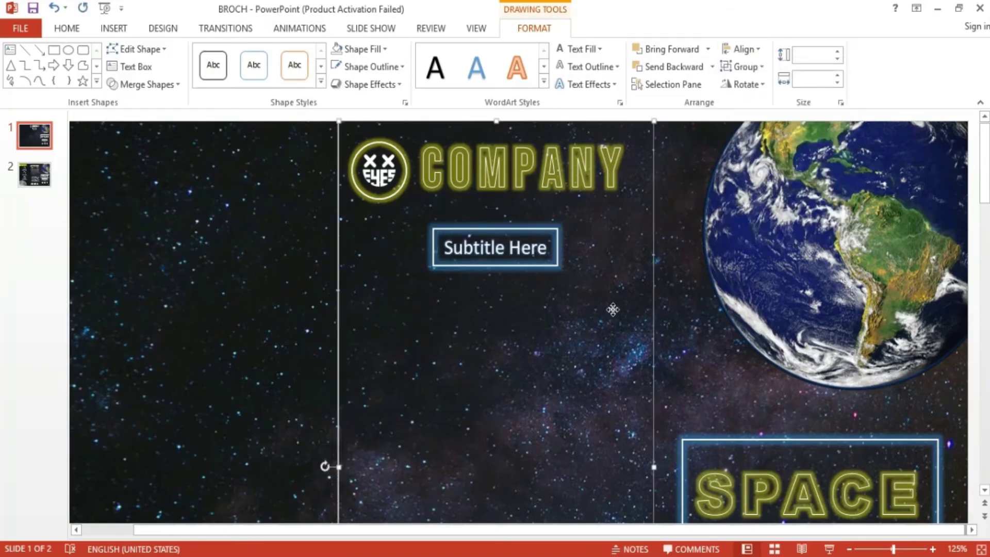
Draw a short horizontal line leading into the left side of the Subtitle Here box.
{"action": "left_click", "coordinate": [116, 29]}
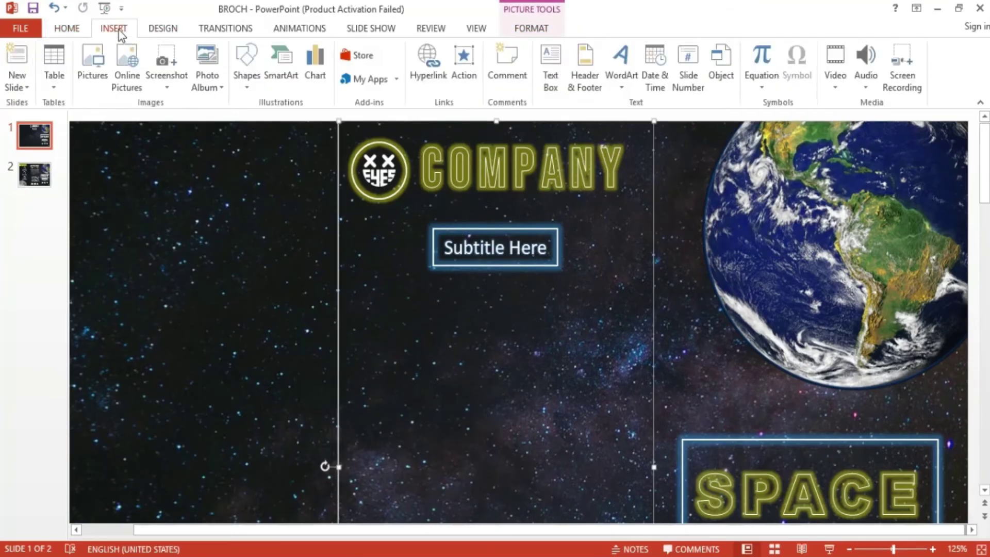
{"action": "left_click", "coordinate": [246, 77]}
{"action": "left_click", "coordinate": [253, 125]}
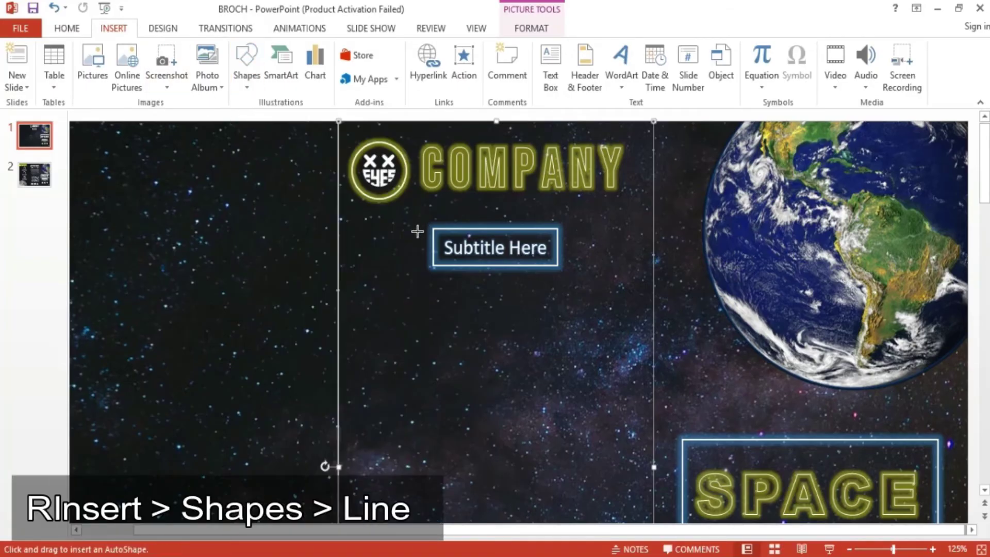
{"action": "left_click_drag", "start_coordinate": [432, 247], "coordinate": [392, 248]}
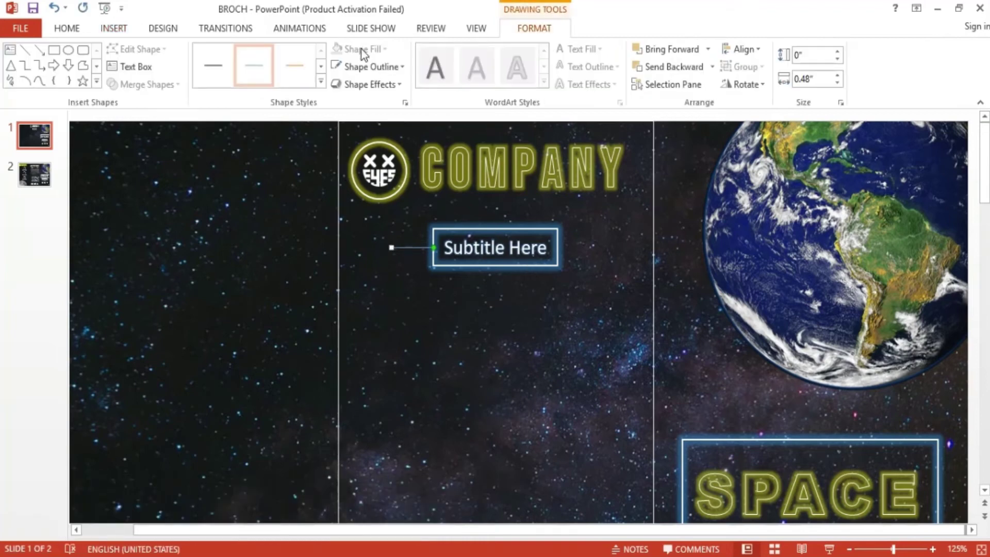
Give the line a 1½ pt weight and blue glow, then copy it to the subtitle's right.
{"action": "left_click", "coordinate": [377, 66]}
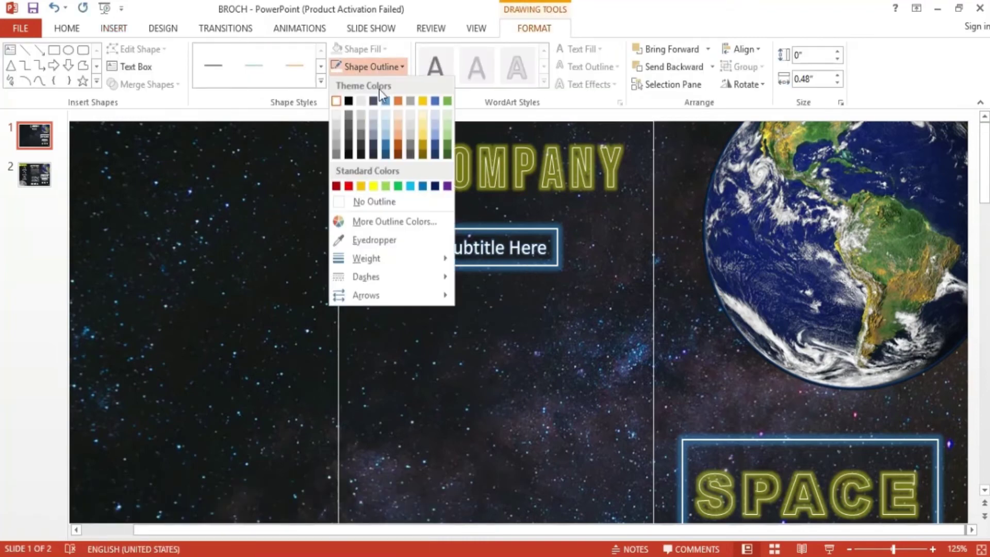
{"action": "mouse_move", "coordinate": [396, 264]}
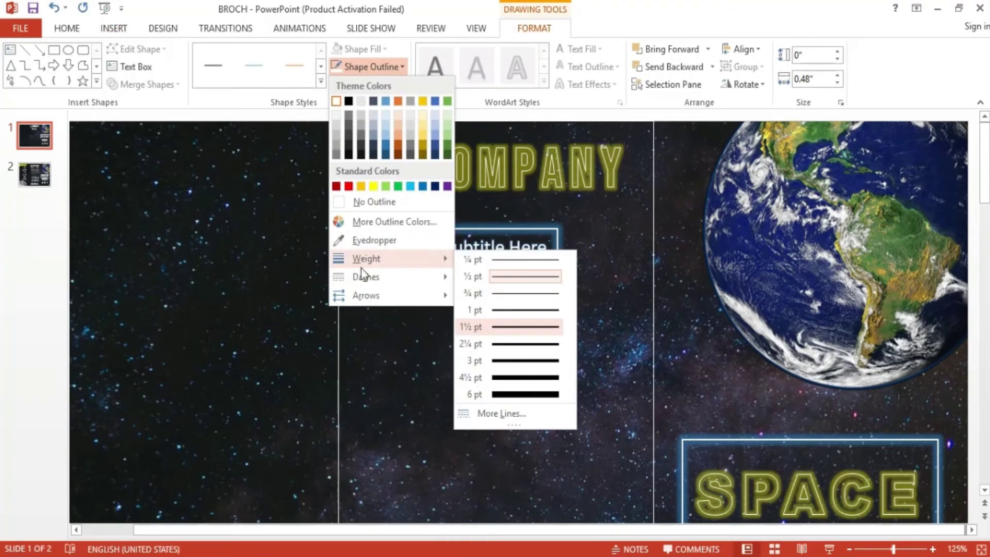
{"action": "left_click", "coordinate": [466, 327]}
{"action": "left_click", "coordinate": [366, 84]}
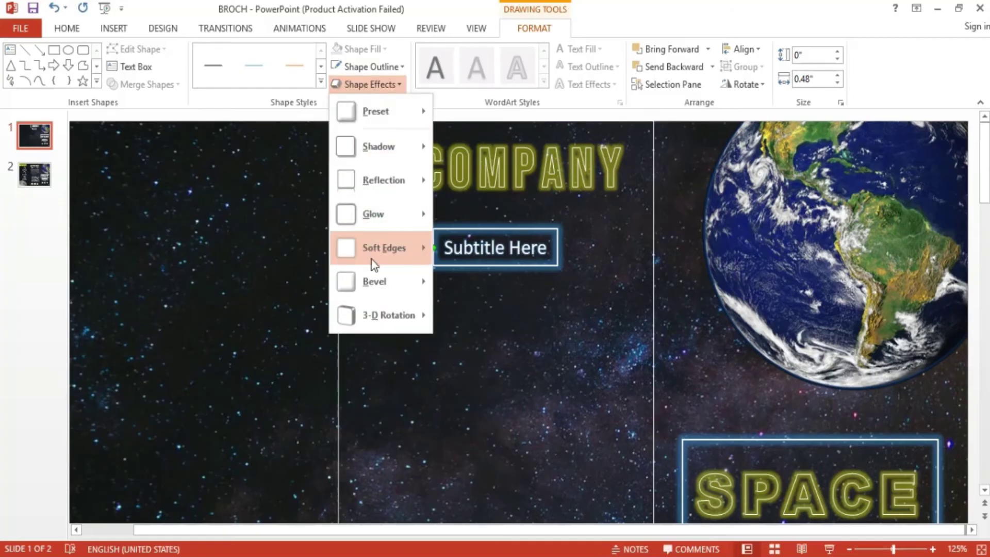
{"action": "mouse_move", "coordinate": [373, 214]}
{"action": "left_click", "coordinate": [456, 344]}
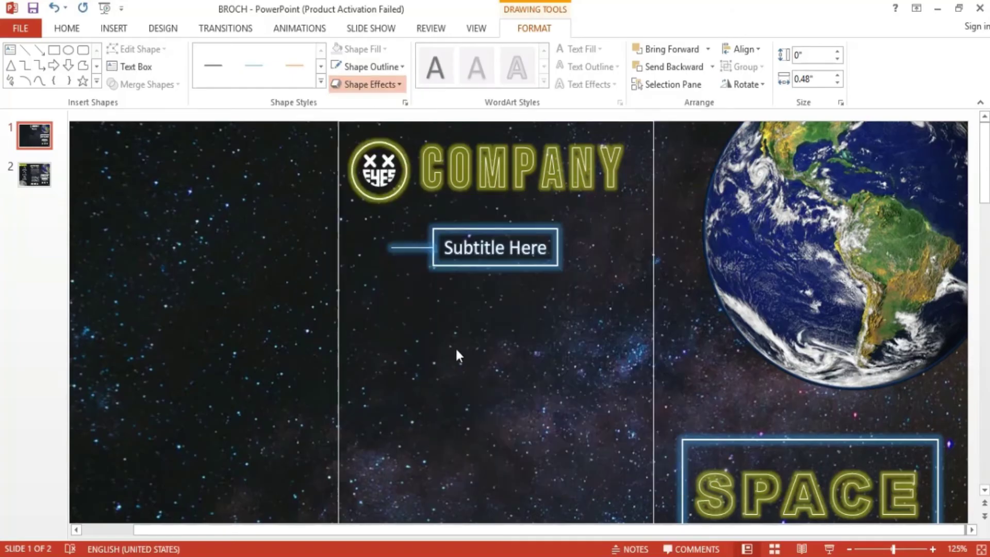
{"action": "left_click_drag", "start_coordinate": [420, 250], "coordinate": [593, 247]}
{"action": "left_click", "coordinate": [644, 278]}
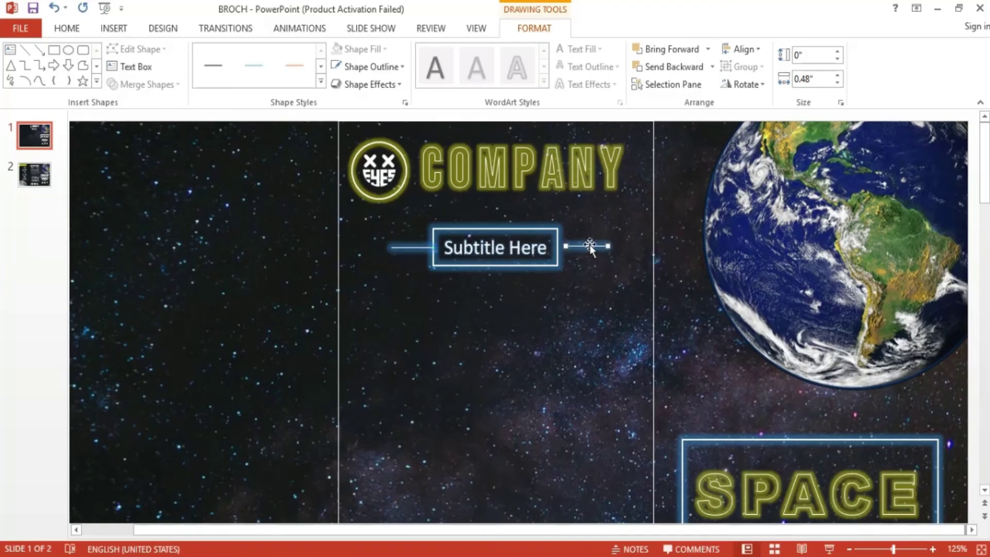
Paste the Lorem ipsum paragraph under the subtitle, then switch to slide 2.
{"action": "scroll", "coordinate": [208, 214], "scroll_direction": "down", "scroll_amount": 6}
{"action": "right_click", "coordinate": [208, 211]}
{"action": "key", "text": "Escape"}
{"action": "key", "text": "ctrl+v"}
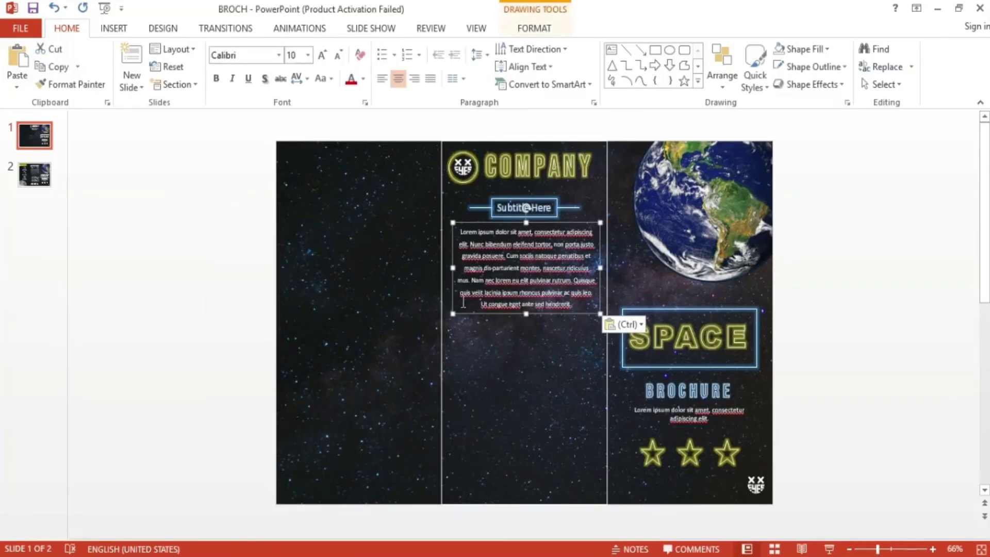
{"action": "left_click", "coordinate": [881, 216]}
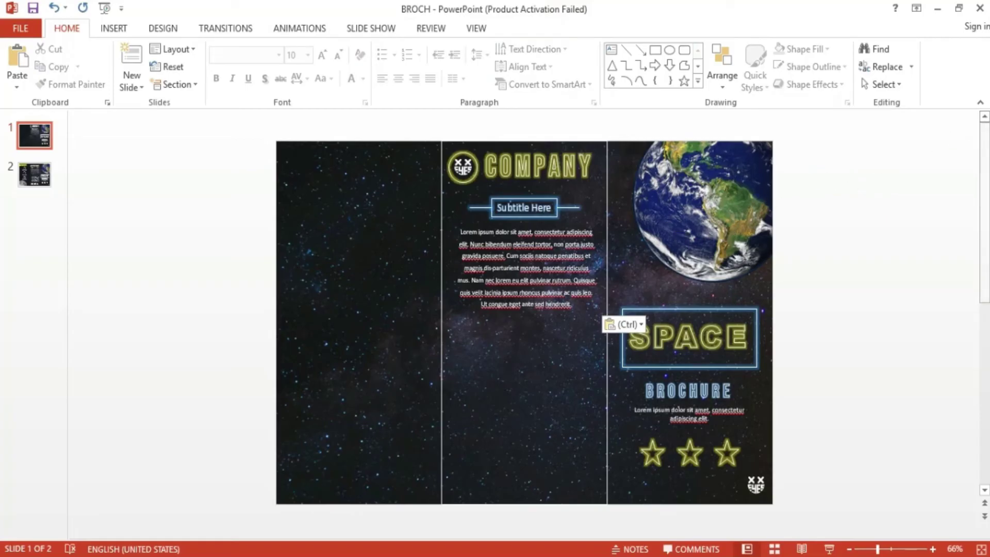
{"action": "left_click", "coordinate": [34, 174]}
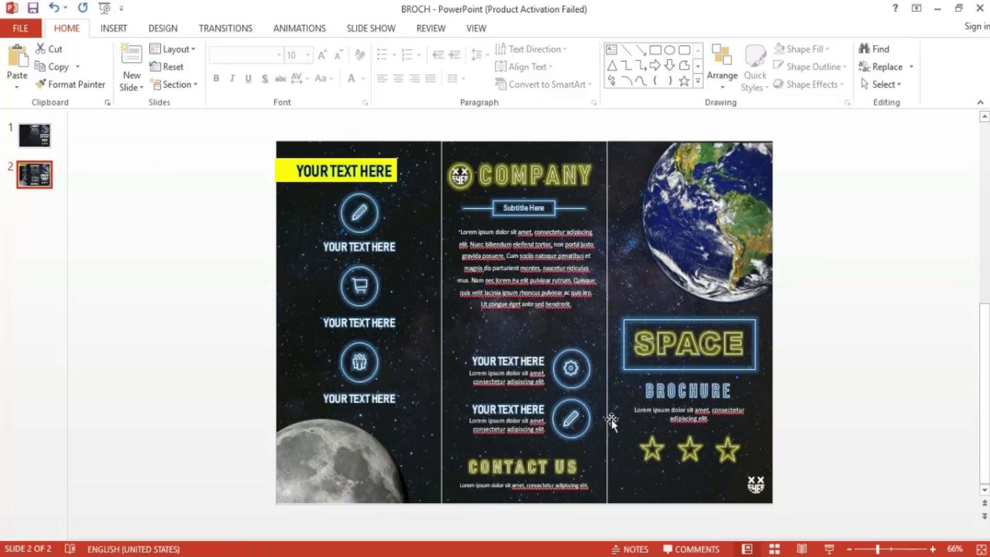
{"action": "key", "text": "Page_Up"}
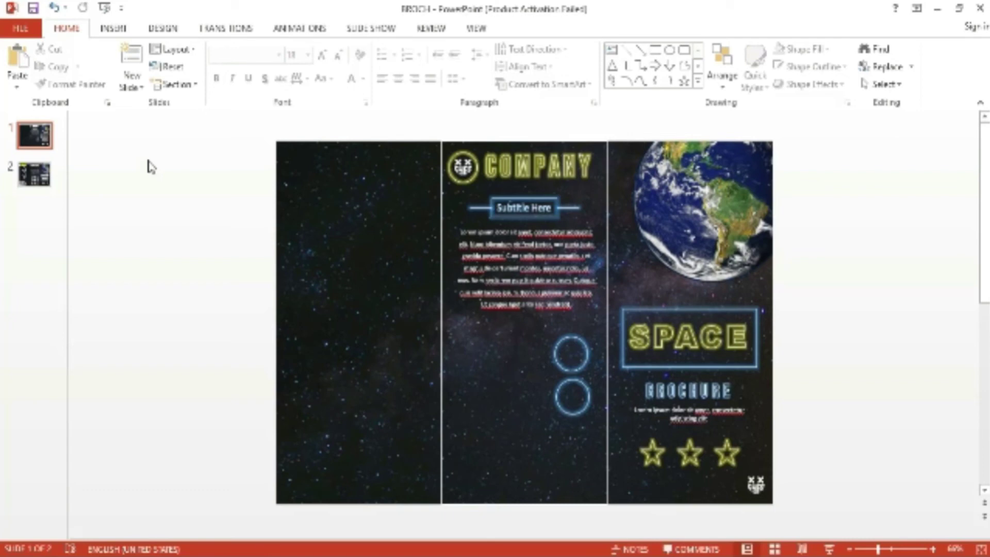
{"action": "left_click", "coordinate": [115, 28]}
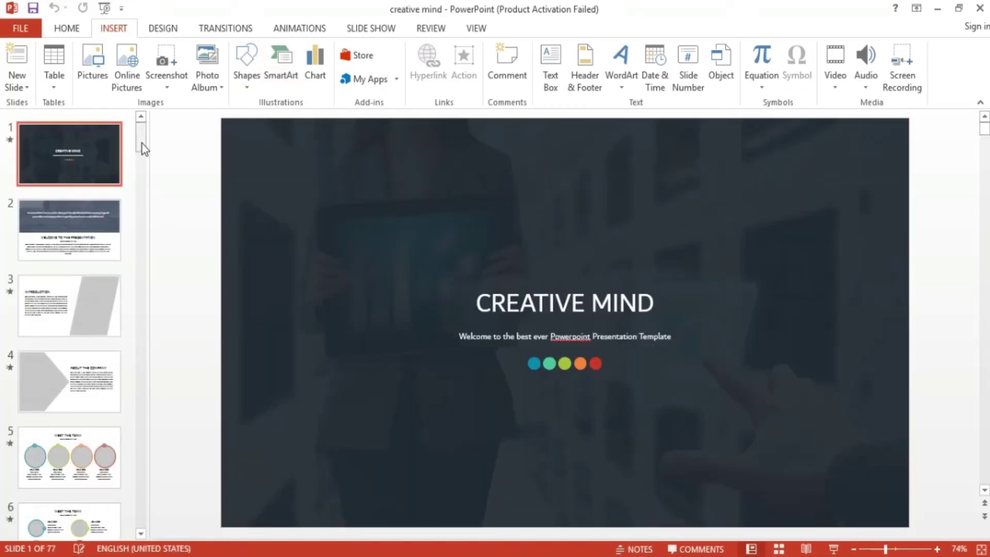
Scroll the template's thumbnails to the end and display slide 76, FONT AWESOME ICONS.
{"action": "scroll", "coordinate": [54, 261], "scroll_direction": "down", "scroll_amount": 10}
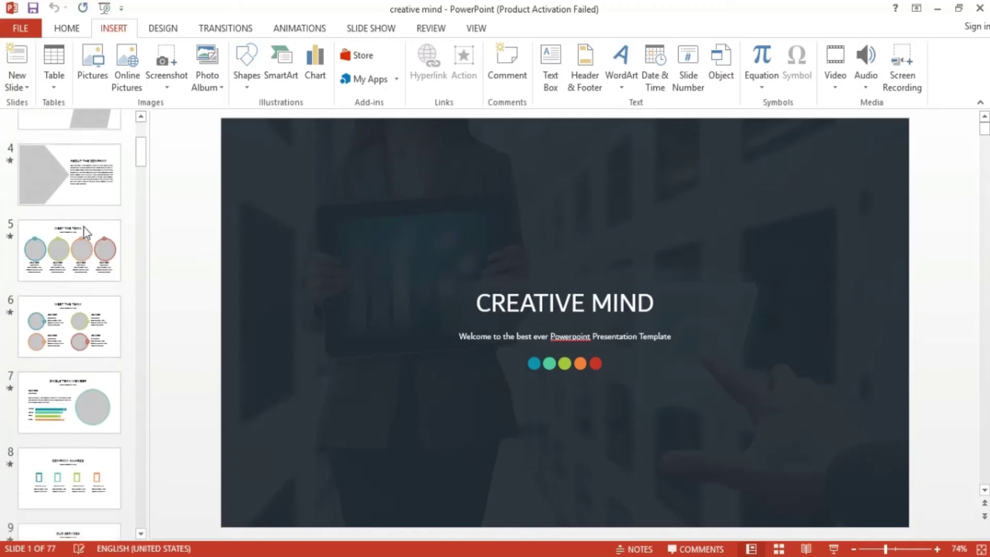
{"action": "left_click_drag", "start_coordinate": [140, 165], "coordinate": [141, 358]}
{"action": "left_click_drag", "start_coordinate": [161, 434], "coordinate": [140, 515]}
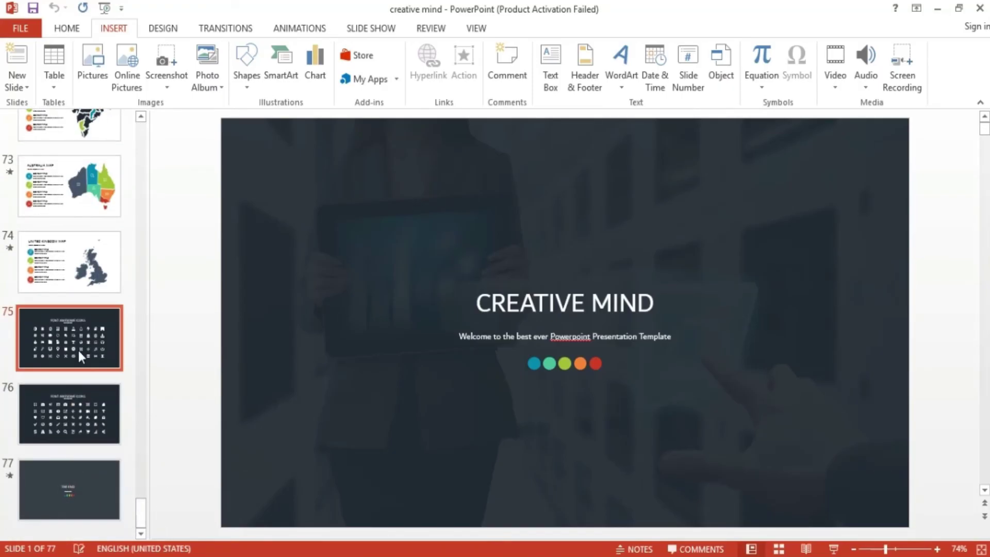
{"action": "left_click", "coordinate": [91, 363]}
{"action": "left_click", "coordinate": [99, 385]}
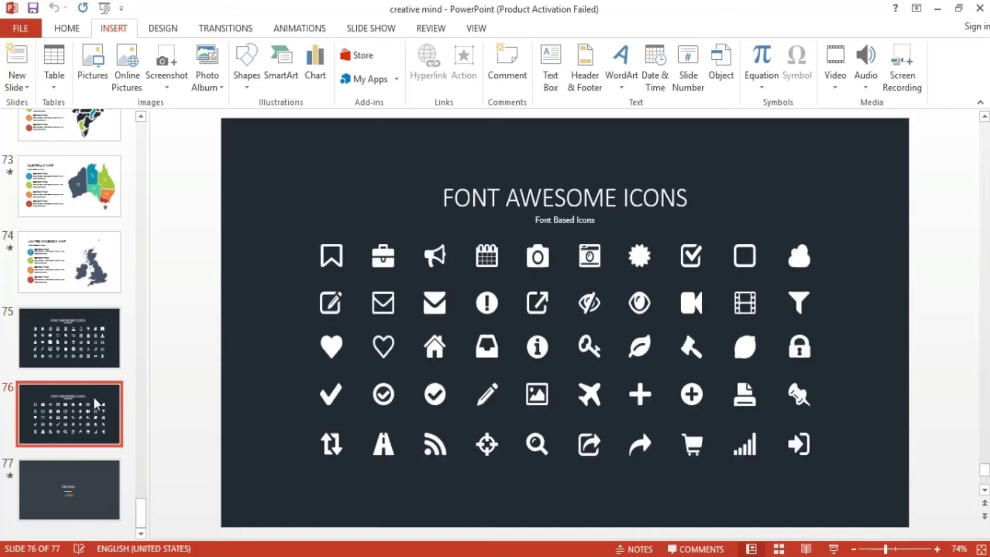
{"action": "left_click", "coordinate": [101, 483]}
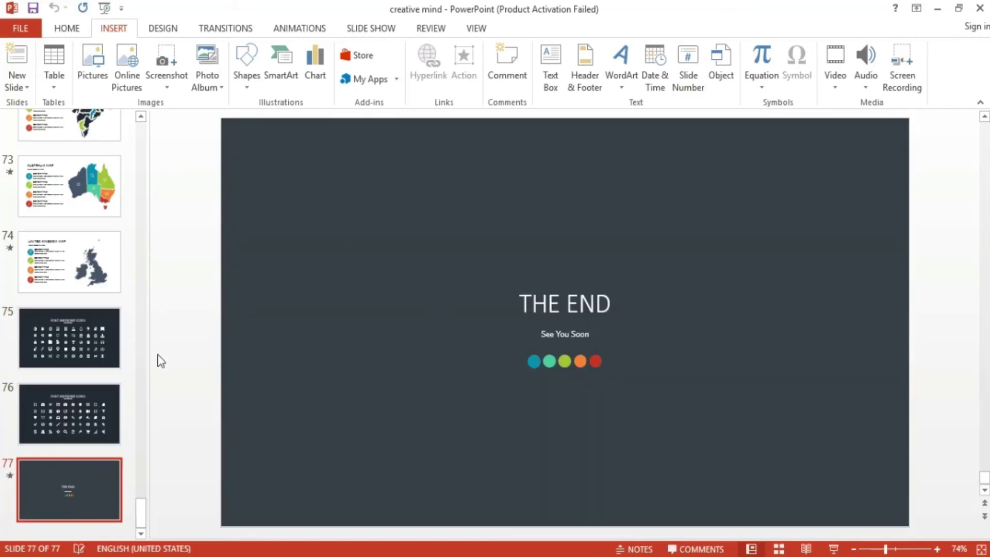
{"action": "left_click", "coordinate": [100, 418]}
Minimize the template and copy the gear icon from slide 2's middle panel.
{"action": "left_click", "coordinate": [939, 8]}
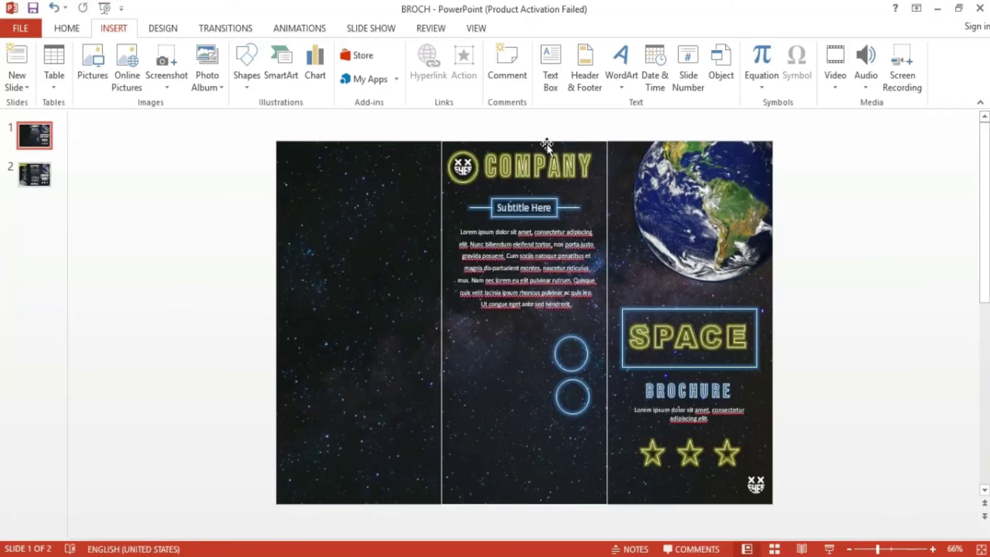
{"action": "left_click", "coordinate": [23, 172]}
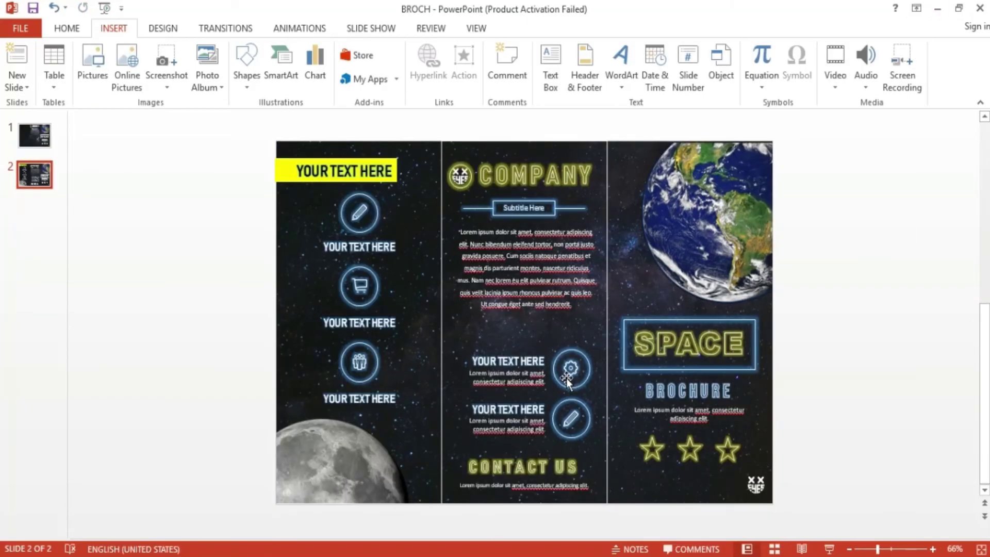
{"action": "left_click", "coordinate": [570, 368]}
{"action": "right_click", "coordinate": [571, 369]}
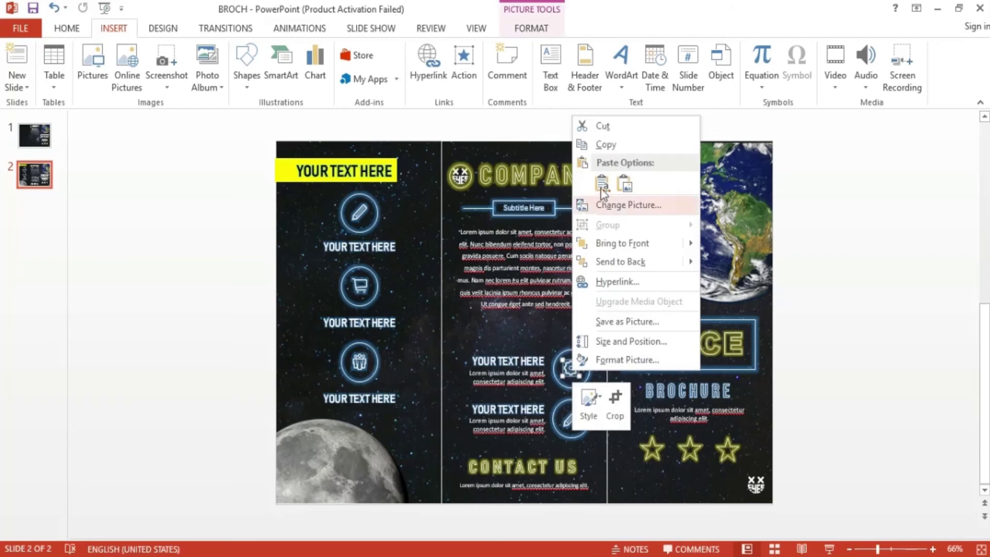
{"action": "left_click", "coordinate": [602, 144]}
Paste the gear into slide 1's upper glowing circle using the destination theme, then paste again.
{"action": "left_click", "coordinate": [35, 136]}
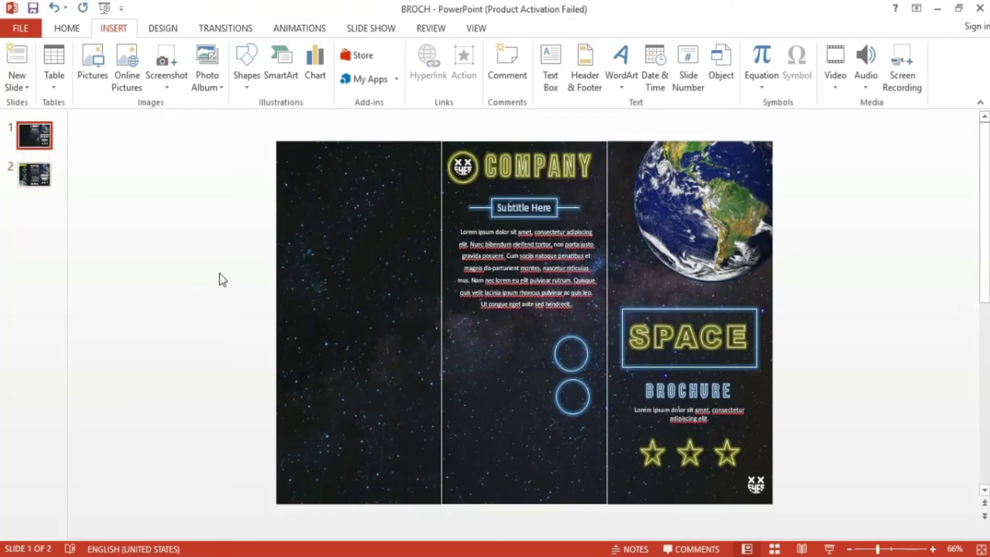
{"action": "right_click", "coordinate": [211, 265]}
{"action": "left_click", "coordinate": [239, 294]}
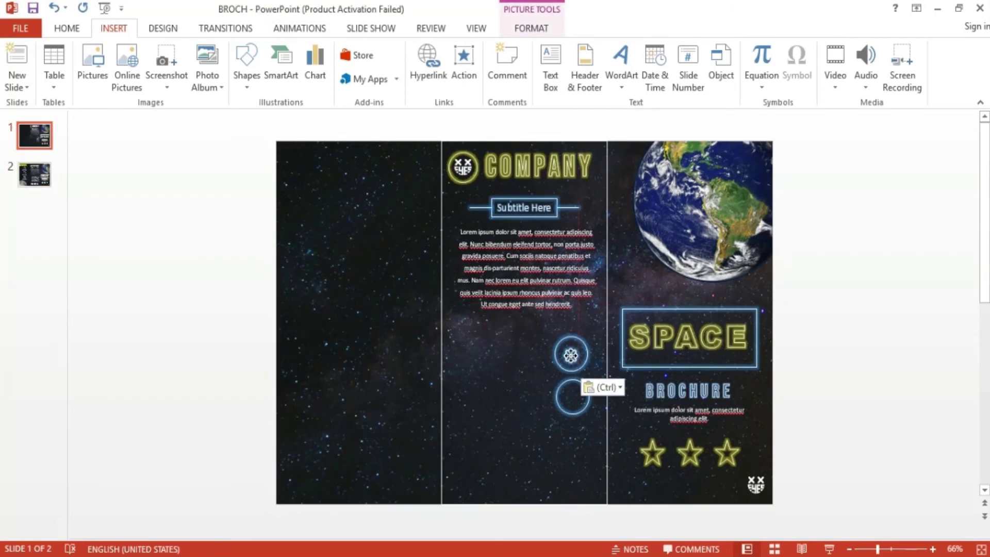
{"action": "right_click", "coordinate": [198, 222]}
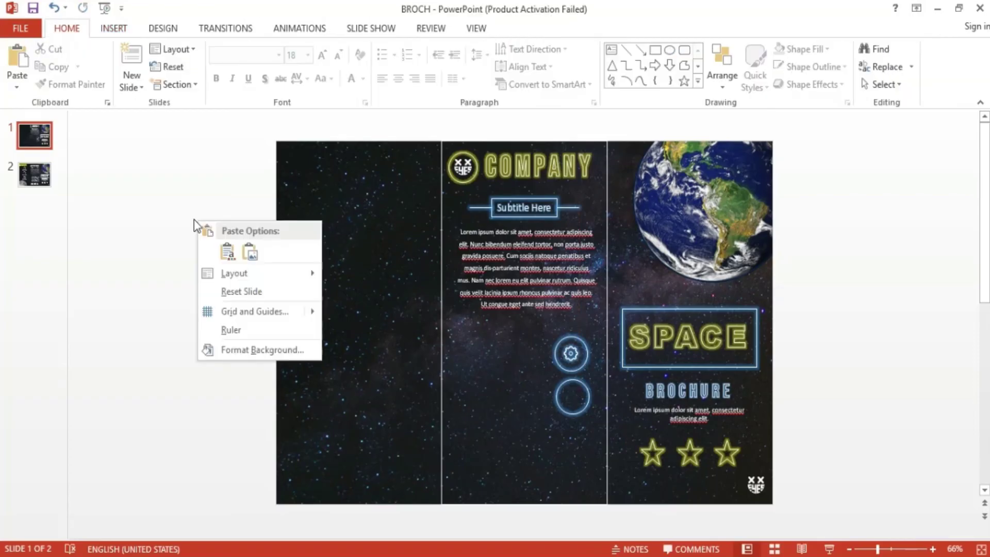
{"action": "left_click", "coordinate": [226, 261]}
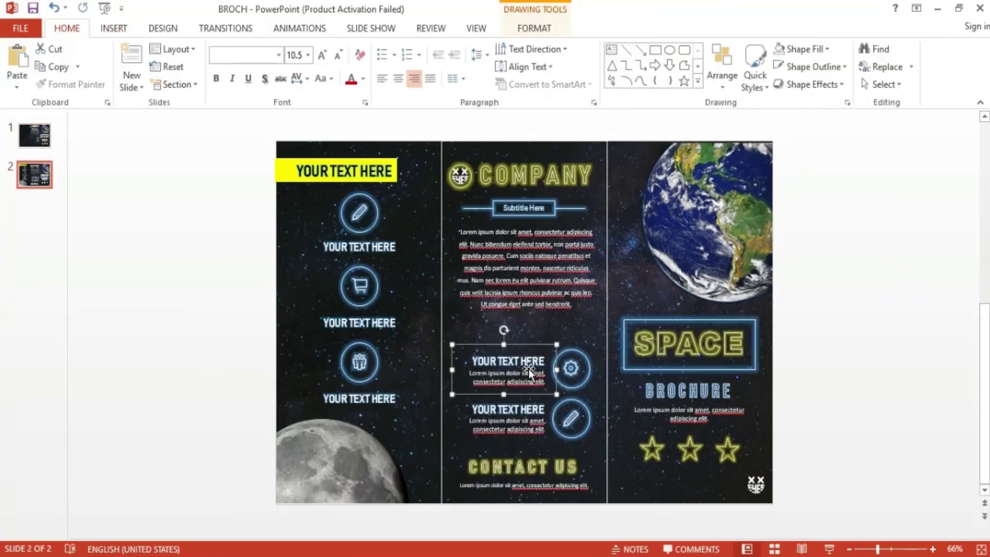
Copy both YOUR TEXT HERE caption blocks to slide 1 and nudge them up in the middle panel.
{"action": "left_click", "coordinate": [541, 428], "text": "shift"}
{"action": "right_click", "coordinate": [541, 443]}
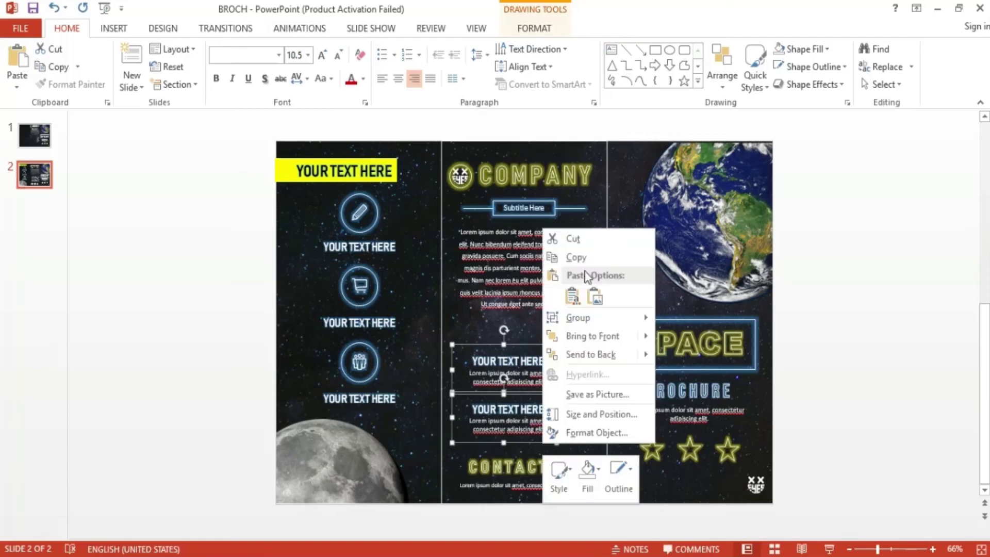
{"action": "left_click", "coordinate": [576, 258]}
{"action": "left_click", "coordinate": [34, 135]}
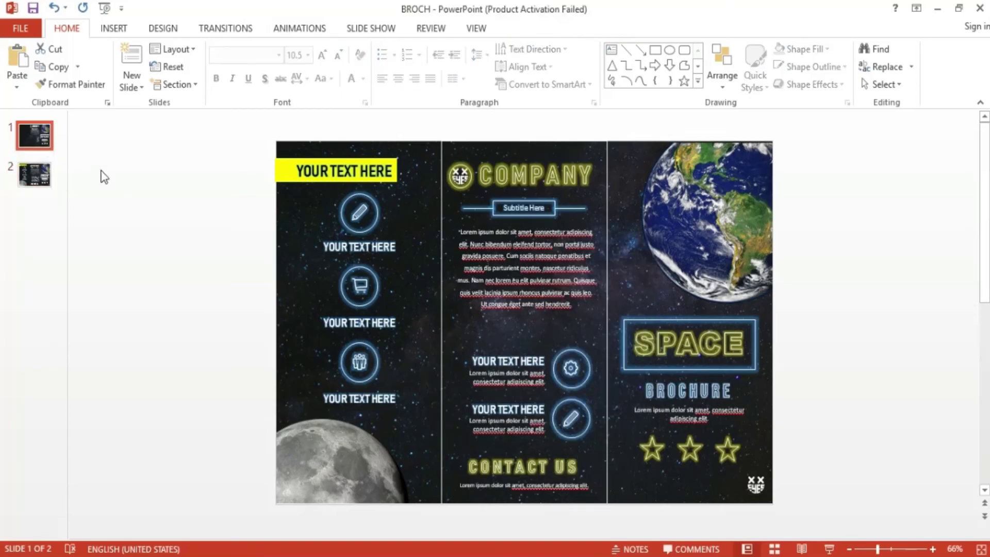
{"action": "right_click", "coordinate": [98, 208]}
{"action": "left_click", "coordinate": [127, 243]}
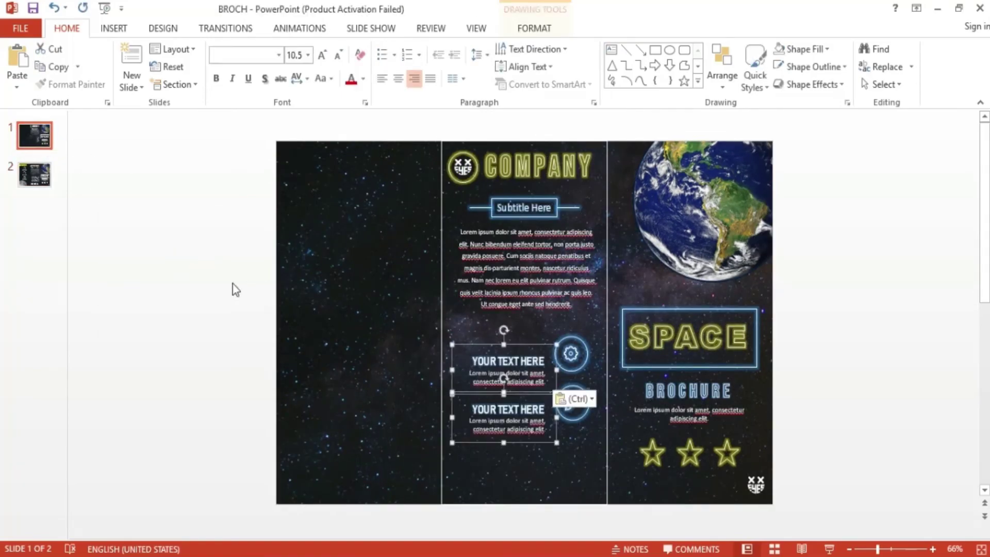
{"action": "left_click_drag", "start_coordinate": [521, 394], "coordinate": [519, 376]}
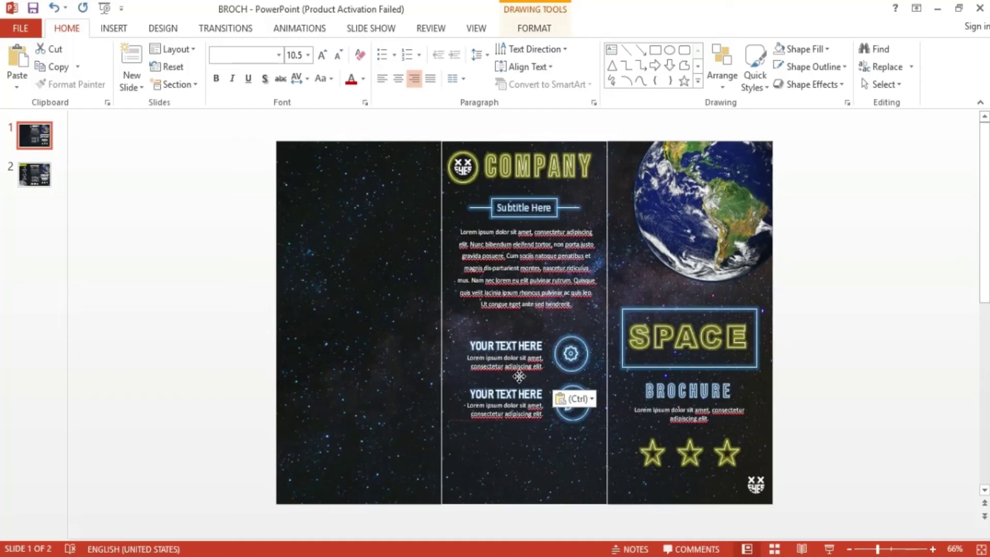
Copy the CONTACT US block from slide 2 and paste it onto slide 1.
{"action": "scroll", "coordinate": [424, 519], "scroll_direction": "down", "scroll_amount": 1}
{"action": "left_click_drag", "start_coordinate": [424, 519], "coordinate": [614, 444]}
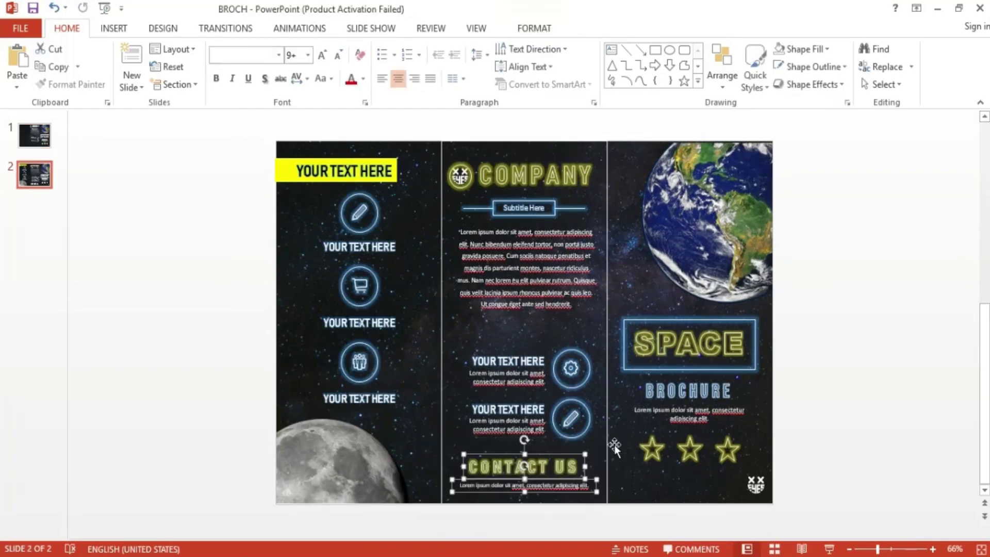
{"action": "right_click", "coordinate": [576, 456]}
{"action": "left_click", "coordinate": [598, 266]}
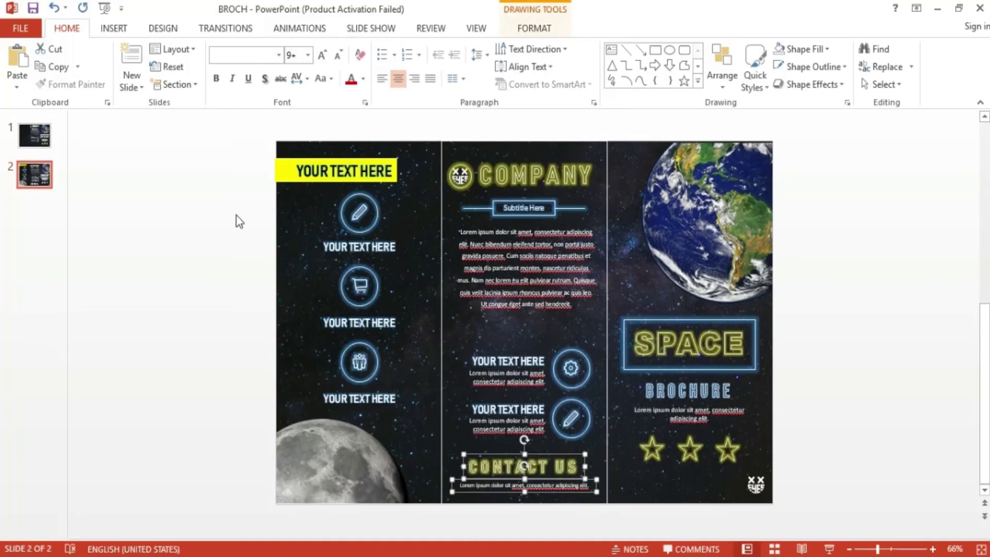
{"action": "left_click", "coordinate": [23, 135]}
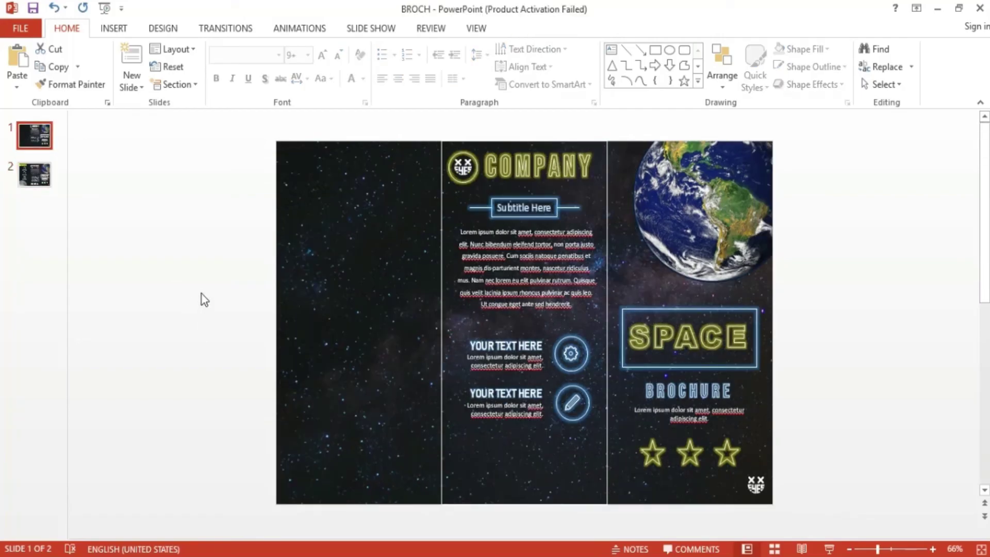
{"action": "right_click", "coordinate": [202, 293]}
{"action": "key", "text": "ctrl+v"}
{"action": "left_click", "coordinate": [881, 316]}
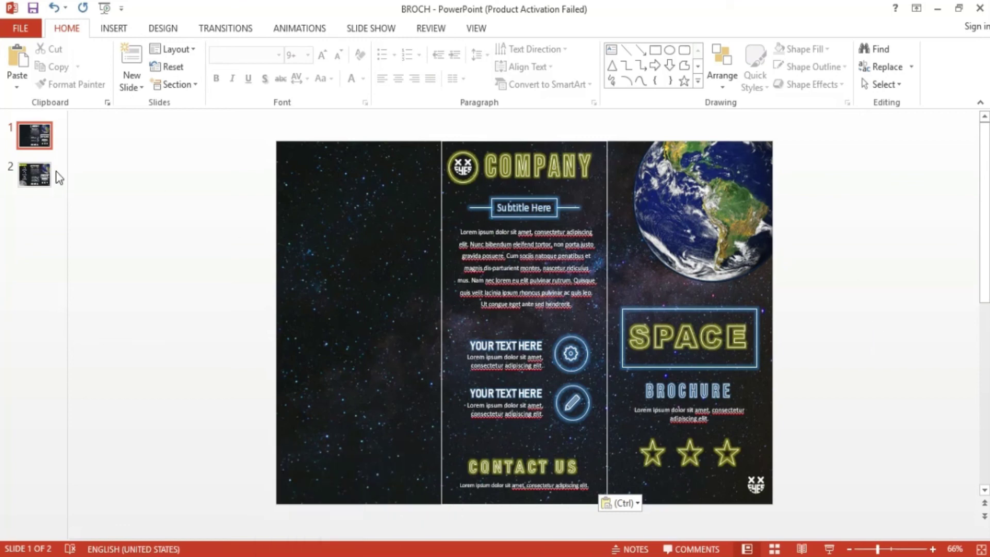
Copy the moon image from the browser.
{"action": "left_click", "coordinate": [39, 176]}
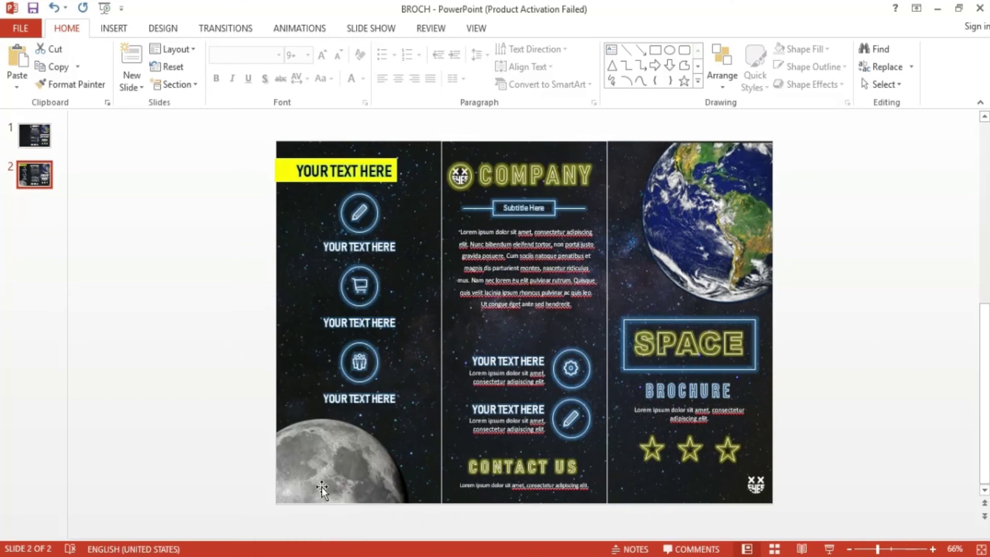
{"action": "left_click", "coordinate": [339, 459]}
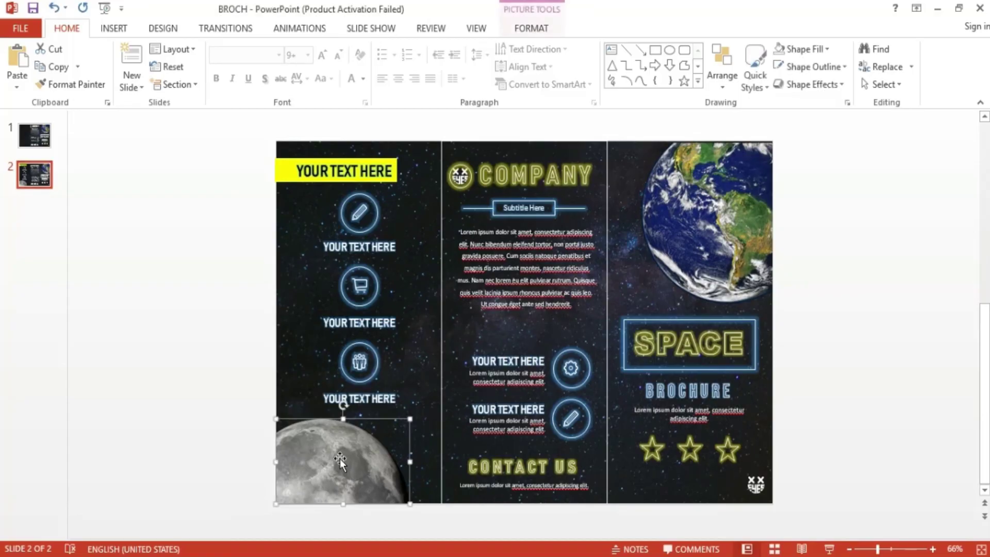
{"action": "key", "text": "alt+Tab"}
{"action": "right_click", "coordinate": [445, 244]}
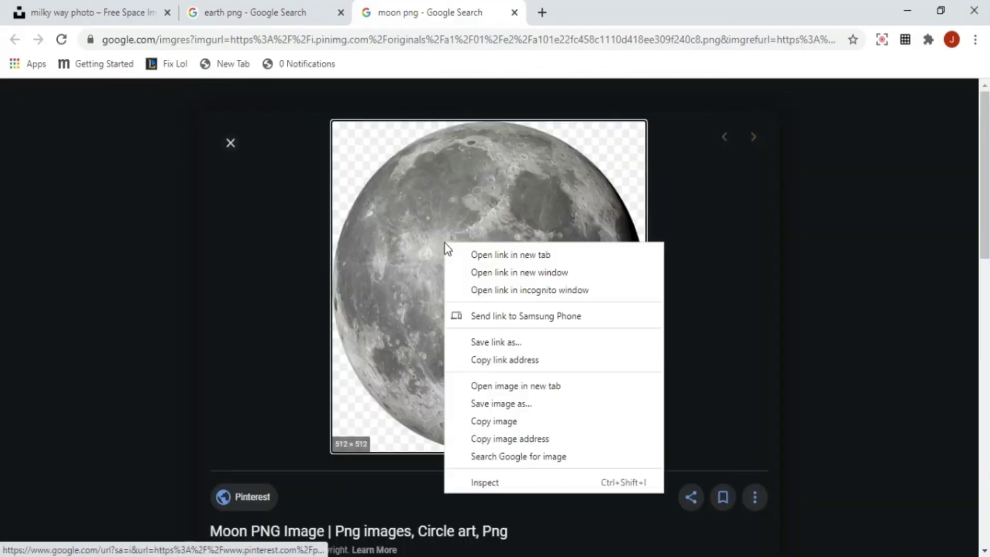
{"action": "left_click", "coordinate": [492, 422]}
{"action": "key", "text": "alt+Tab"}
Paste the moon onto slide 1, move it to the bottom-left corner and start cropping it.
{"action": "right_click", "coordinate": [226, 281]}
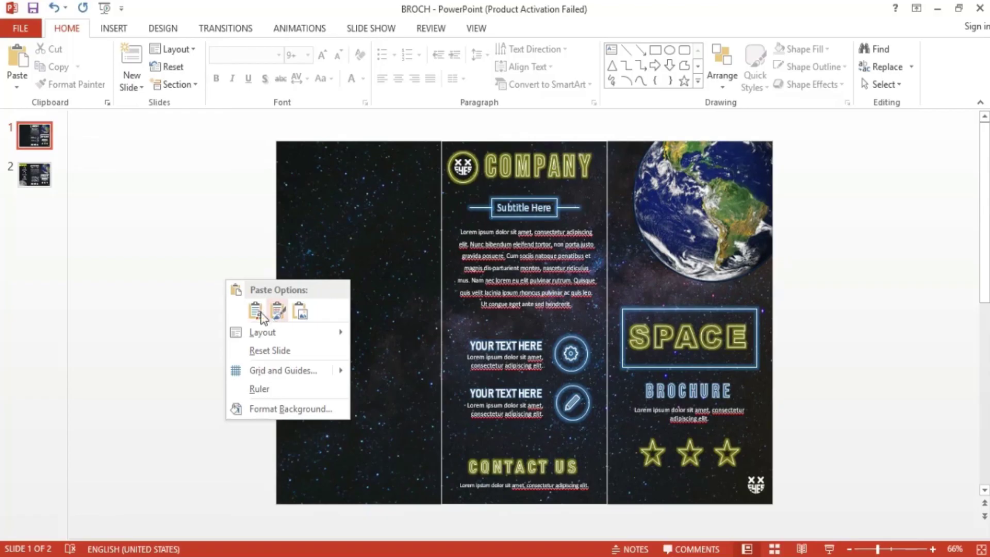
{"action": "left_click", "coordinate": [277, 311]}
{"action": "left_click_drag", "start_coordinate": [402, 310], "coordinate": [311, 522]}
{"action": "scroll", "coordinate": [311, 522], "scroll_direction": "down", "scroll_amount": 2}
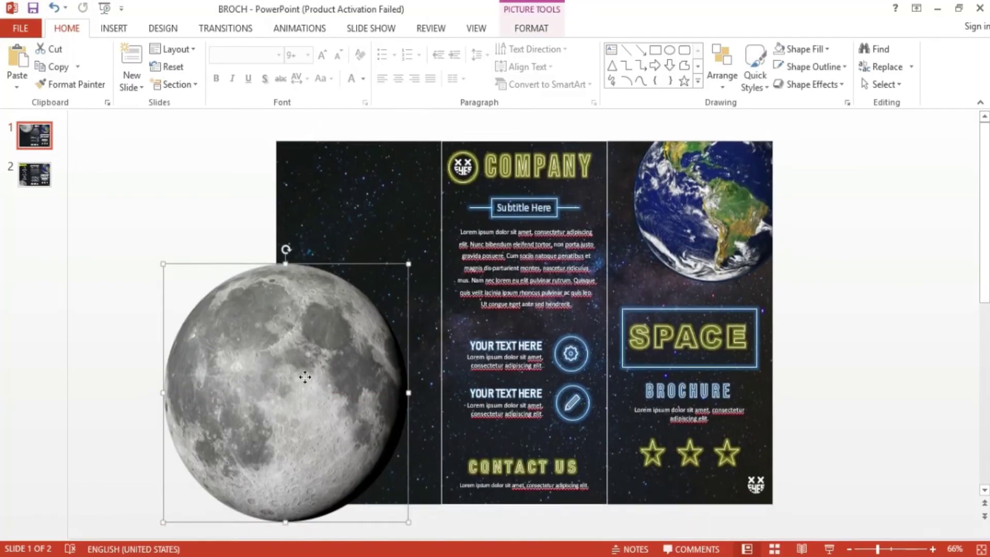
{"action": "left_click_drag", "start_coordinate": [314, 382], "coordinate": [364, 464]}
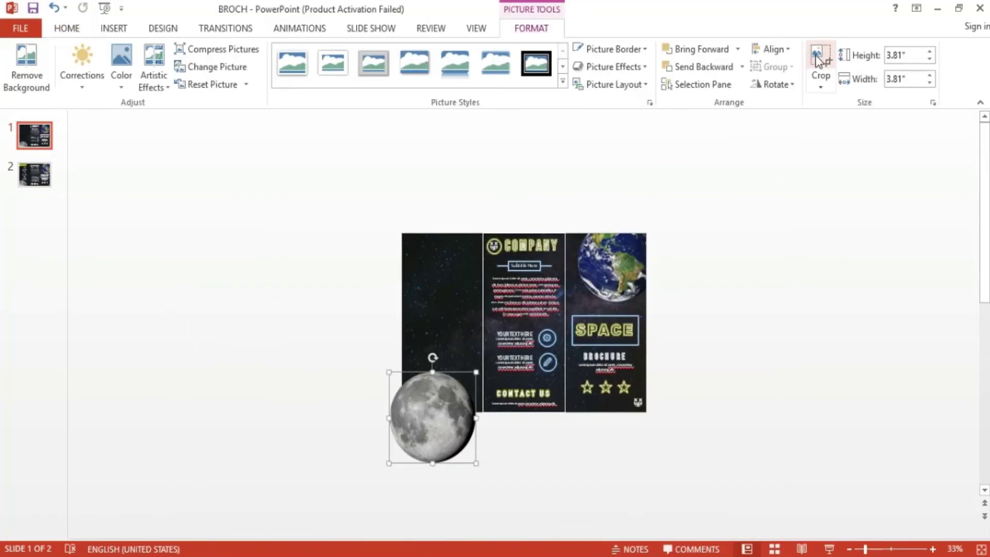
{"action": "left_click", "coordinate": [817, 61]}
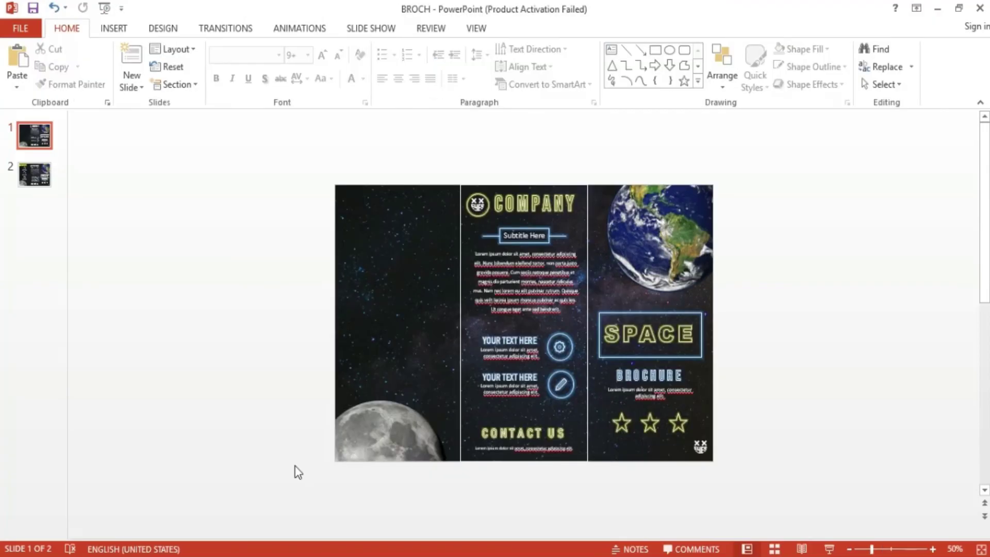
Copy slide 2's three-icon caption group and paste it onto slide 1's left panel with Use Destination Theme.
{"action": "left_click", "coordinate": [34, 174]}
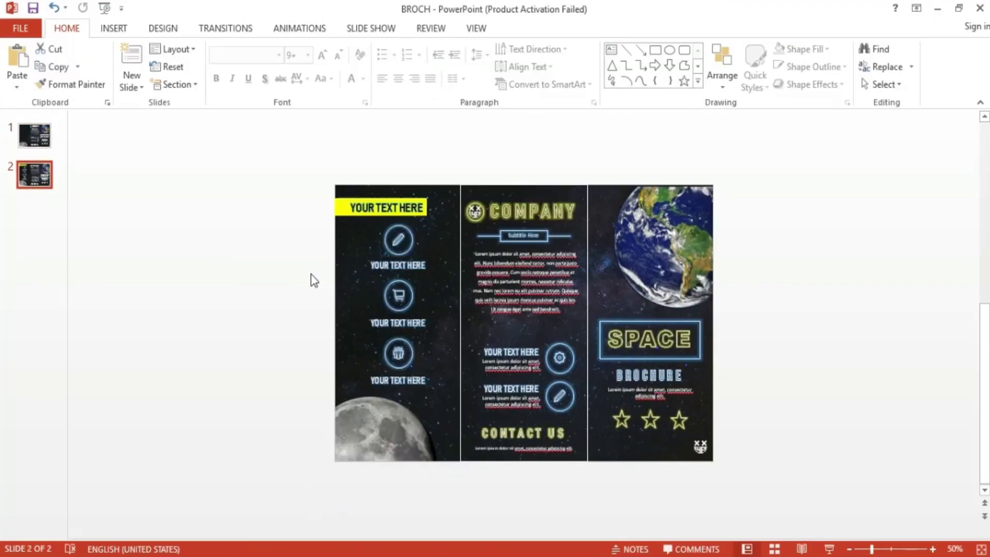
{"action": "left_click", "coordinate": [424, 246]}
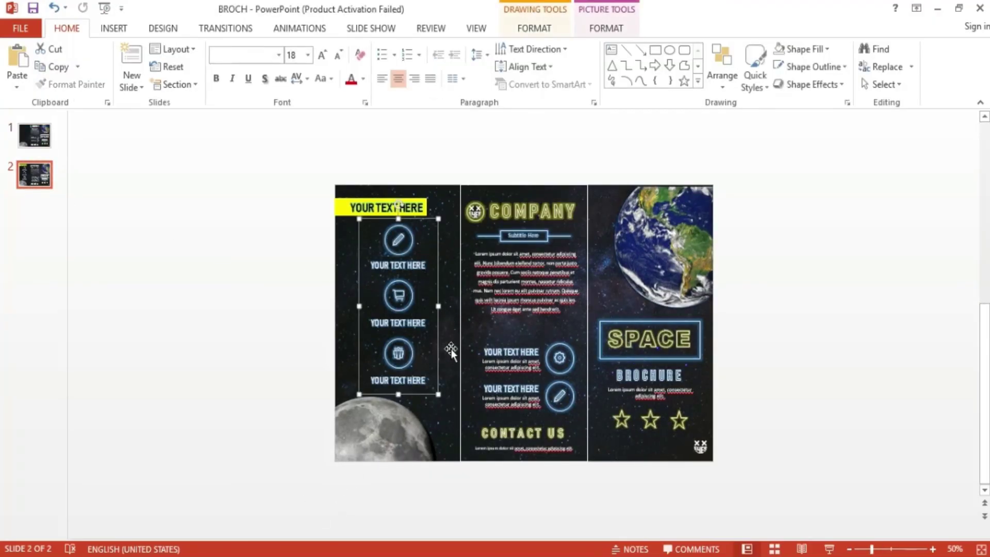
{"action": "right_click", "coordinate": [438, 316]}
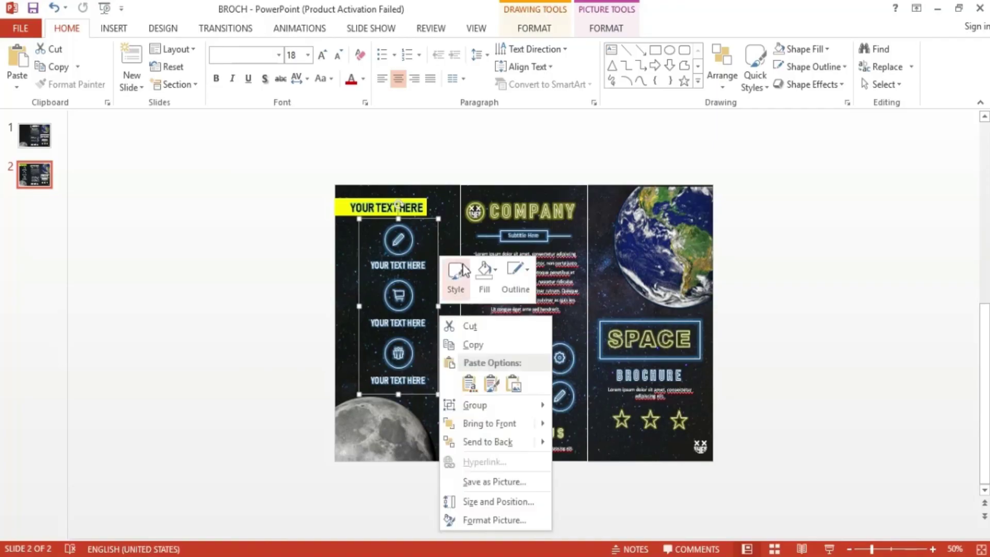
{"action": "key", "text": "Escape"}
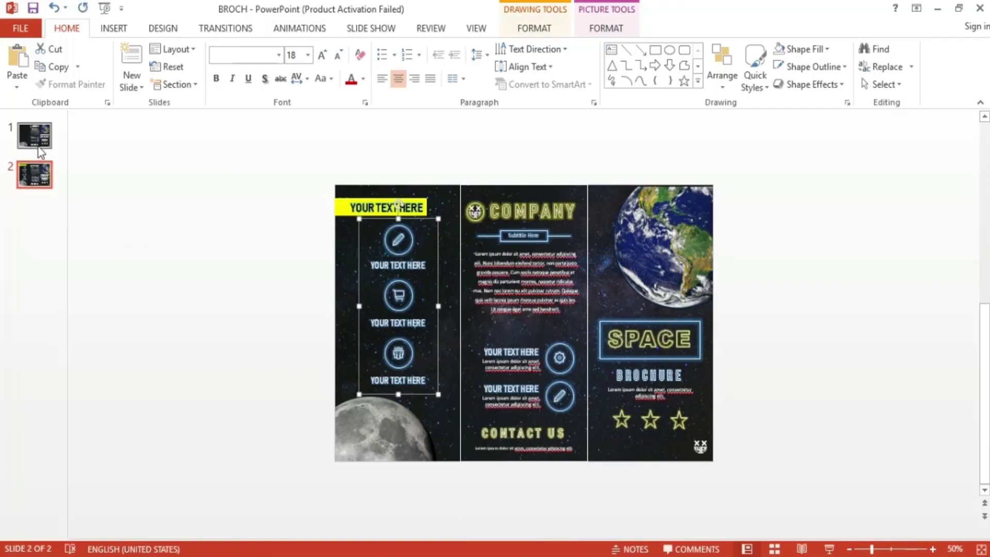
{"action": "left_click", "coordinate": [34, 135]}
{"action": "right_click", "coordinate": [187, 223]}
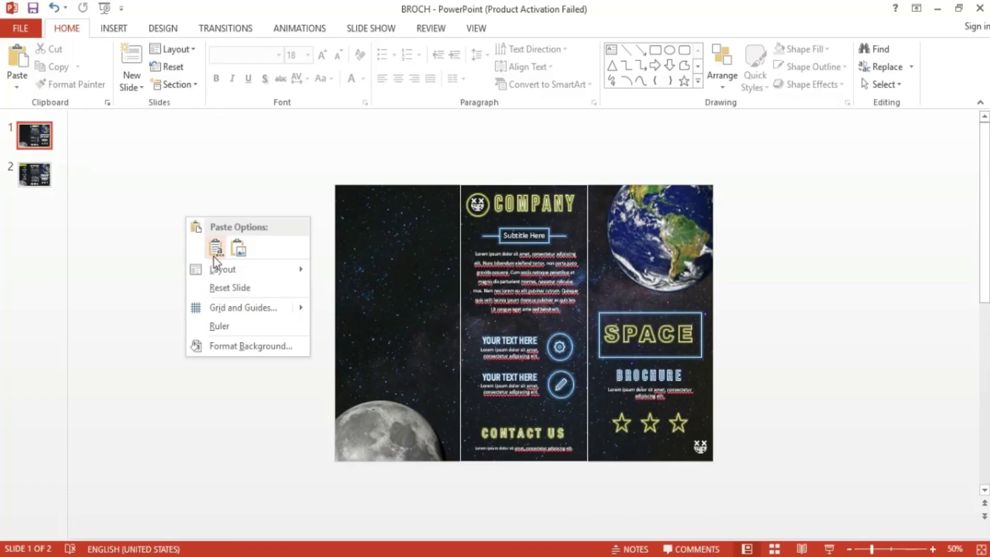
{"action": "left_click", "coordinate": [213, 251]}
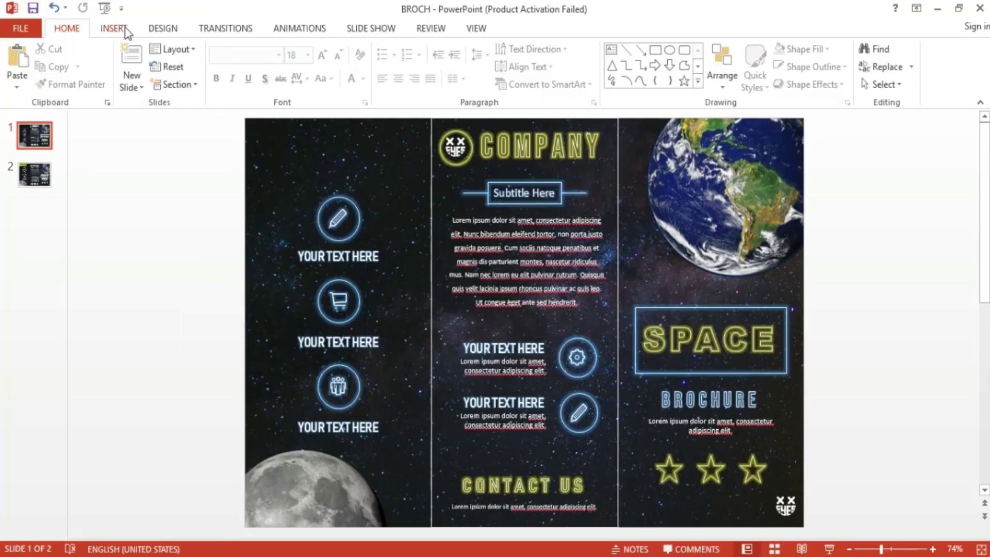
Draw a rectangle across the left panel's top with no outline and a yellow fill.
{"action": "left_click", "coordinate": [113, 28]}
{"action": "left_click", "coordinate": [253, 62]}
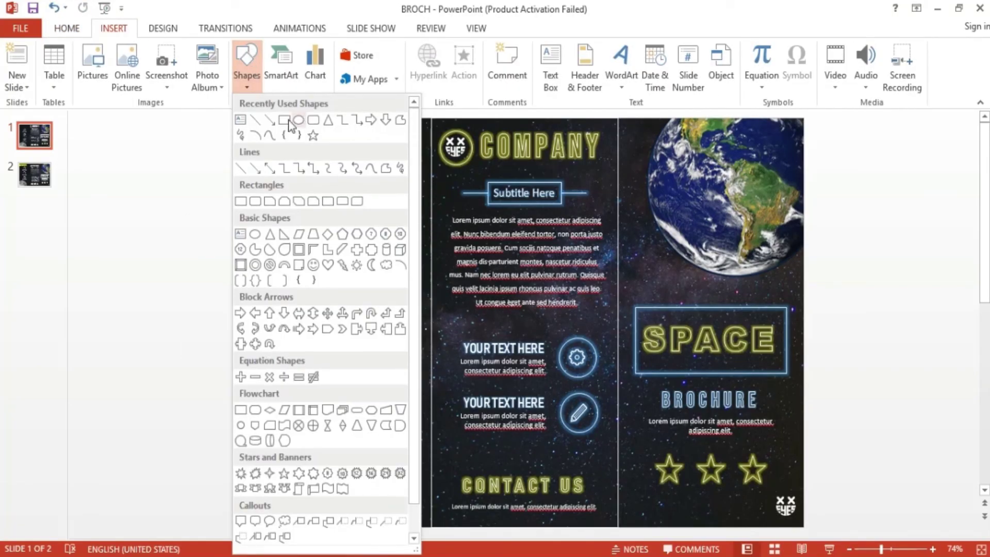
{"action": "left_click", "coordinate": [284, 120]}
{"action": "mouse_move", "coordinate": [246, 132]}
{"action": "left_mouse_down"}
{"action": "mouse_move", "coordinate": [252, 155]}
{"action": "mouse_move", "coordinate": [322, 168]}
{"action": "mouse_move", "coordinate": [396, 165]}
{"action": "left_mouse_up"}
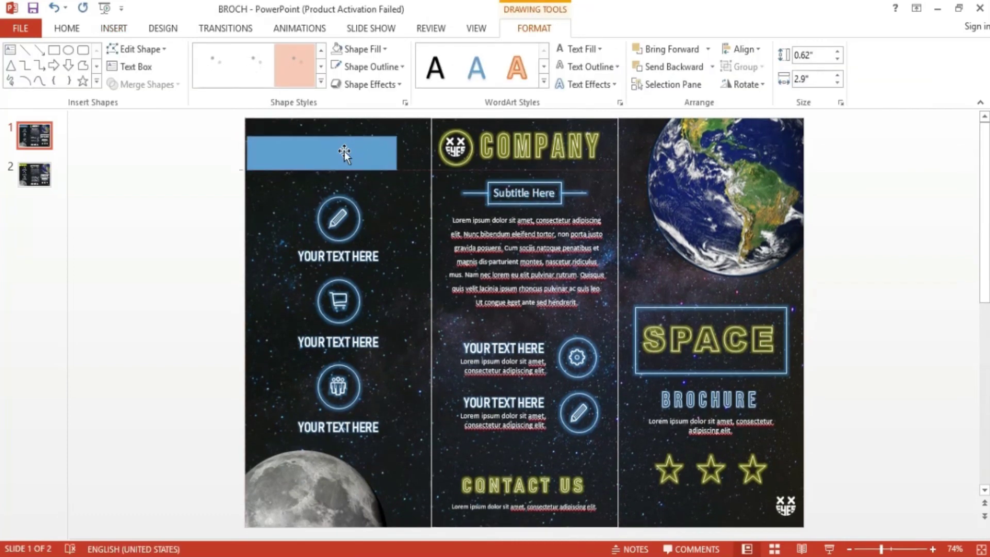
{"action": "left_click", "coordinate": [369, 66]}
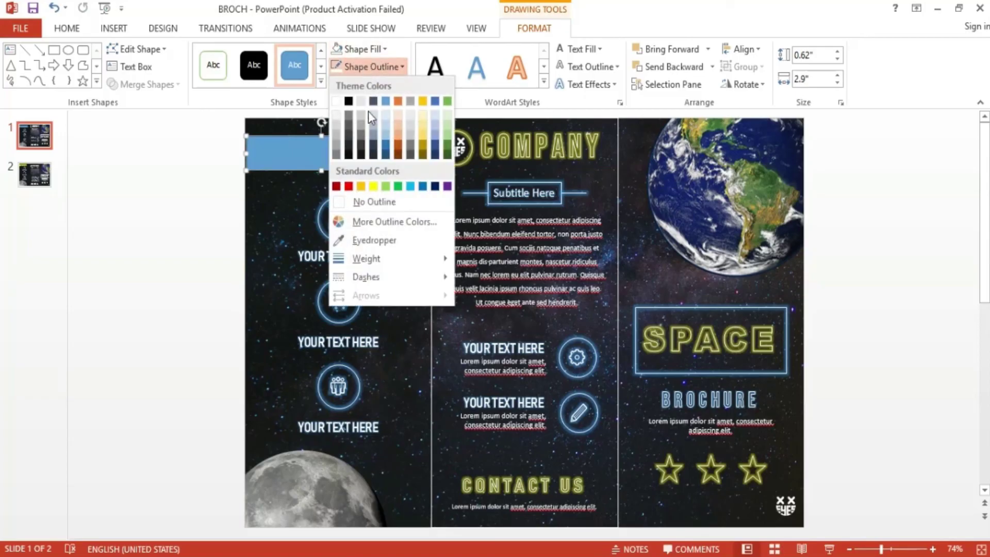
{"action": "left_click", "coordinate": [383, 201]}
{"action": "left_click", "coordinate": [361, 52]}
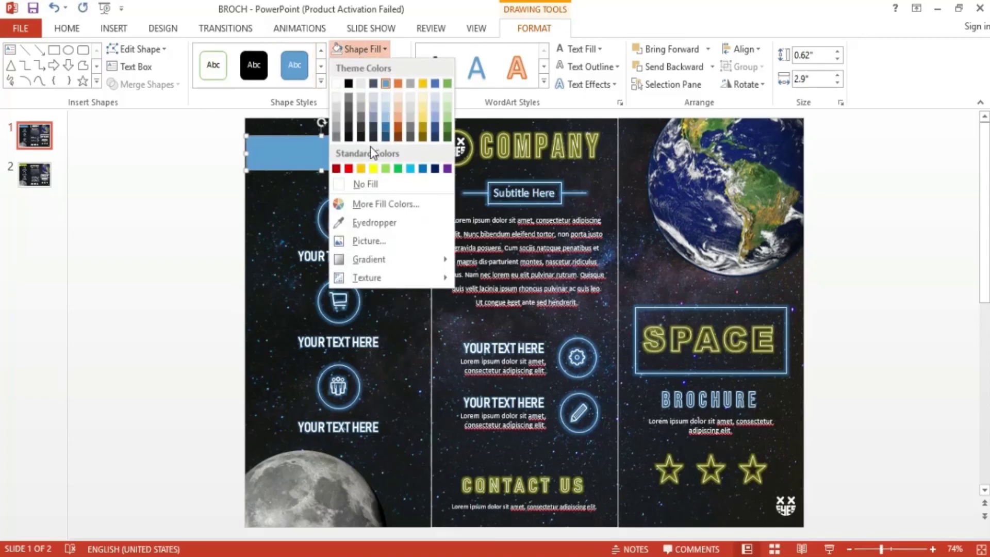
{"action": "left_click", "coordinate": [373, 168]}
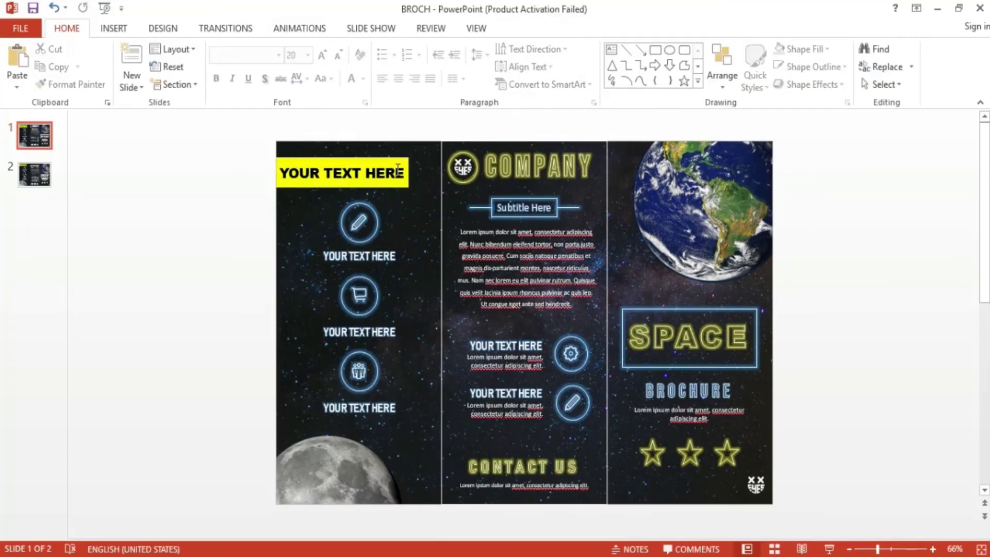
Align the YOUR TEXT HERE text box to the middle of the banner.
{"action": "left_click", "coordinate": [397, 170]}
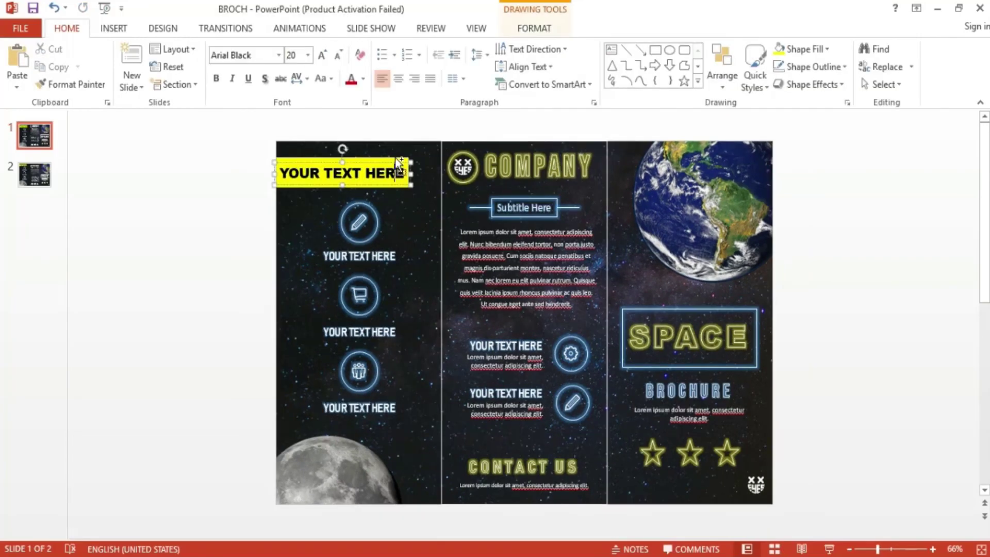
{"action": "left_click", "coordinate": [534, 28]}
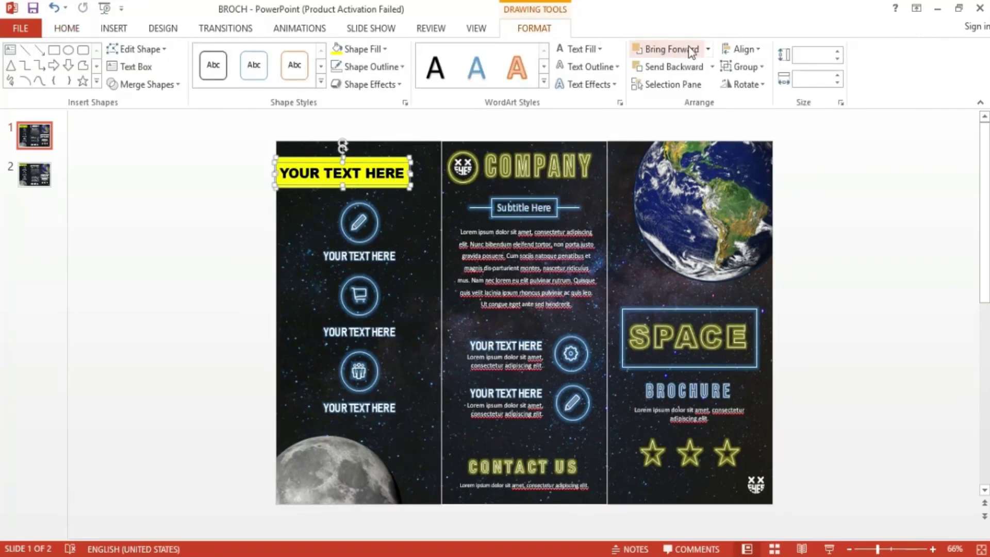
{"action": "left_click", "coordinate": [743, 49]}
{"action": "left_click", "coordinate": [767, 145]}
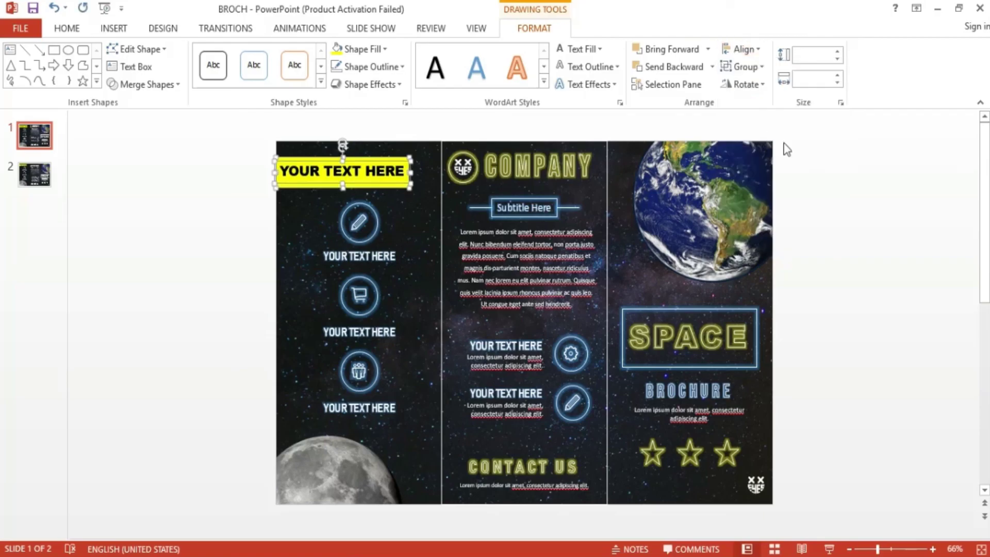
{"action": "left_click", "coordinate": [837, 128]}
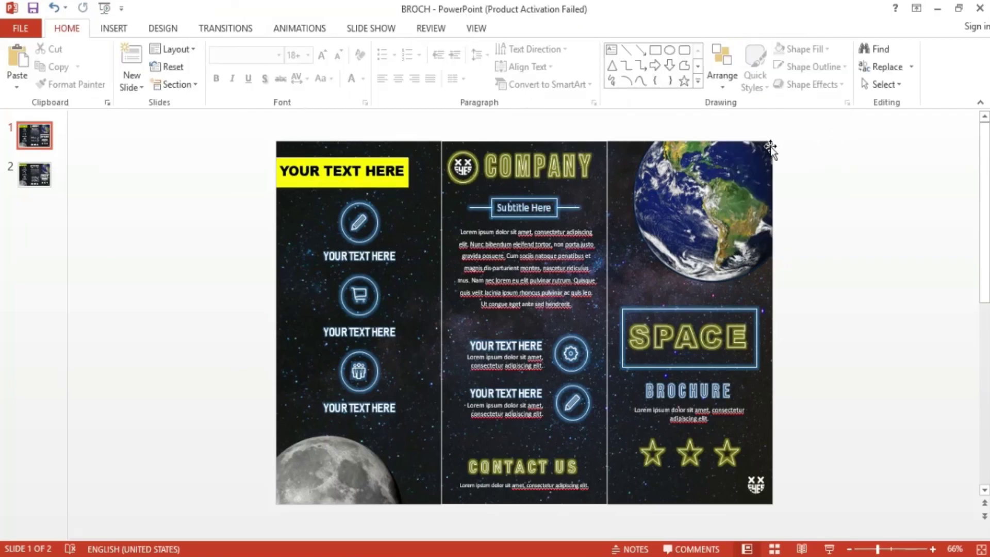
{"action": "scroll", "coordinate": [413, 256], "scroll_direction": "down", "scroll_amount": 2, "text": "ctrl"}
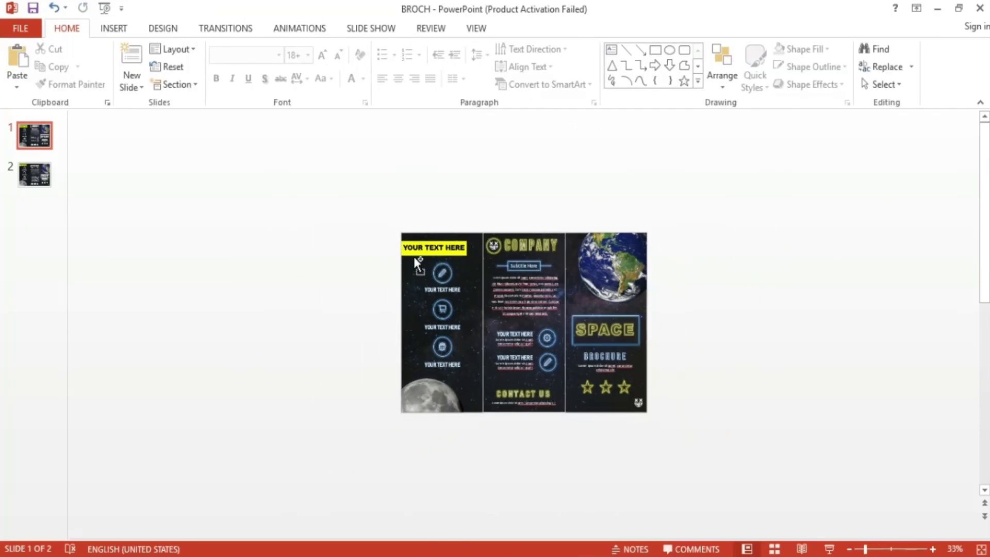